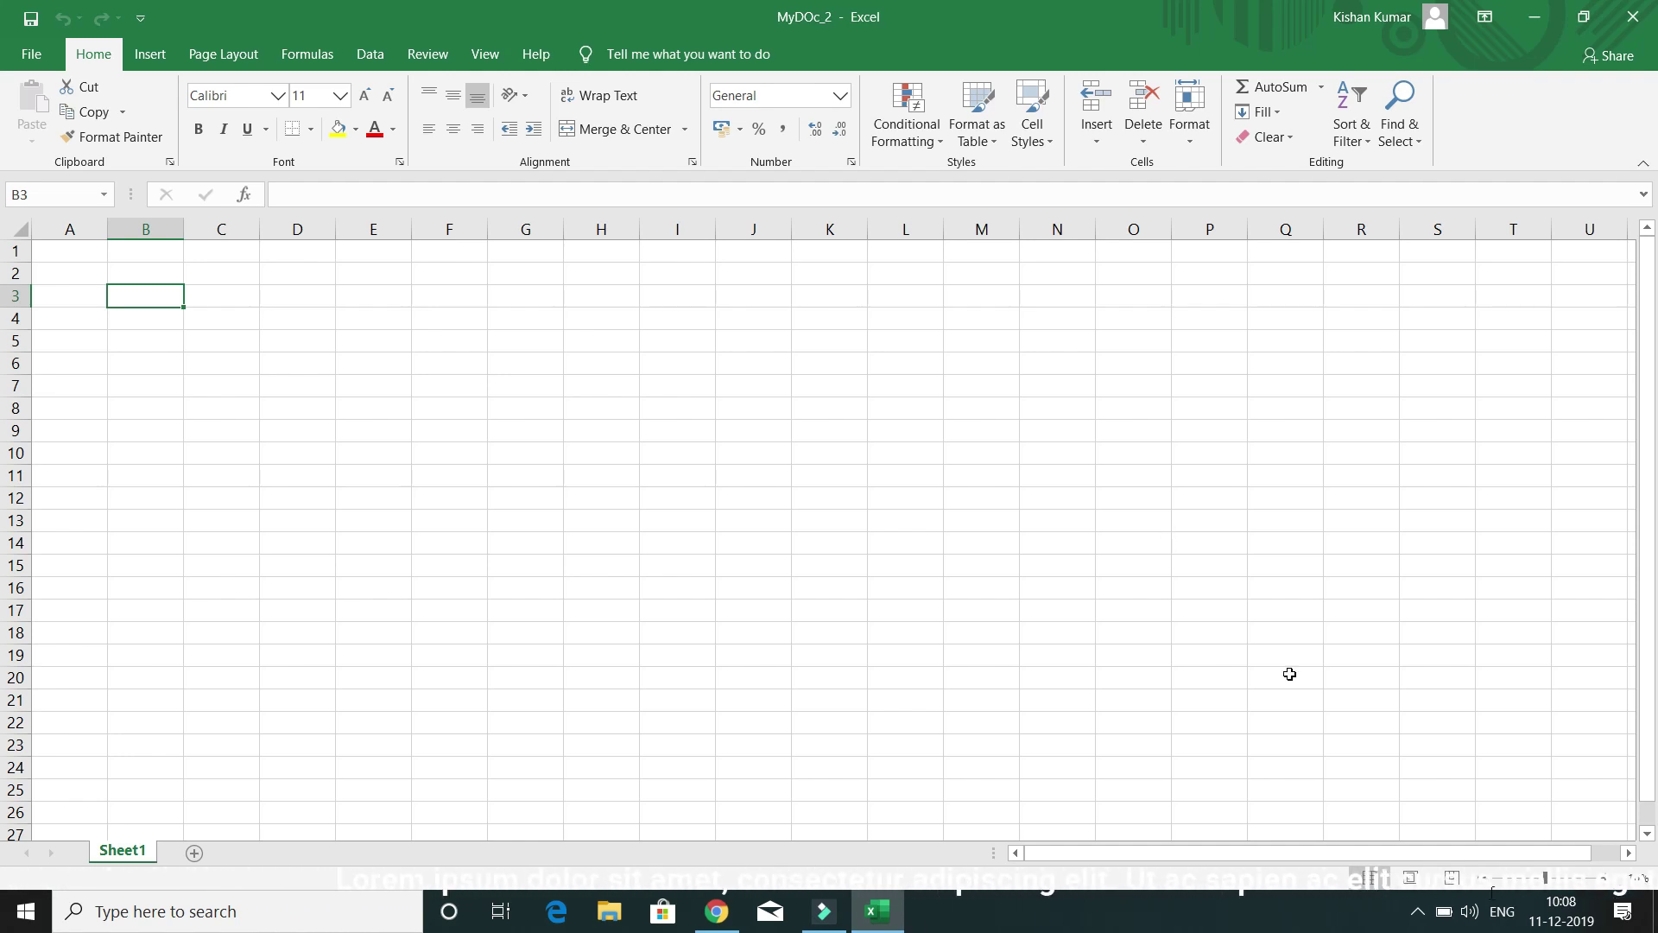
Open the workbook's File view twice, returning to the empty worksheet each time
{"action": "left_click", "coordinate": [38, 56]}
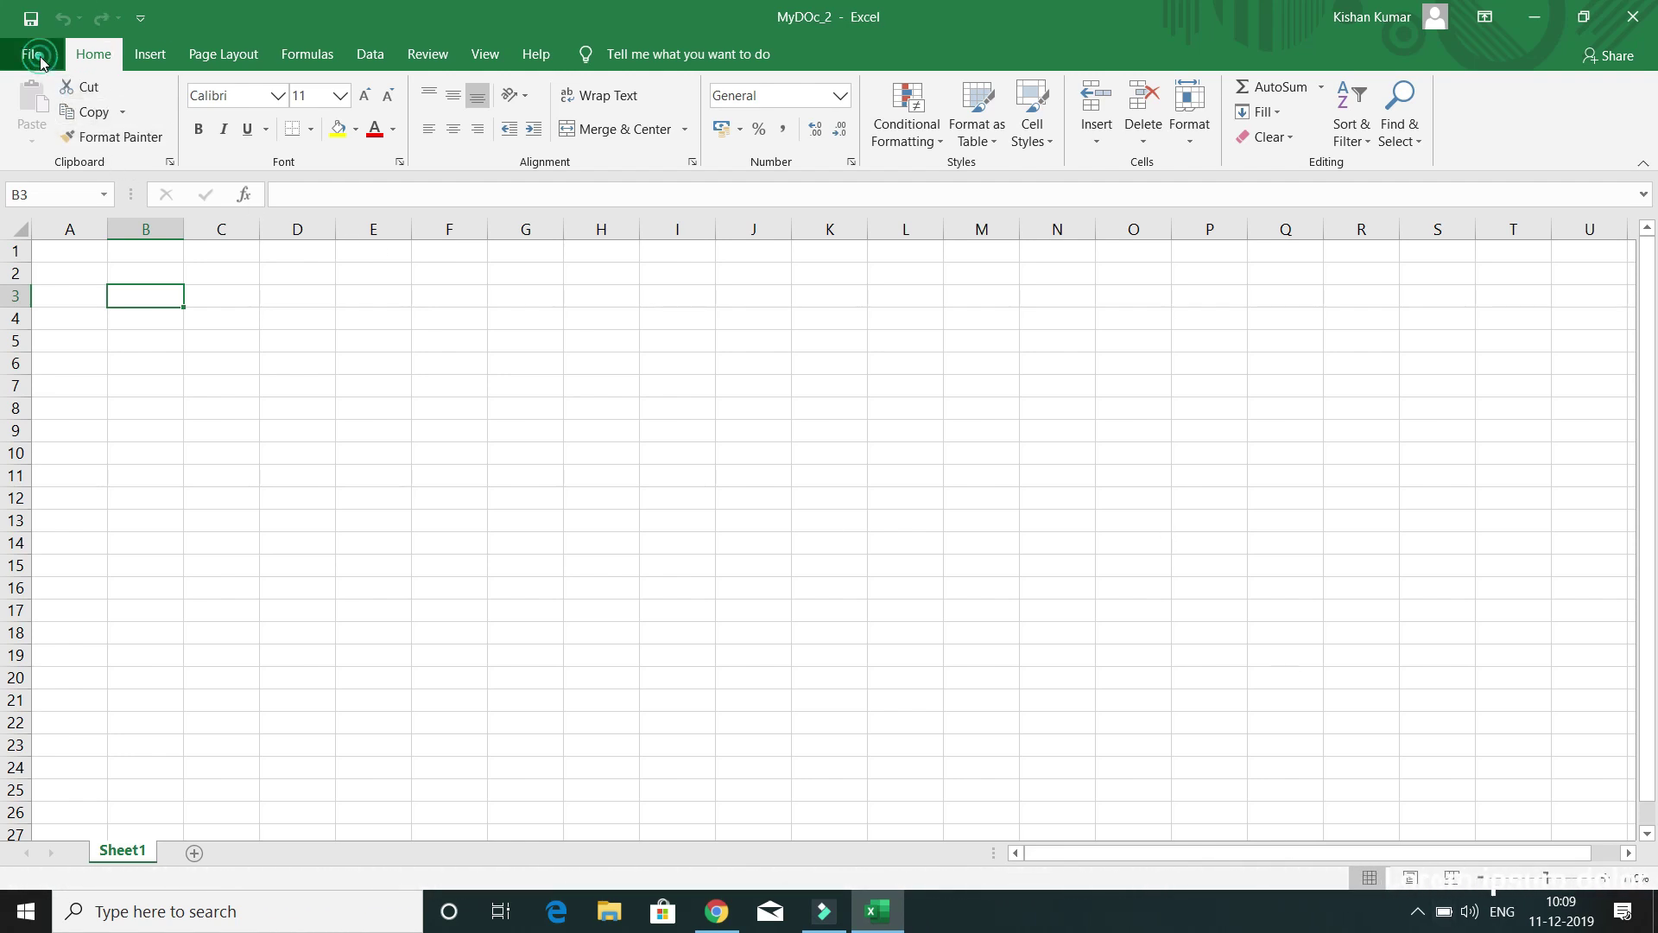
{"action": "key", "text": "Escape"}
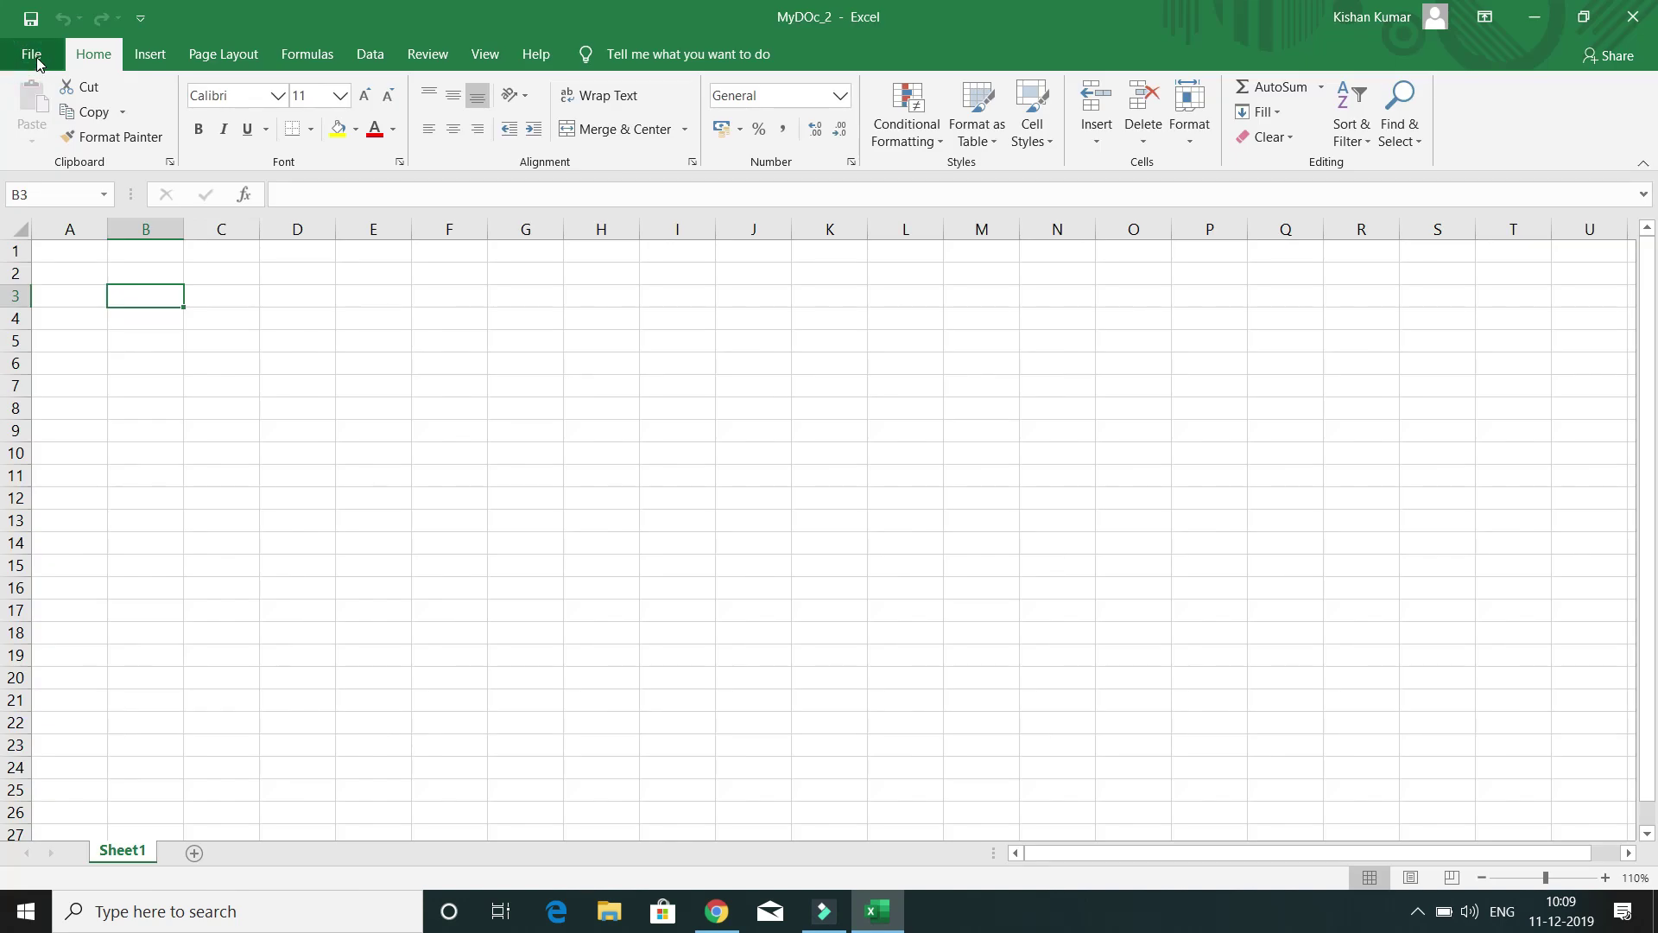
{"action": "left_click", "coordinate": [38, 58]}
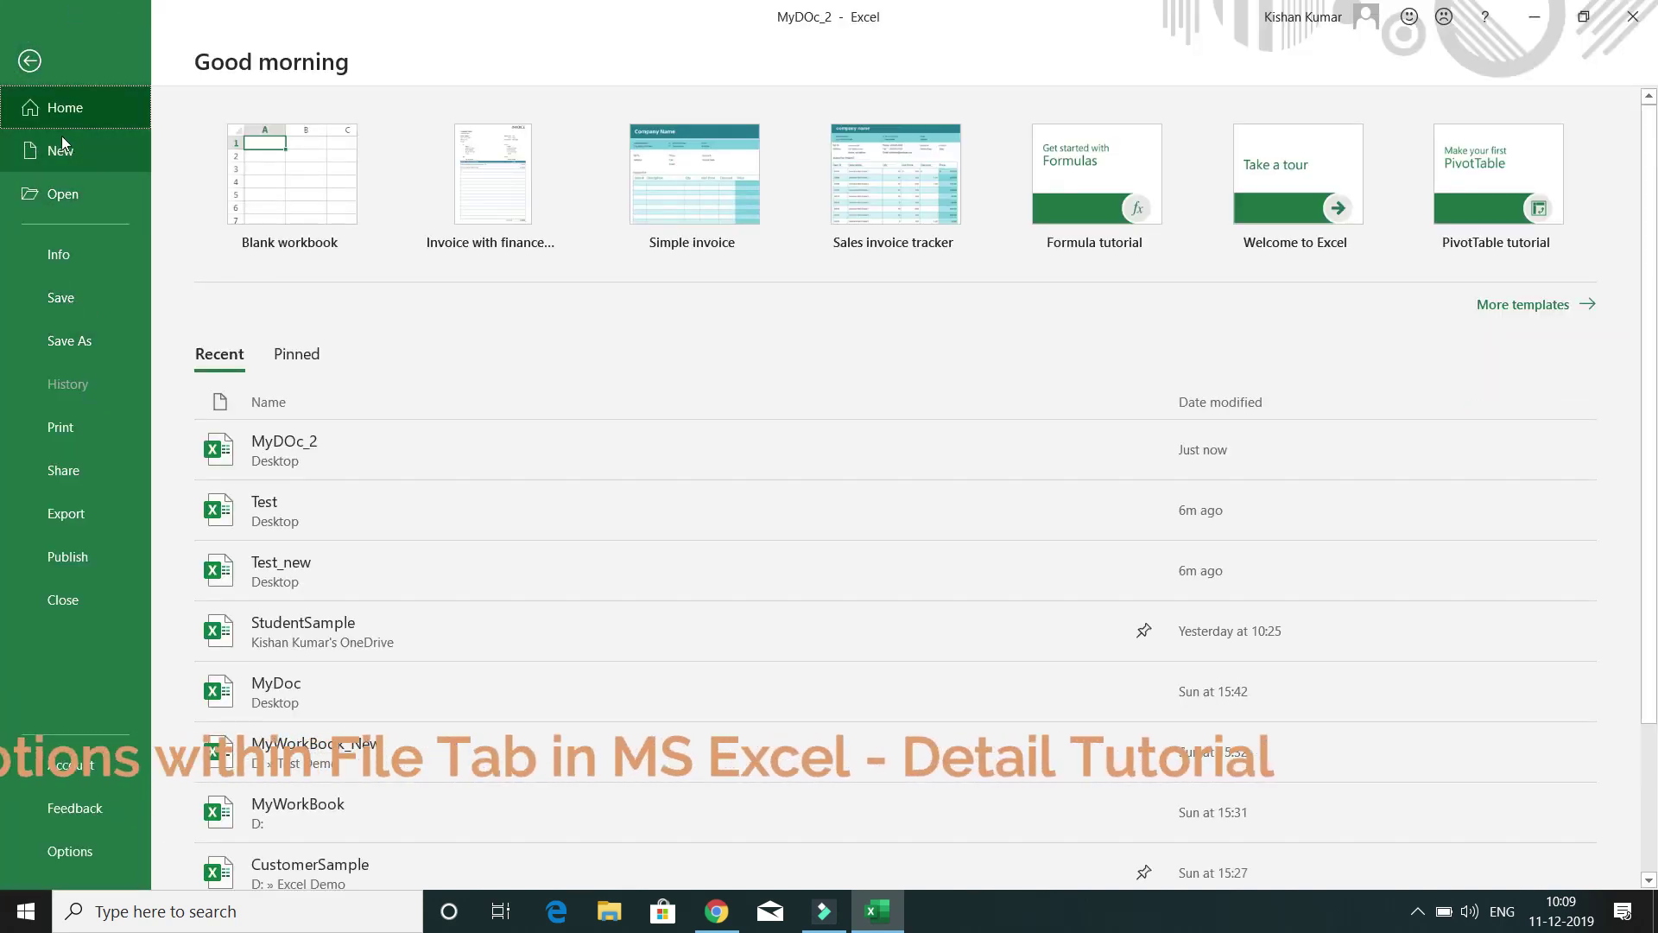
{"action": "key", "text": "Escape"}
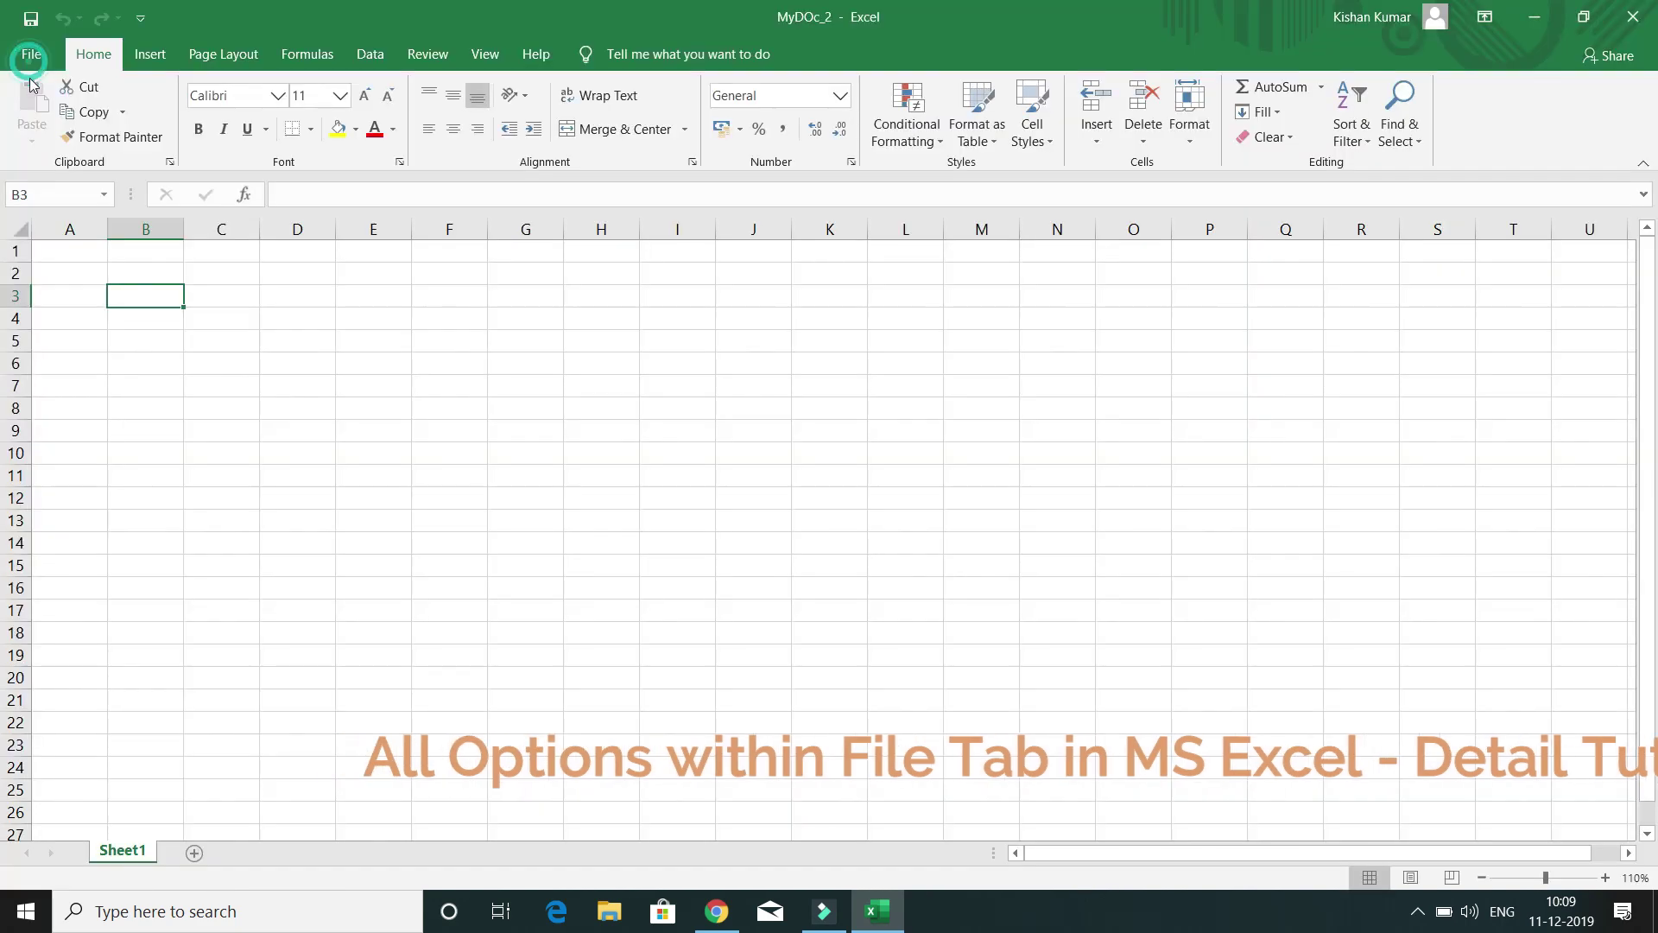
Close Excel and relaunch it by searching for excel in Windows Search
{"action": "left_click", "coordinate": [1638, 17]}
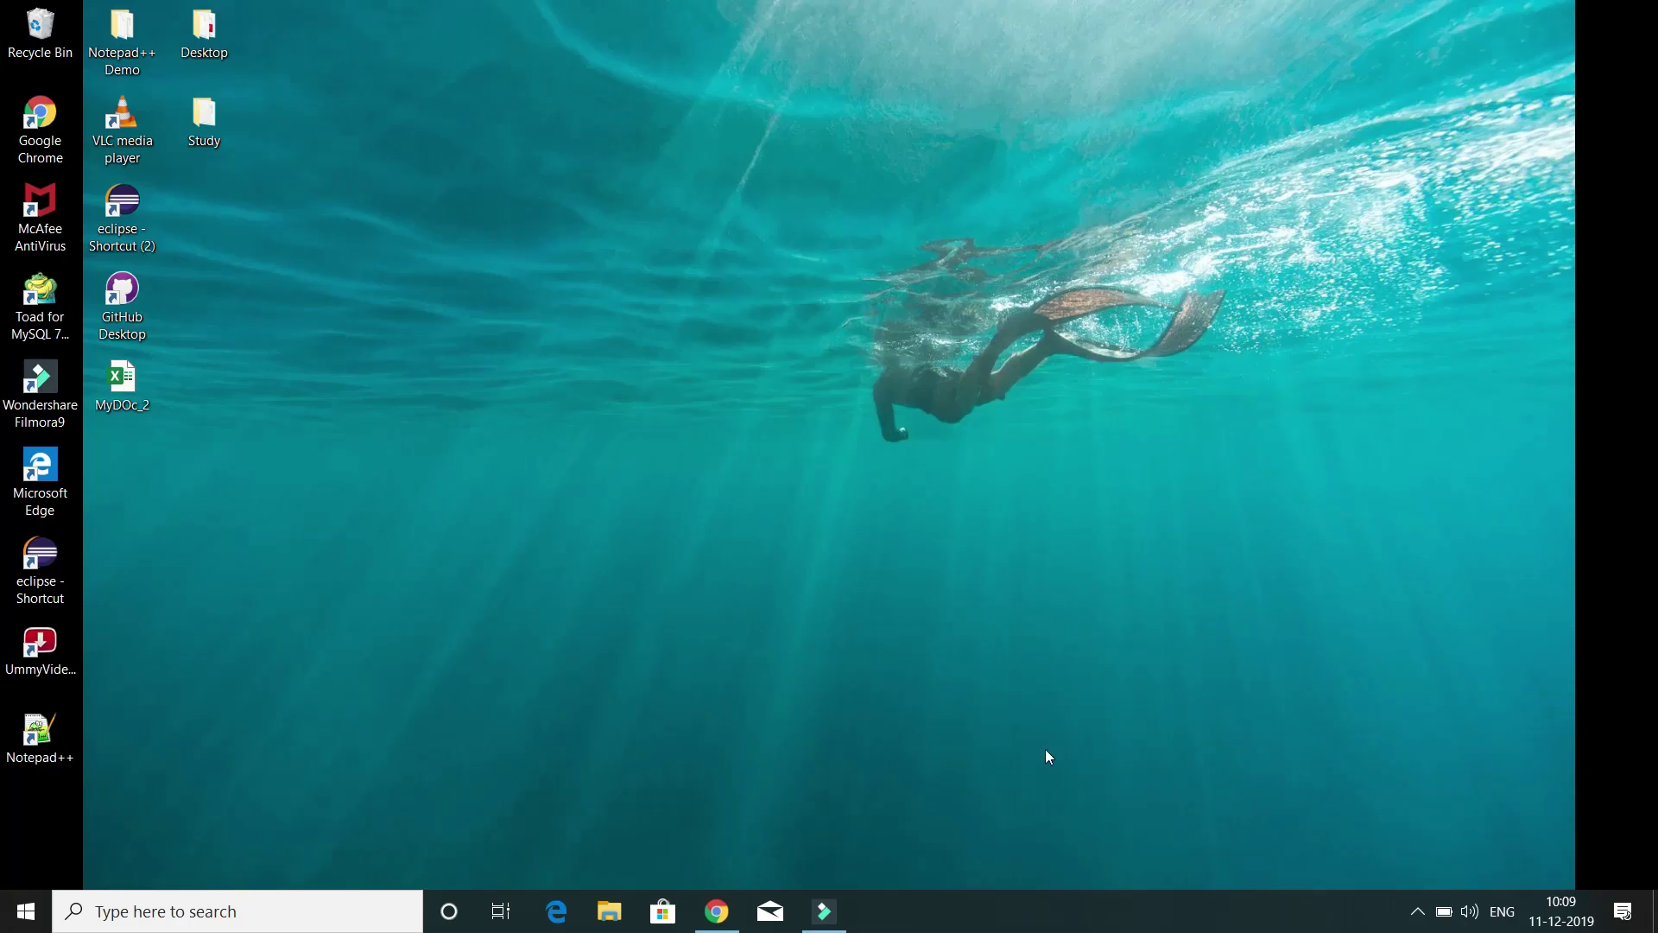
{"action": "key", "text": "super"}
{"action": "type", "text": "e"}
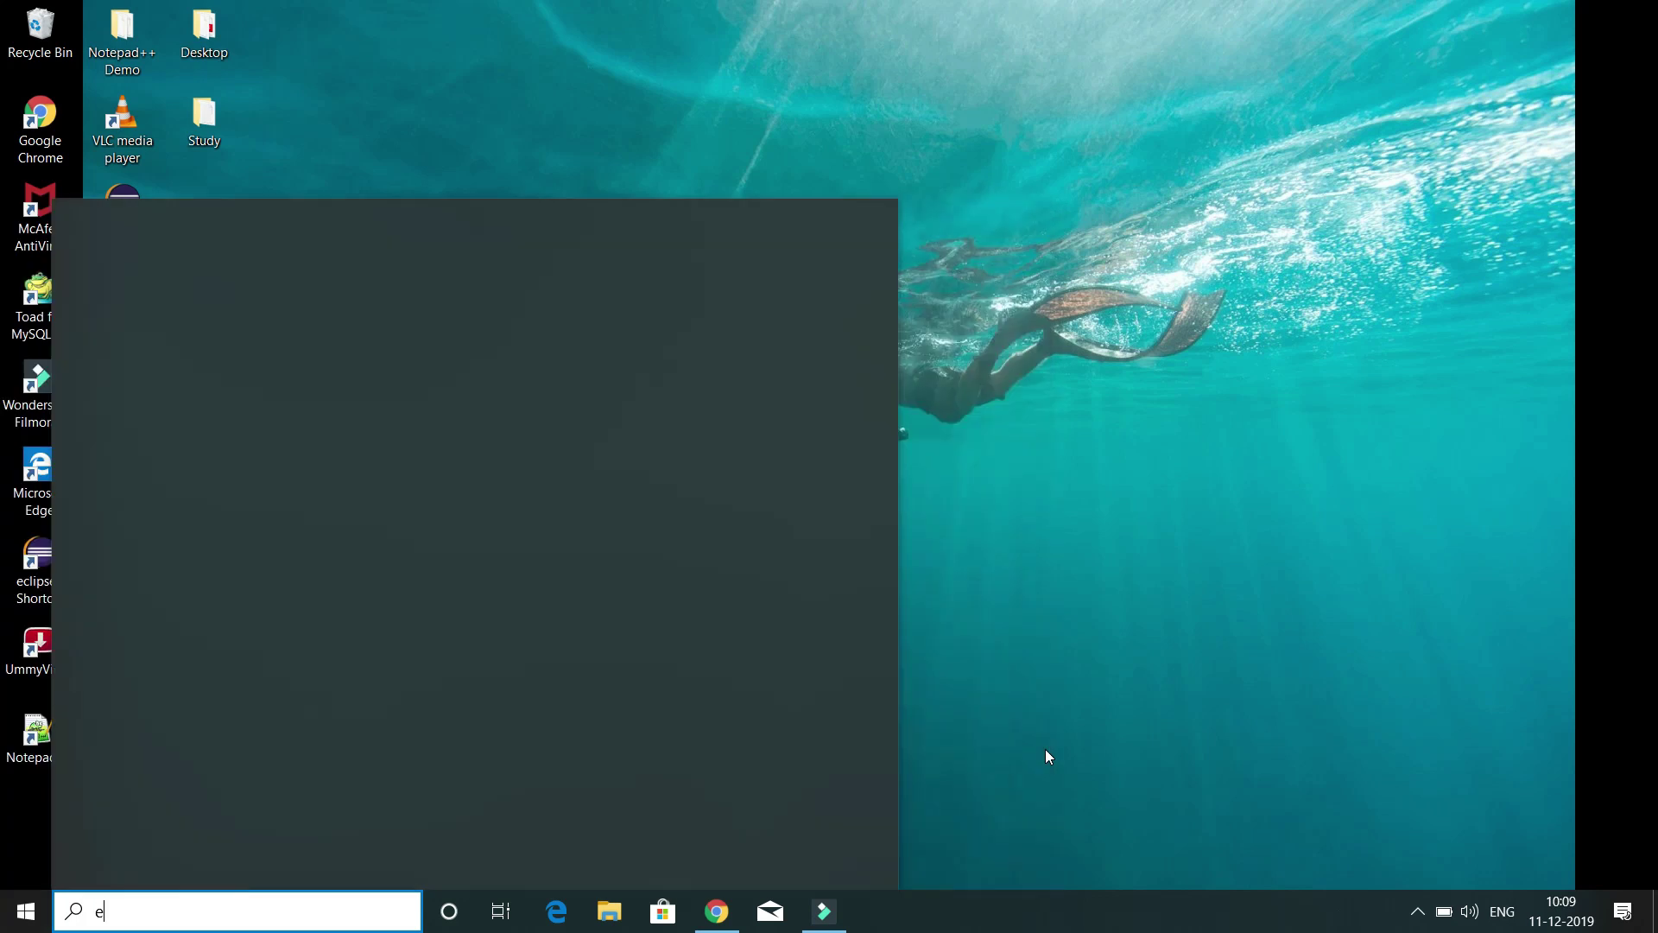
{"action": "type", "text": "xcel"}
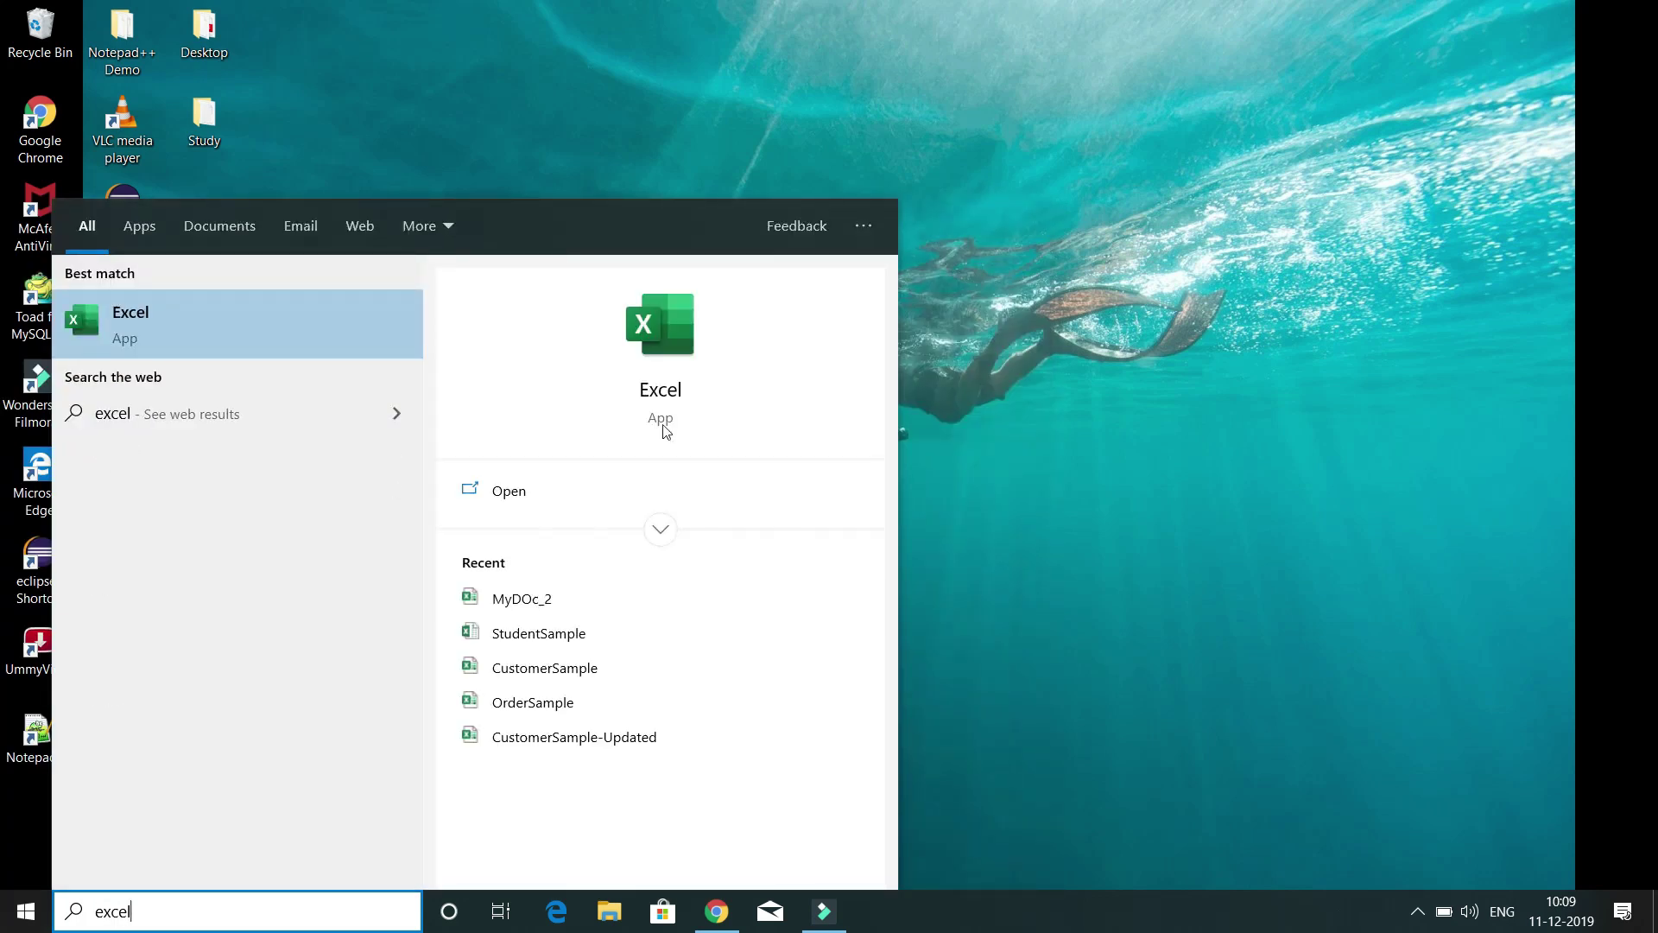
{"action": "left_click", "coordinate": [190, 324]}
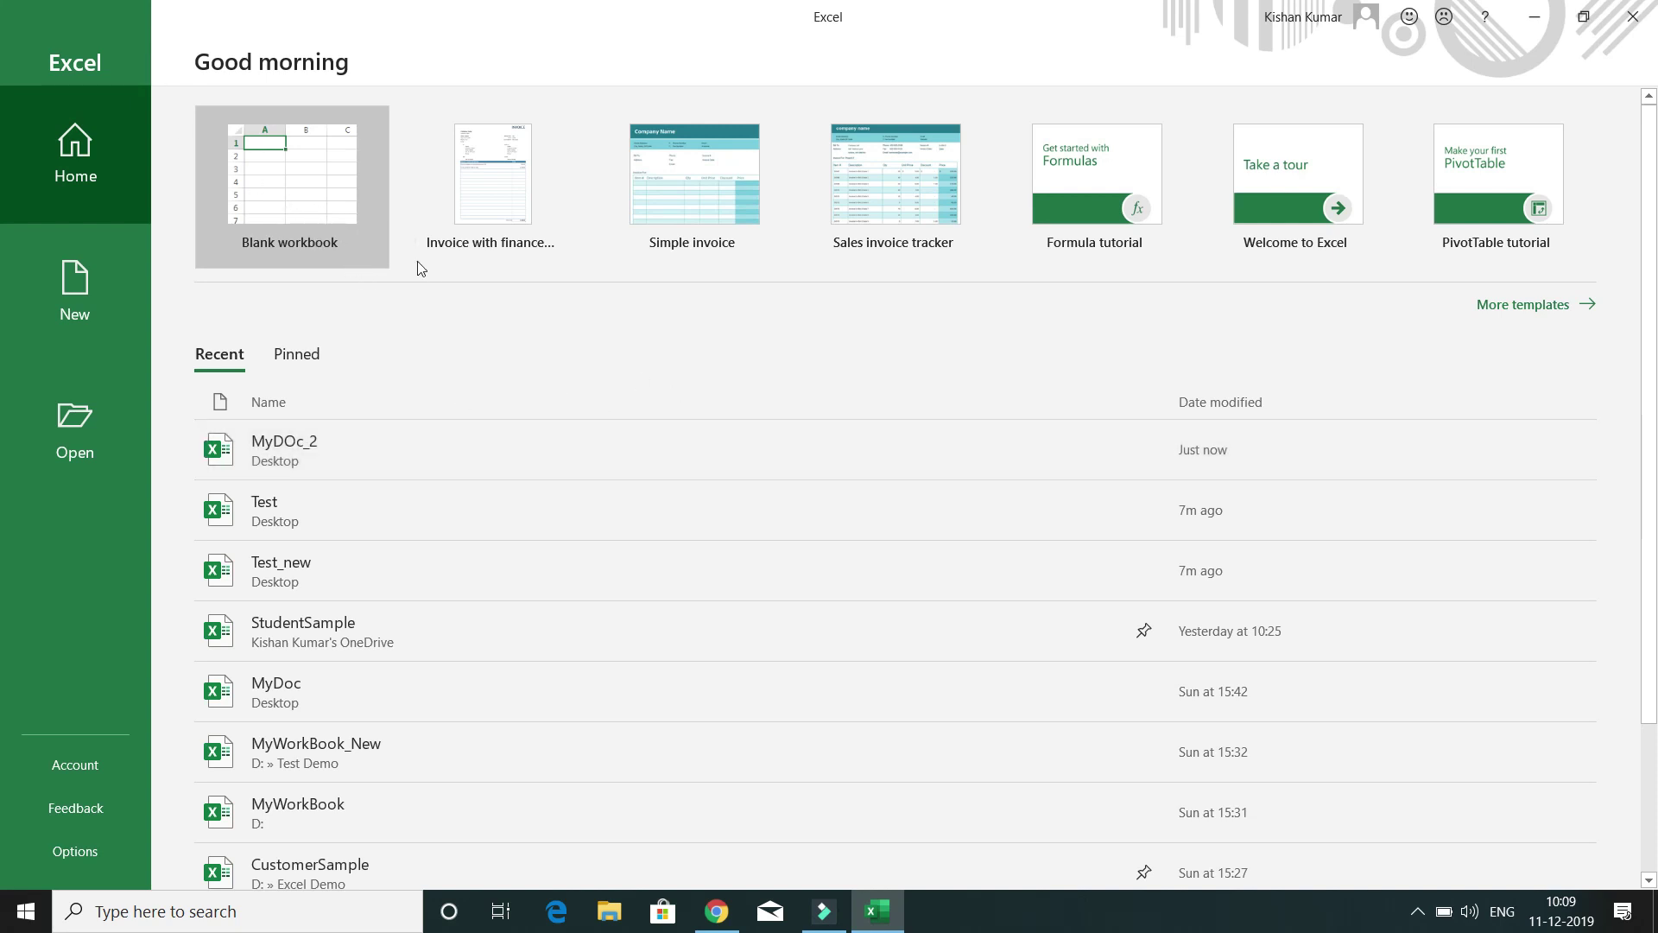
Create blank workbook Book1 and compare the File view's Pinned and Recent lists
{"action": "left_click", "coordinate": [293, 203]}
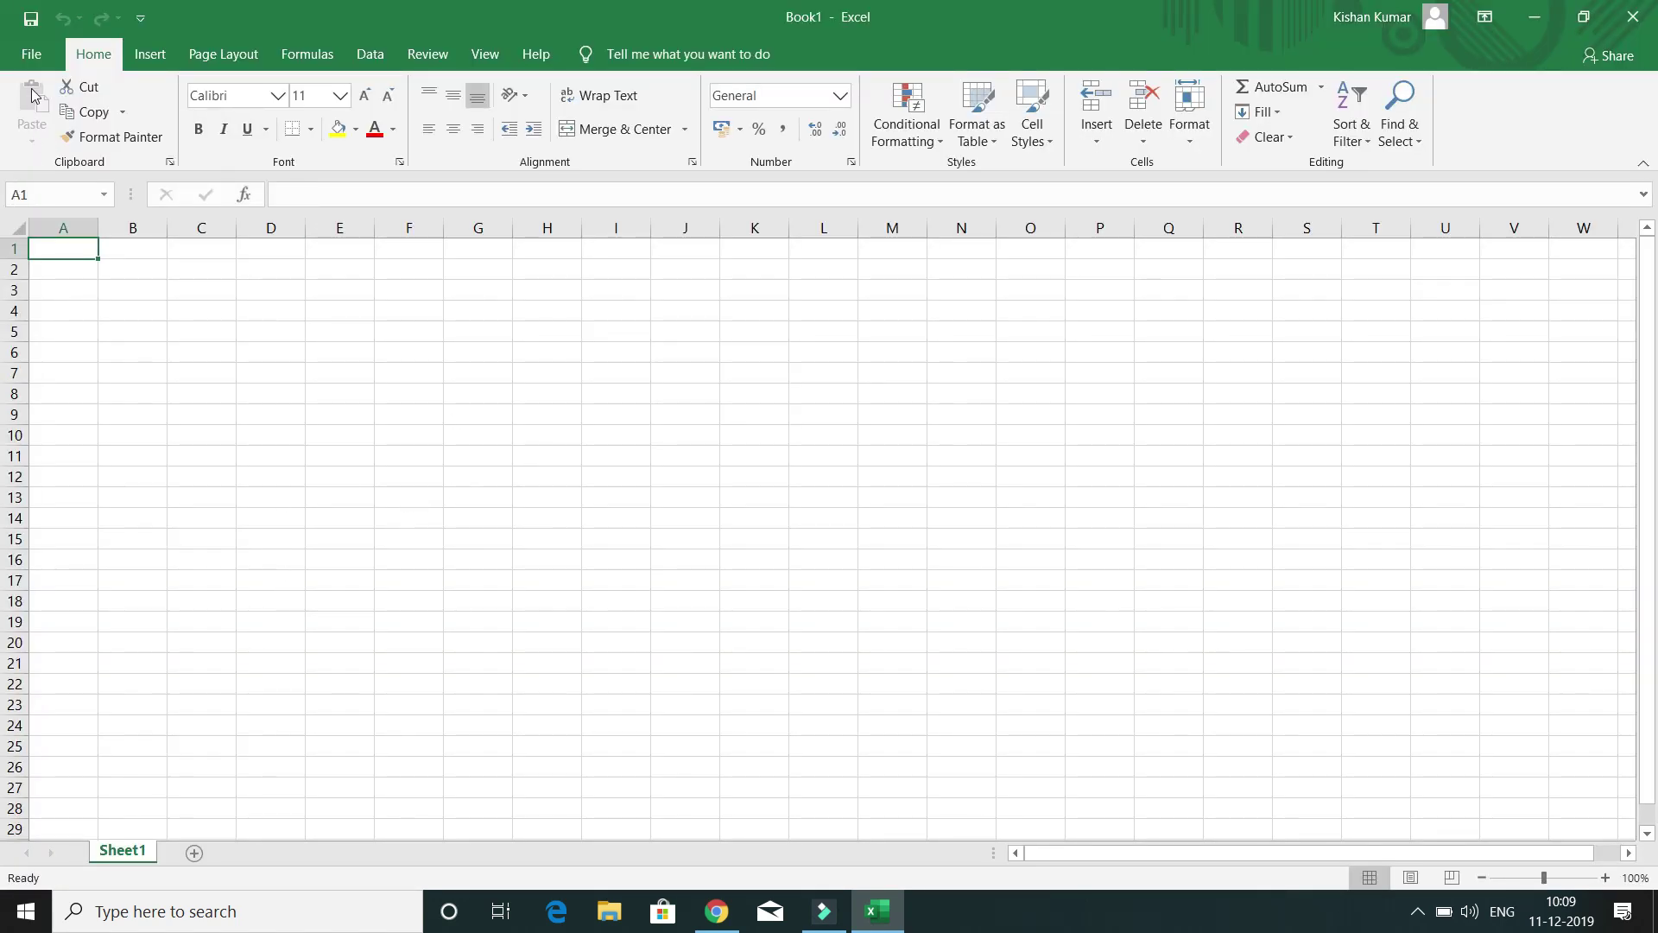
{"action": "left_click", "coordinate": [32, 60]}
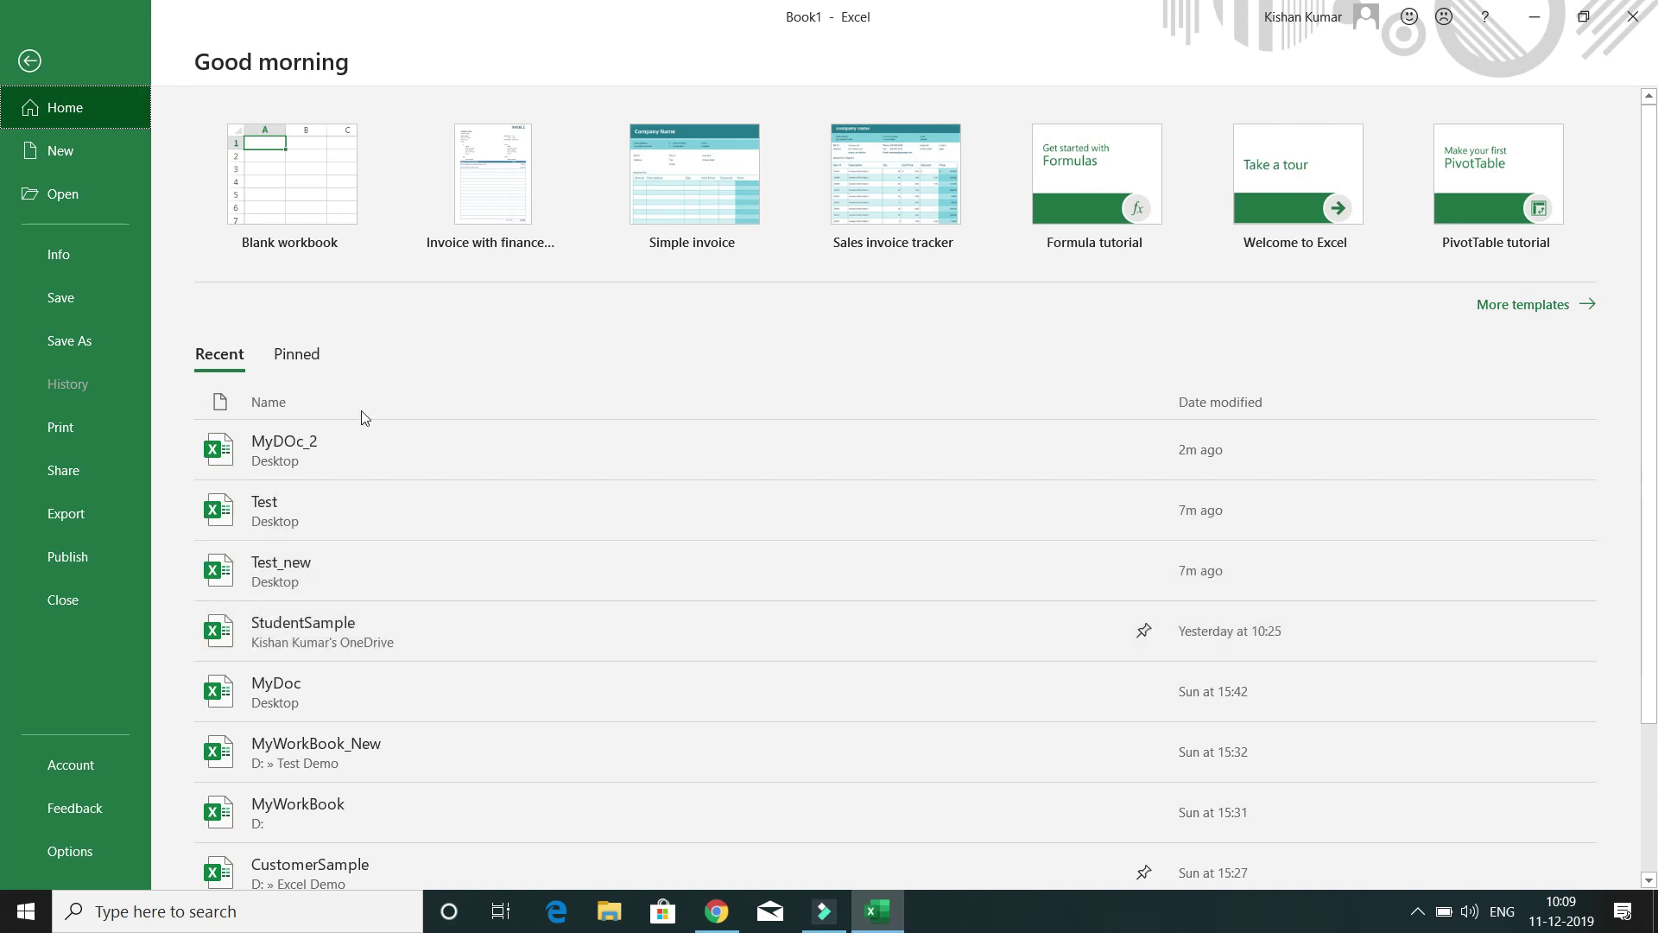
{"action": "left_click", "coordinate": [306, 367]}
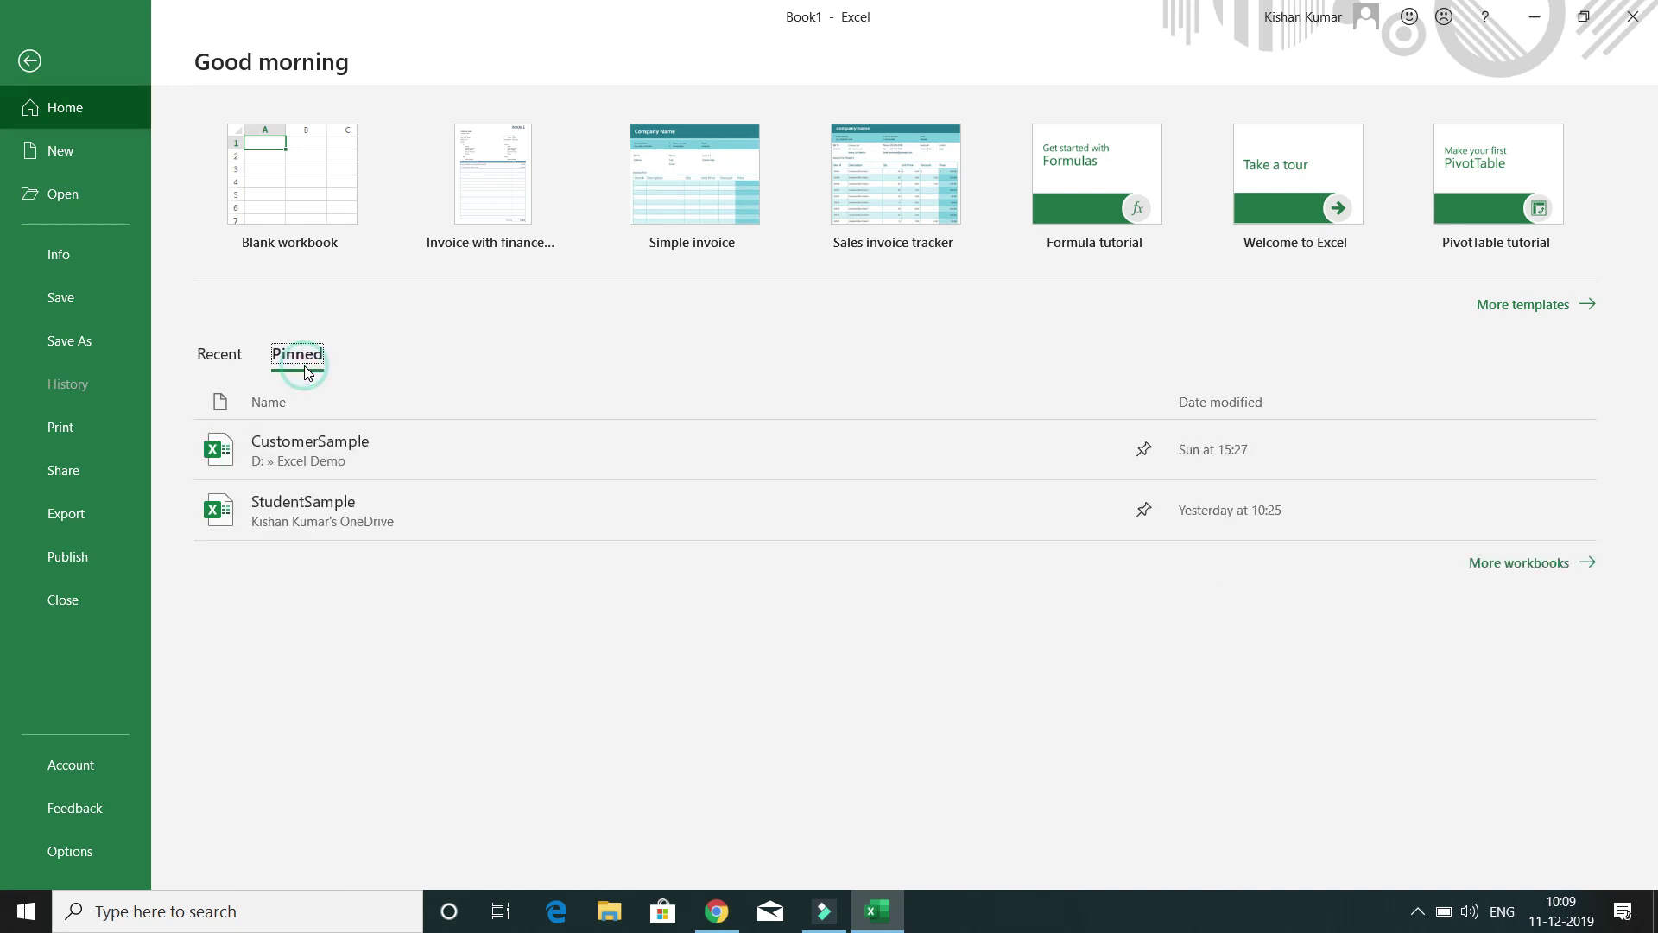
{"action": "left_click", "coordinate": [244, 357]}
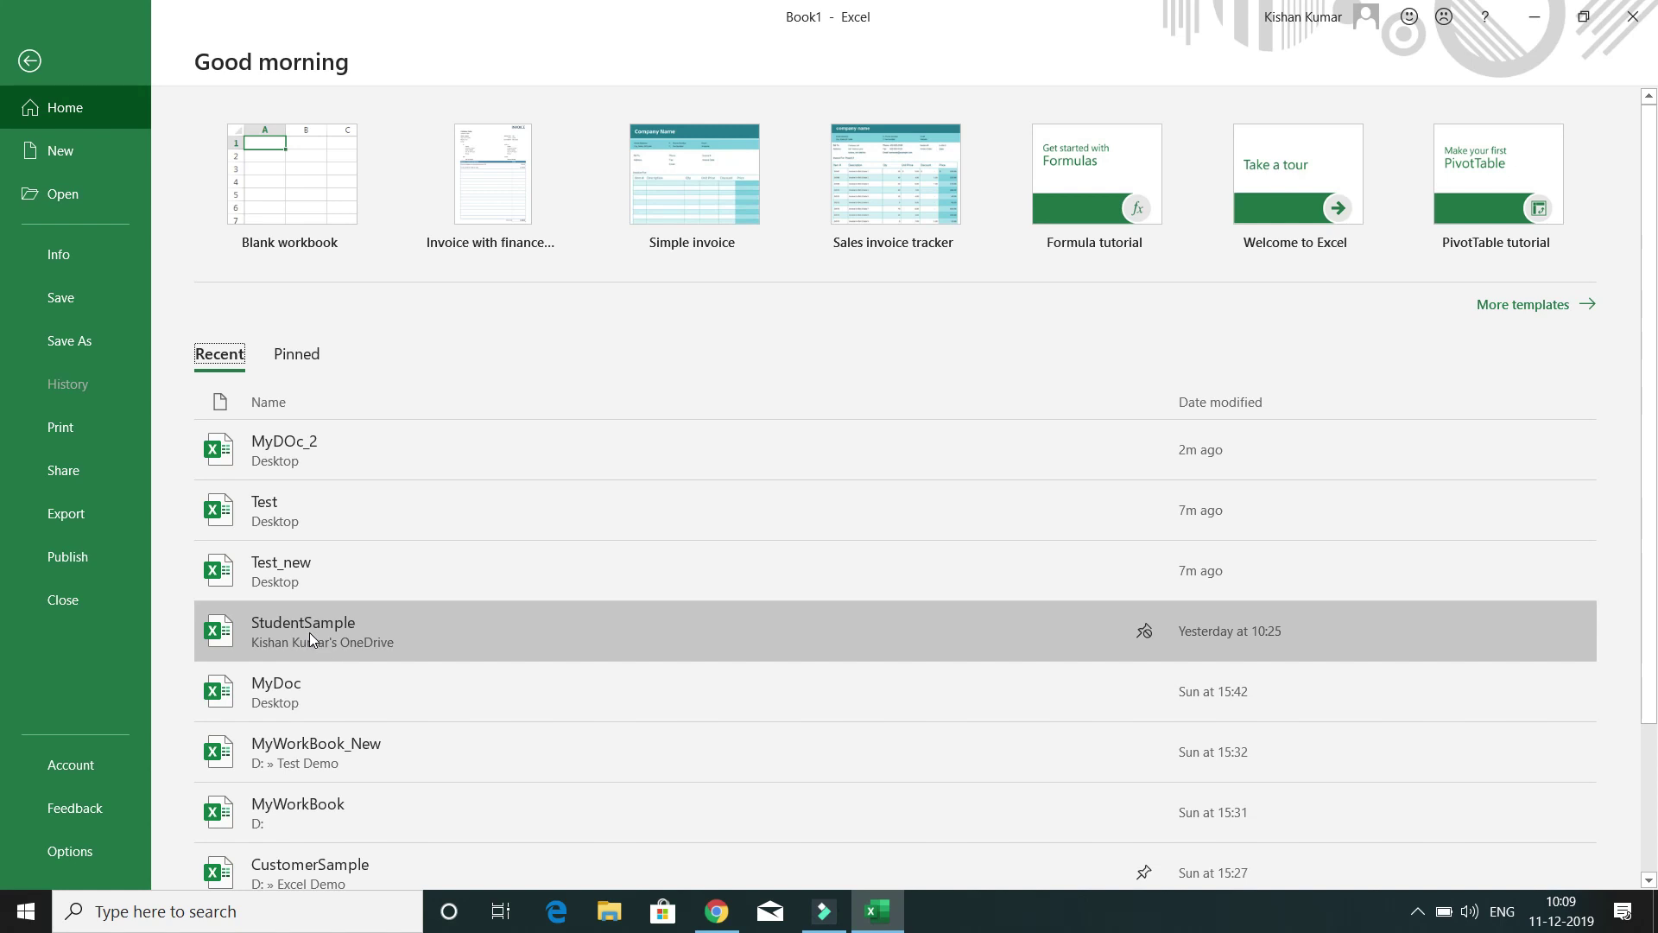
Pin MyDoc to the list and confirm it appears under Pinned
{"action": "right_click", "coordinate": [309, 632]}
{"action": "right_click", "coordinate": [281, 696]}
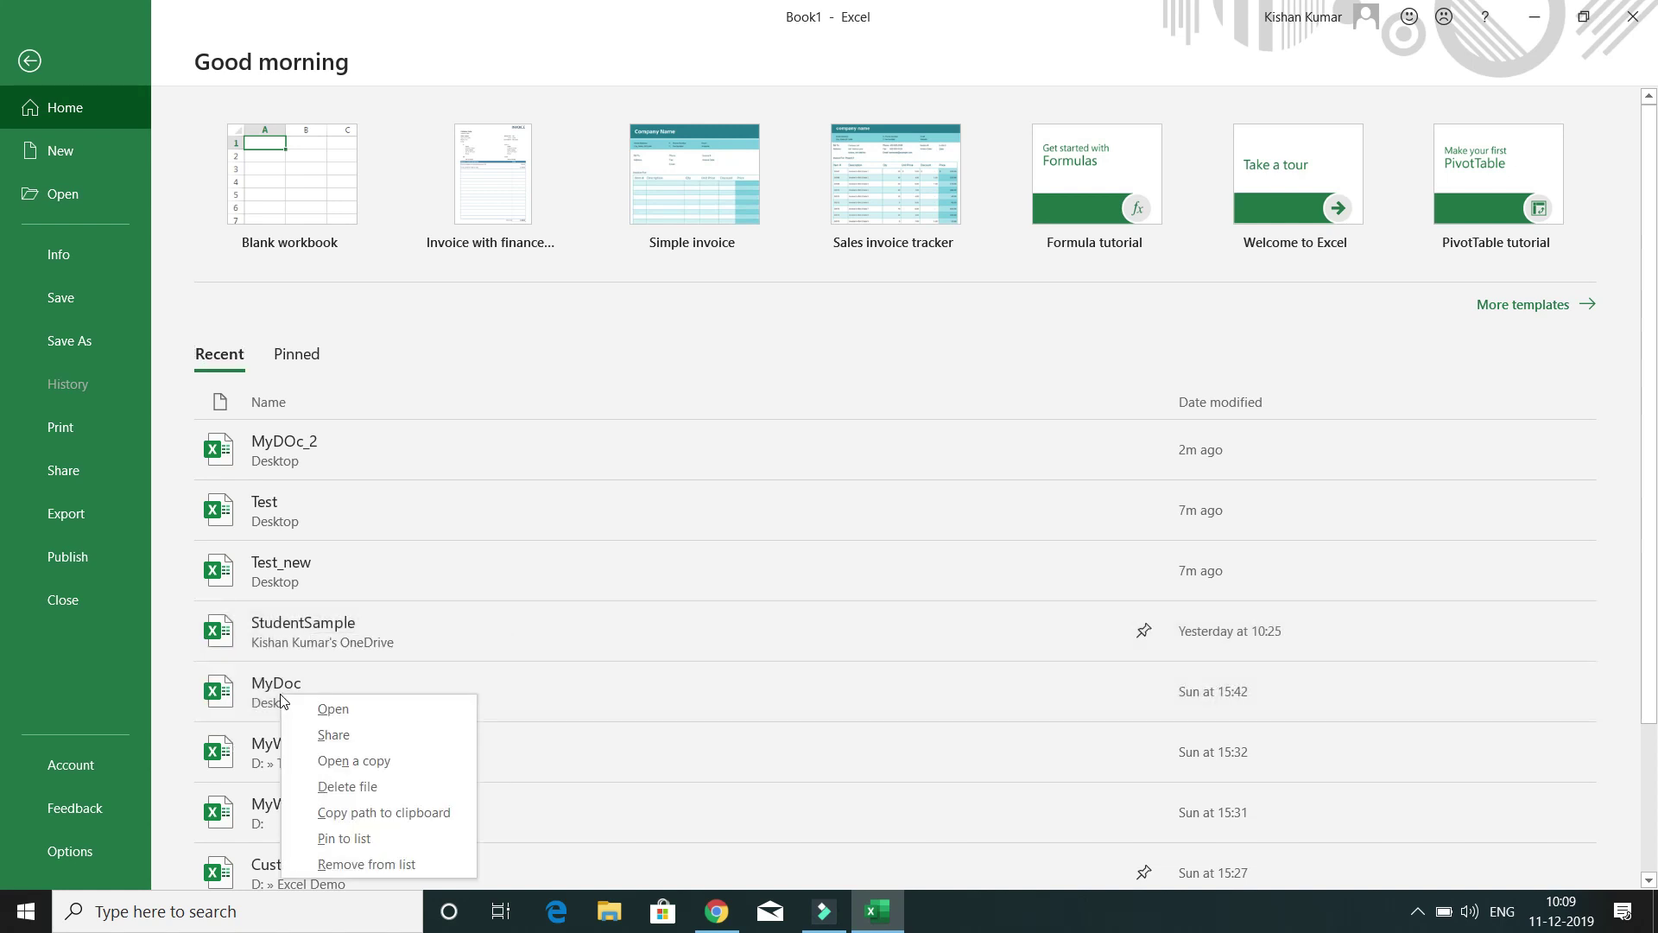
{"action": "left_click", "coordinate": [324, 837]}
{"action": "left_click", "coordinate": [294, 353]}
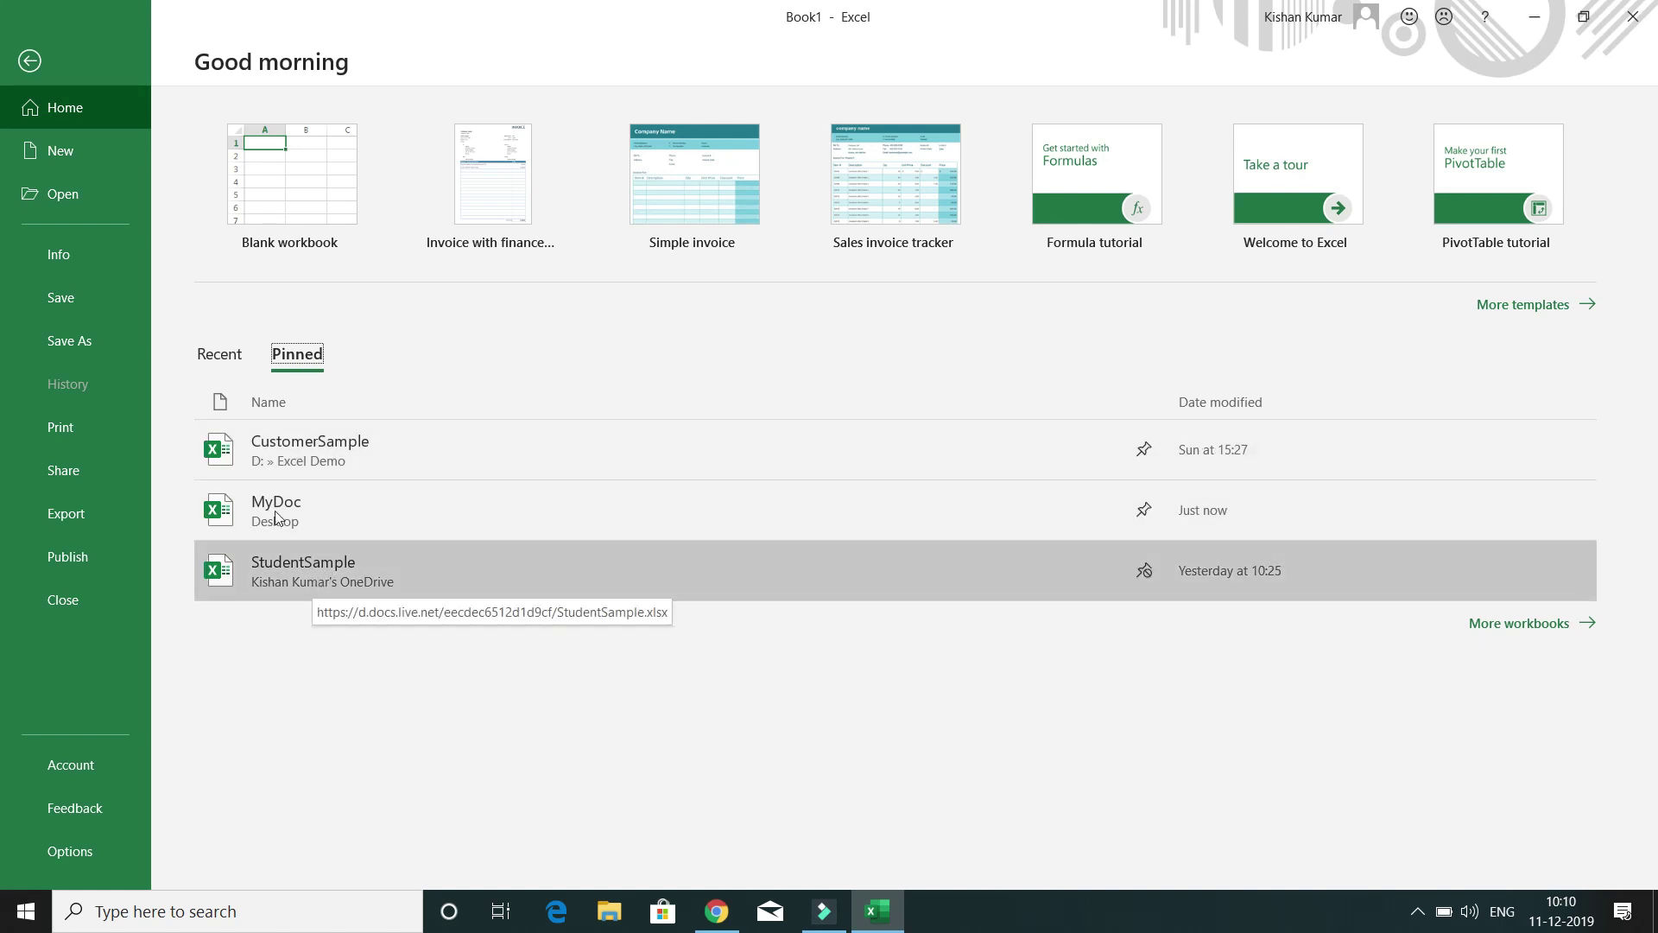
{"action": "left_click", "coordinate": [221, 355]}
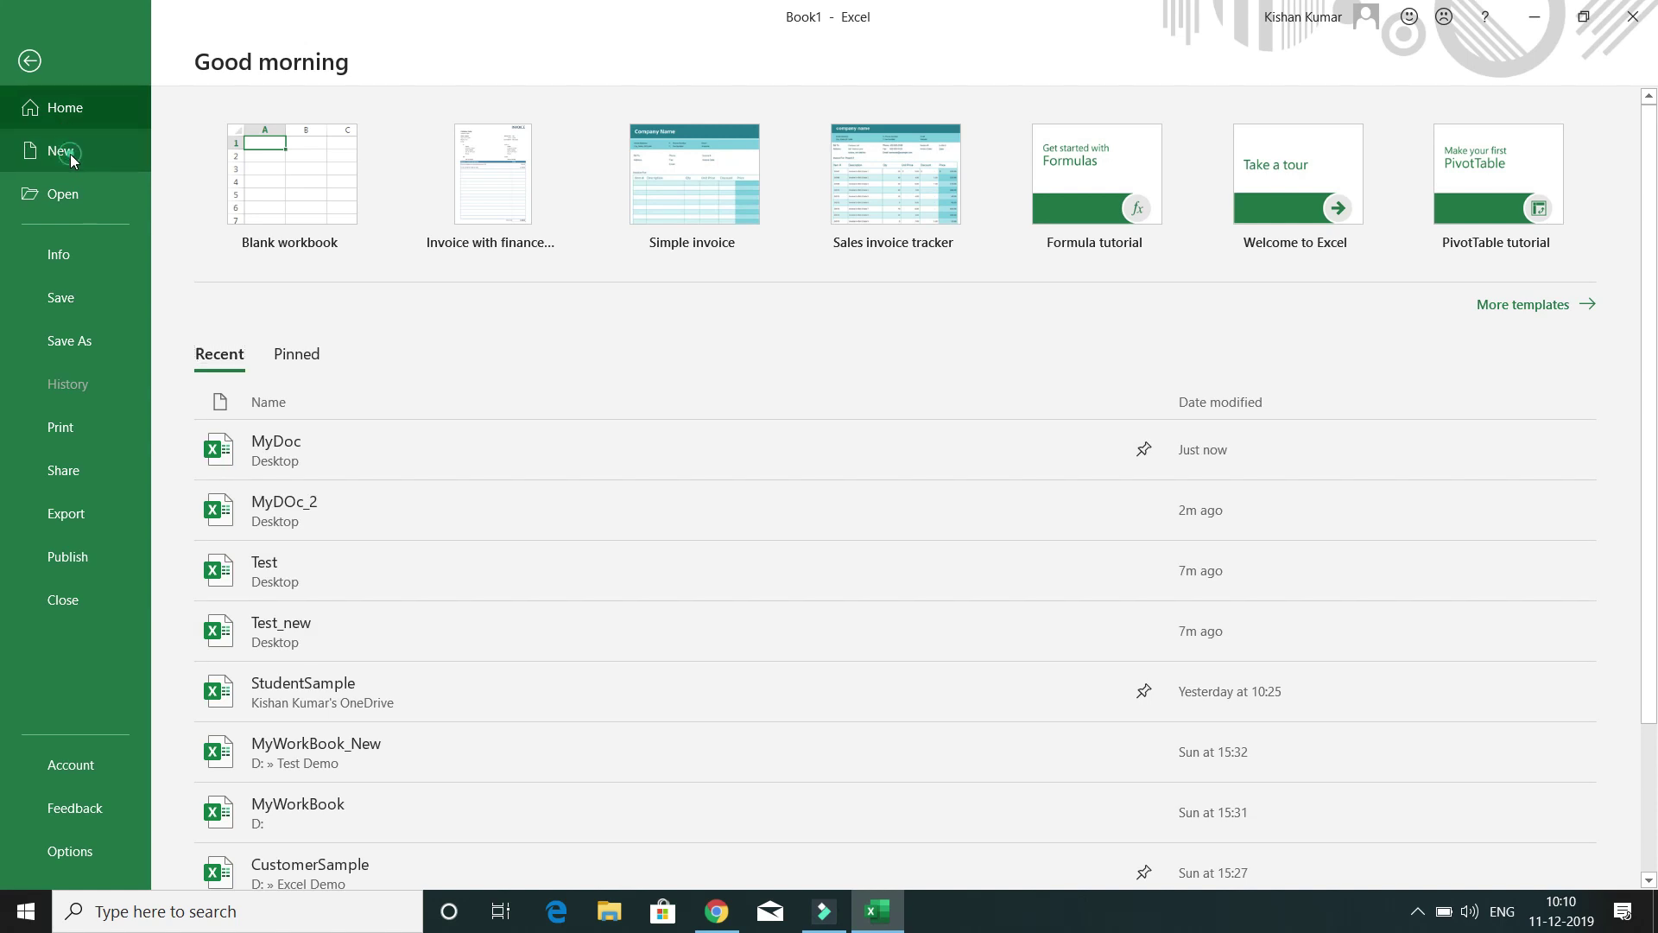
Make Book2 from the Blank workbook template on the New page
{"action": "left_click", "coordinate": [70, 154]}
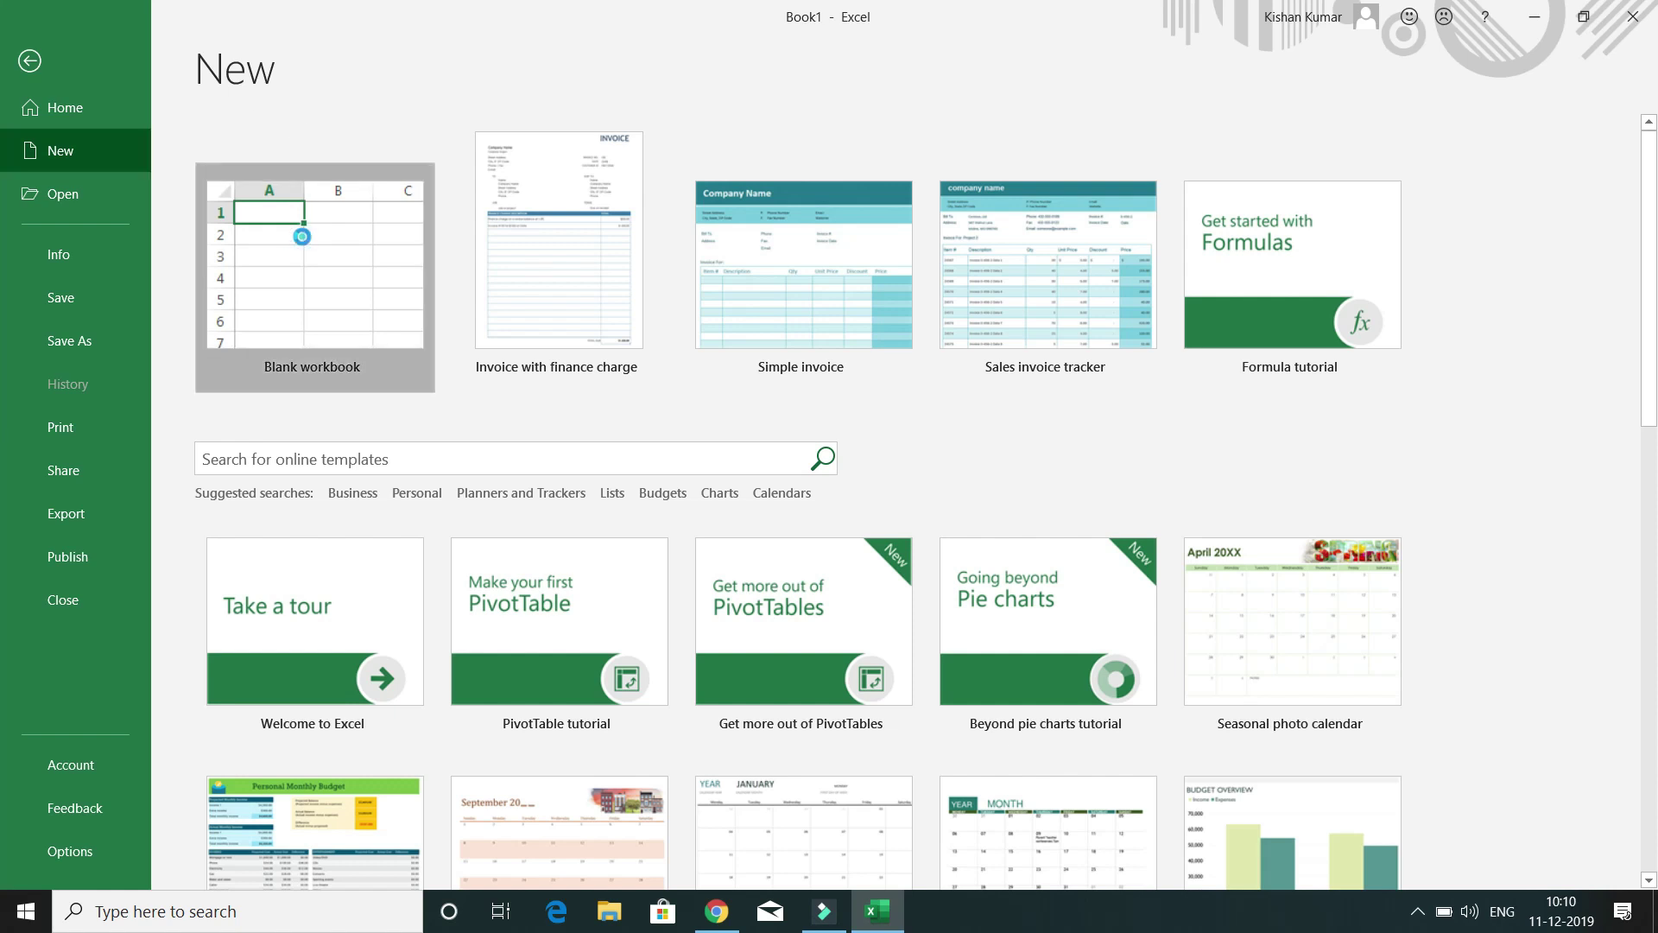
{"action": "left_click", "coordinate": [302, 235]}
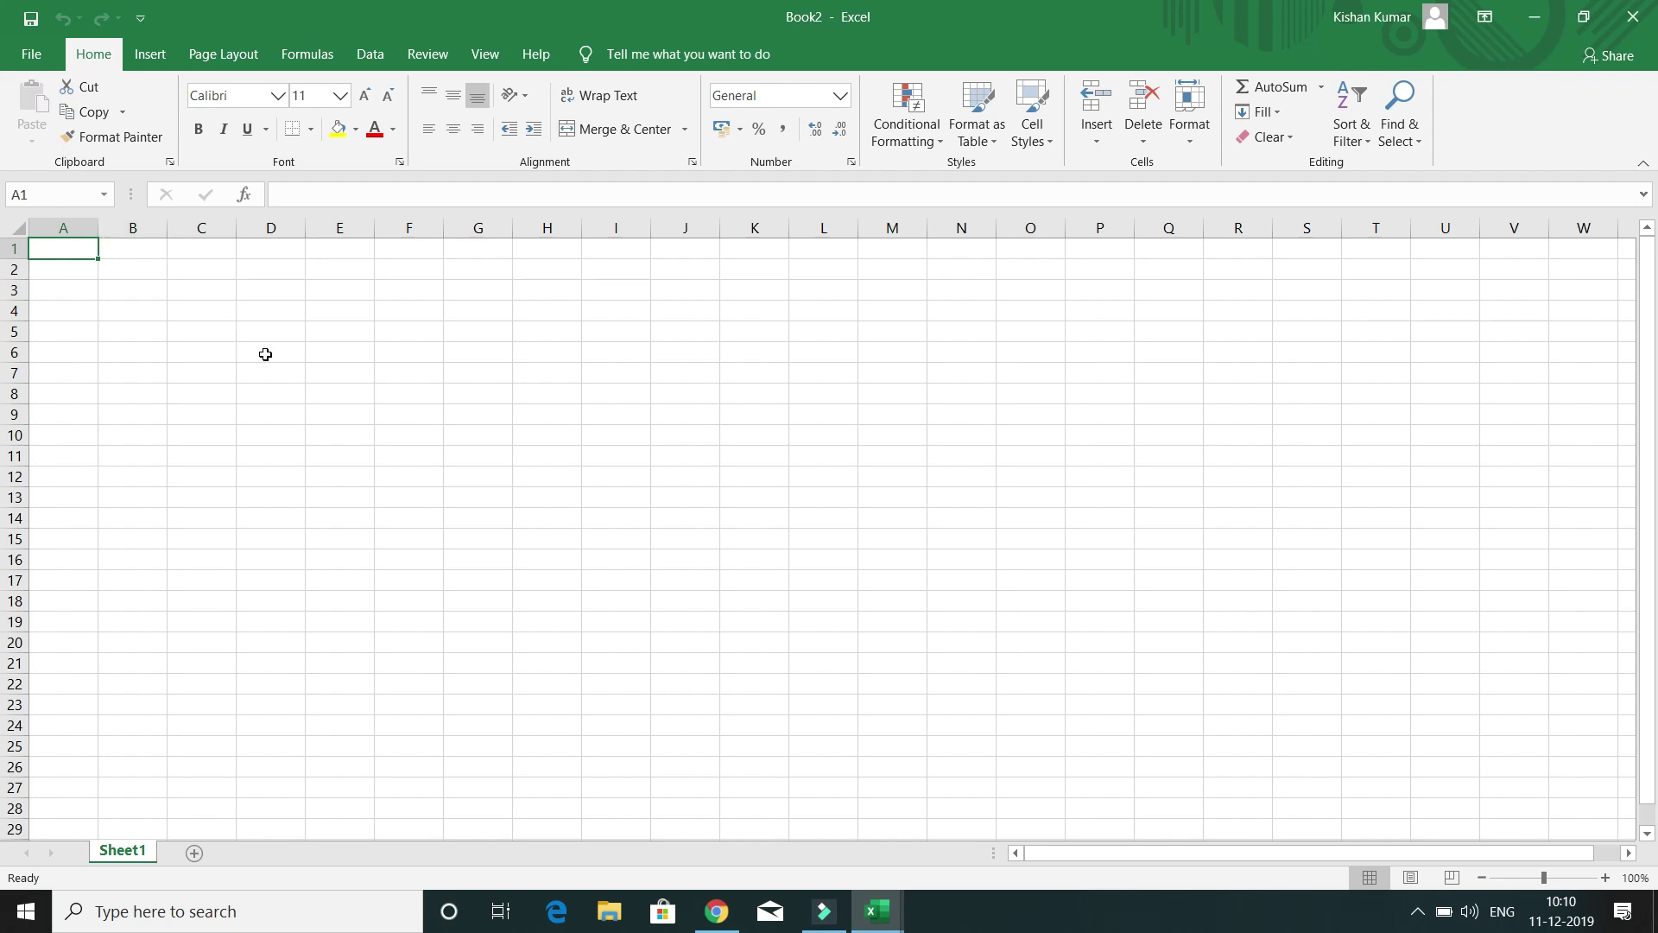
Open Book2's File view and arrow down from Home through New to Open
{"action": "left_click", "coordinate": [31, 53]}
{"action": "key", "text": "Down"}
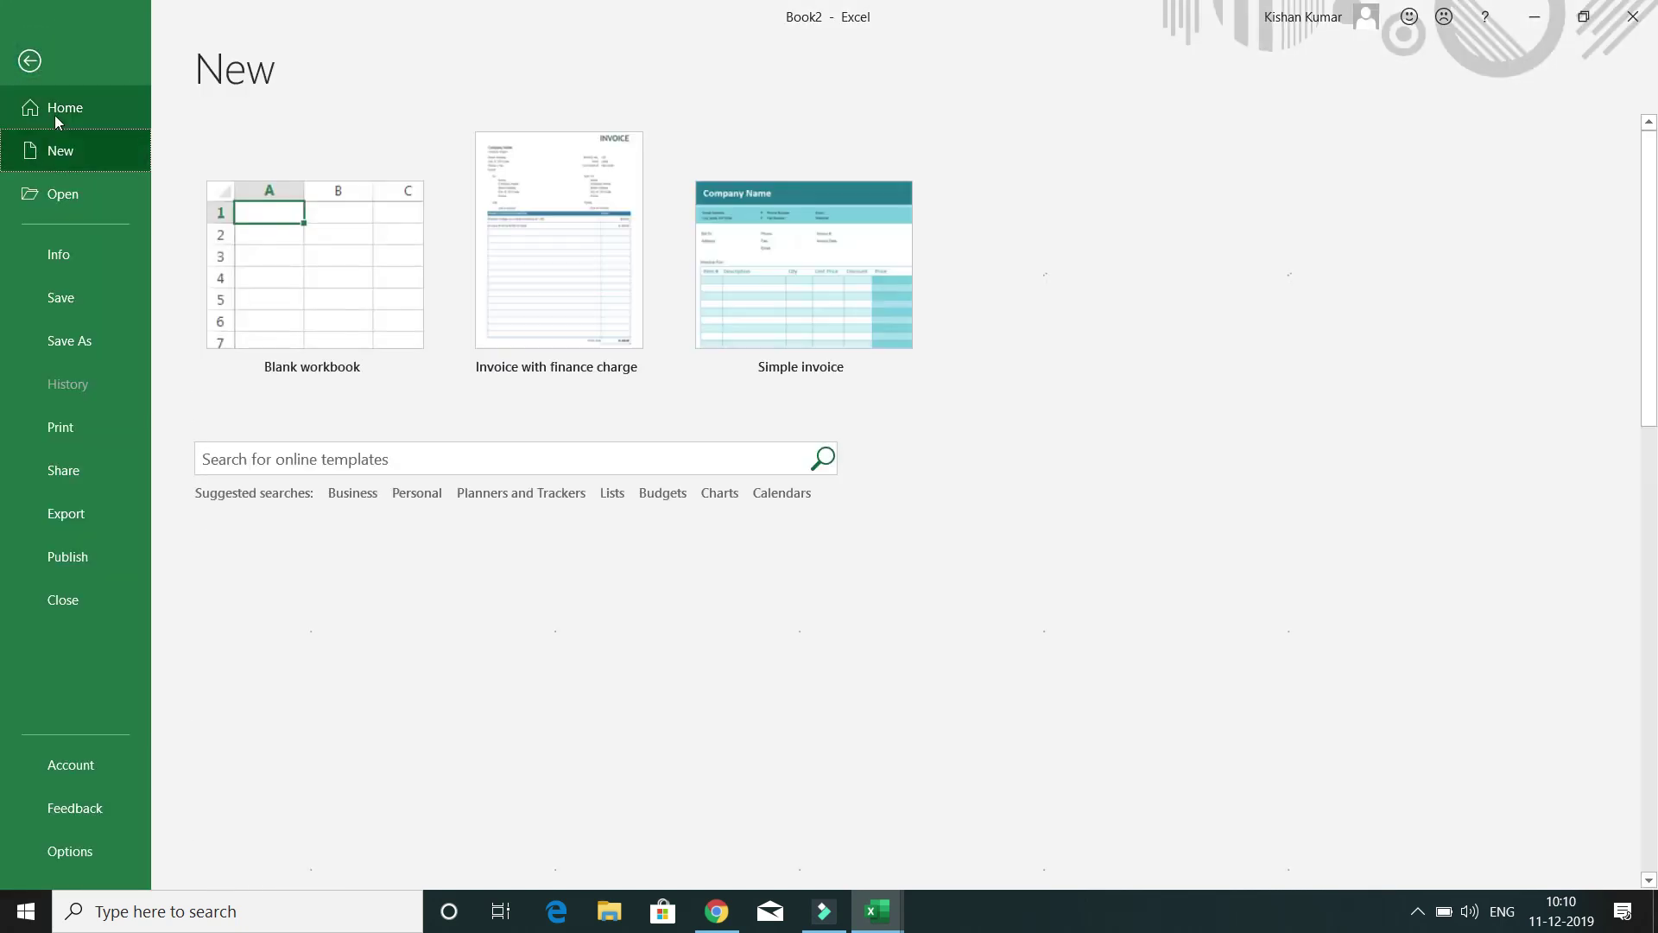
{"action": "key", "text": "Down"}
{"action": "key", "text": "Return"}
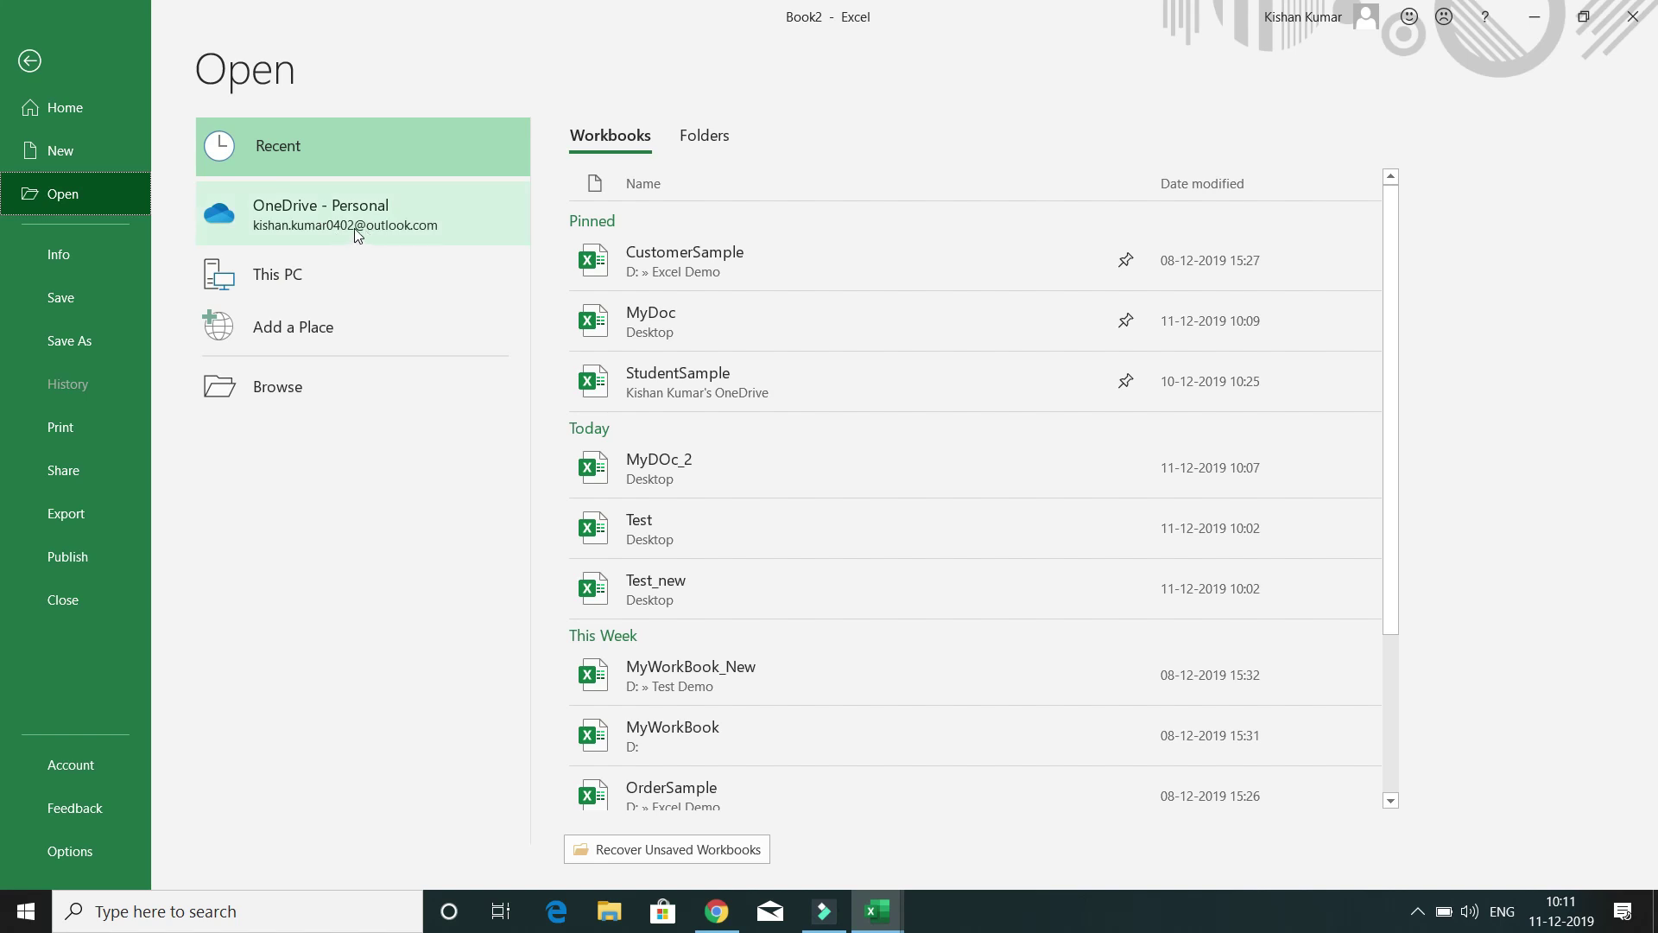
Browse for a workbook, then cancel the Open dialog without opening anything
{"action": "left_click", "coordinate": [283, 391]}
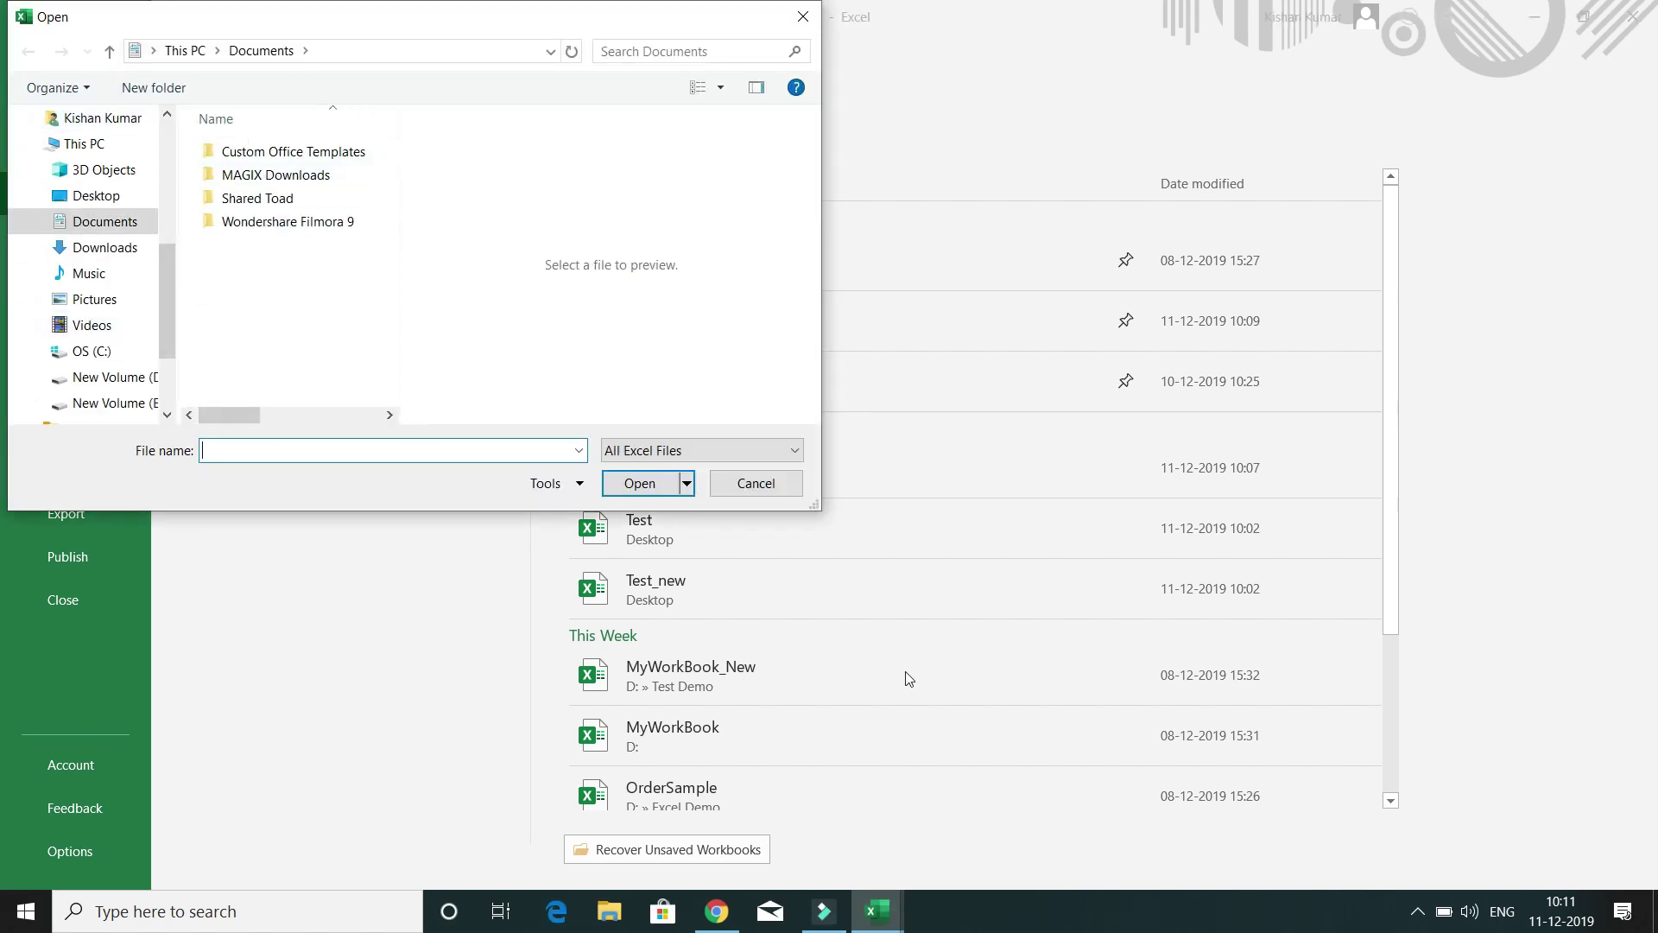
{"action": "left_click", "coordinate": [754, 485]}
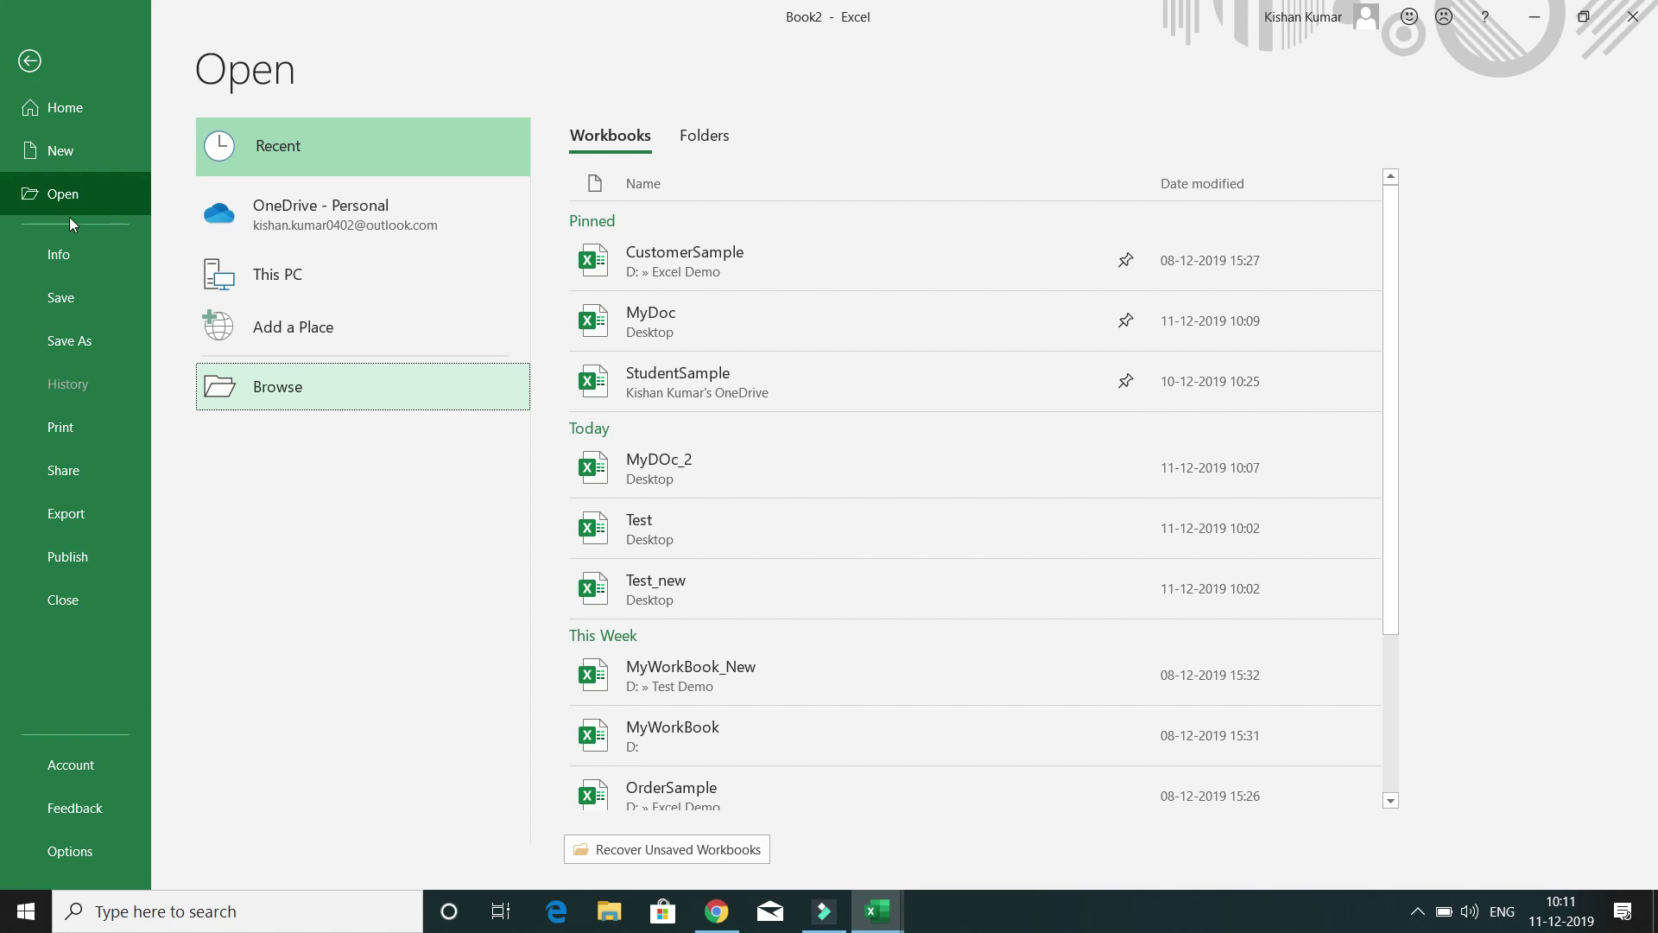
{"action": "left_click", "coordinate": [60, 256]}
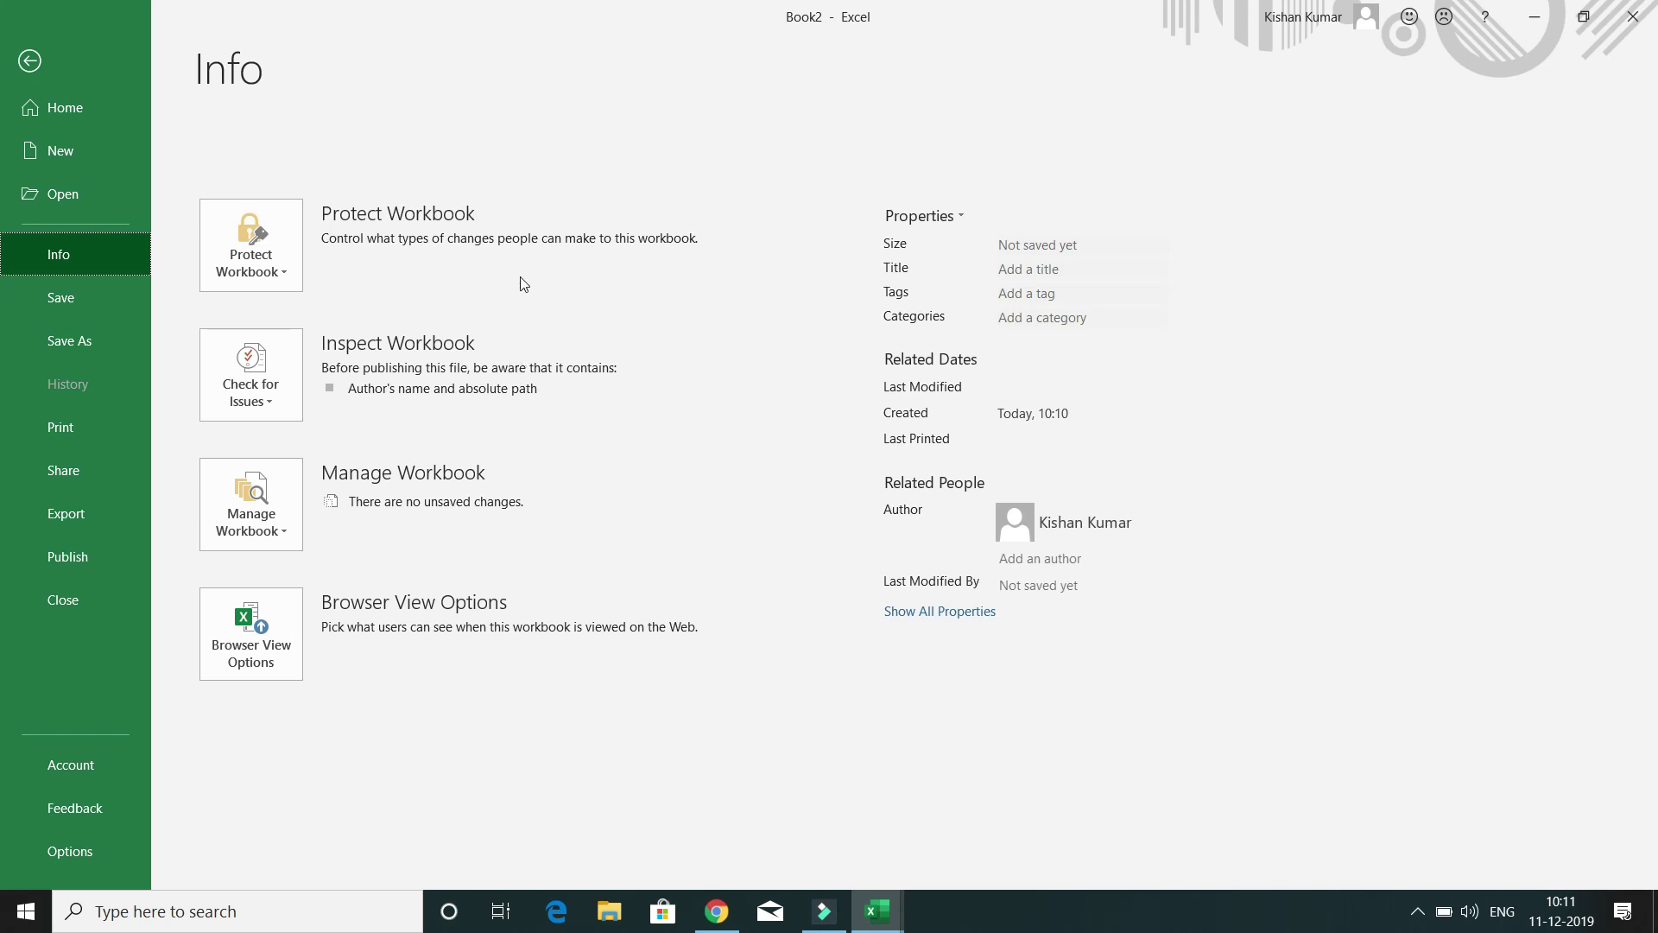
{"action": "left_click", "coordinate": [293, 278]}
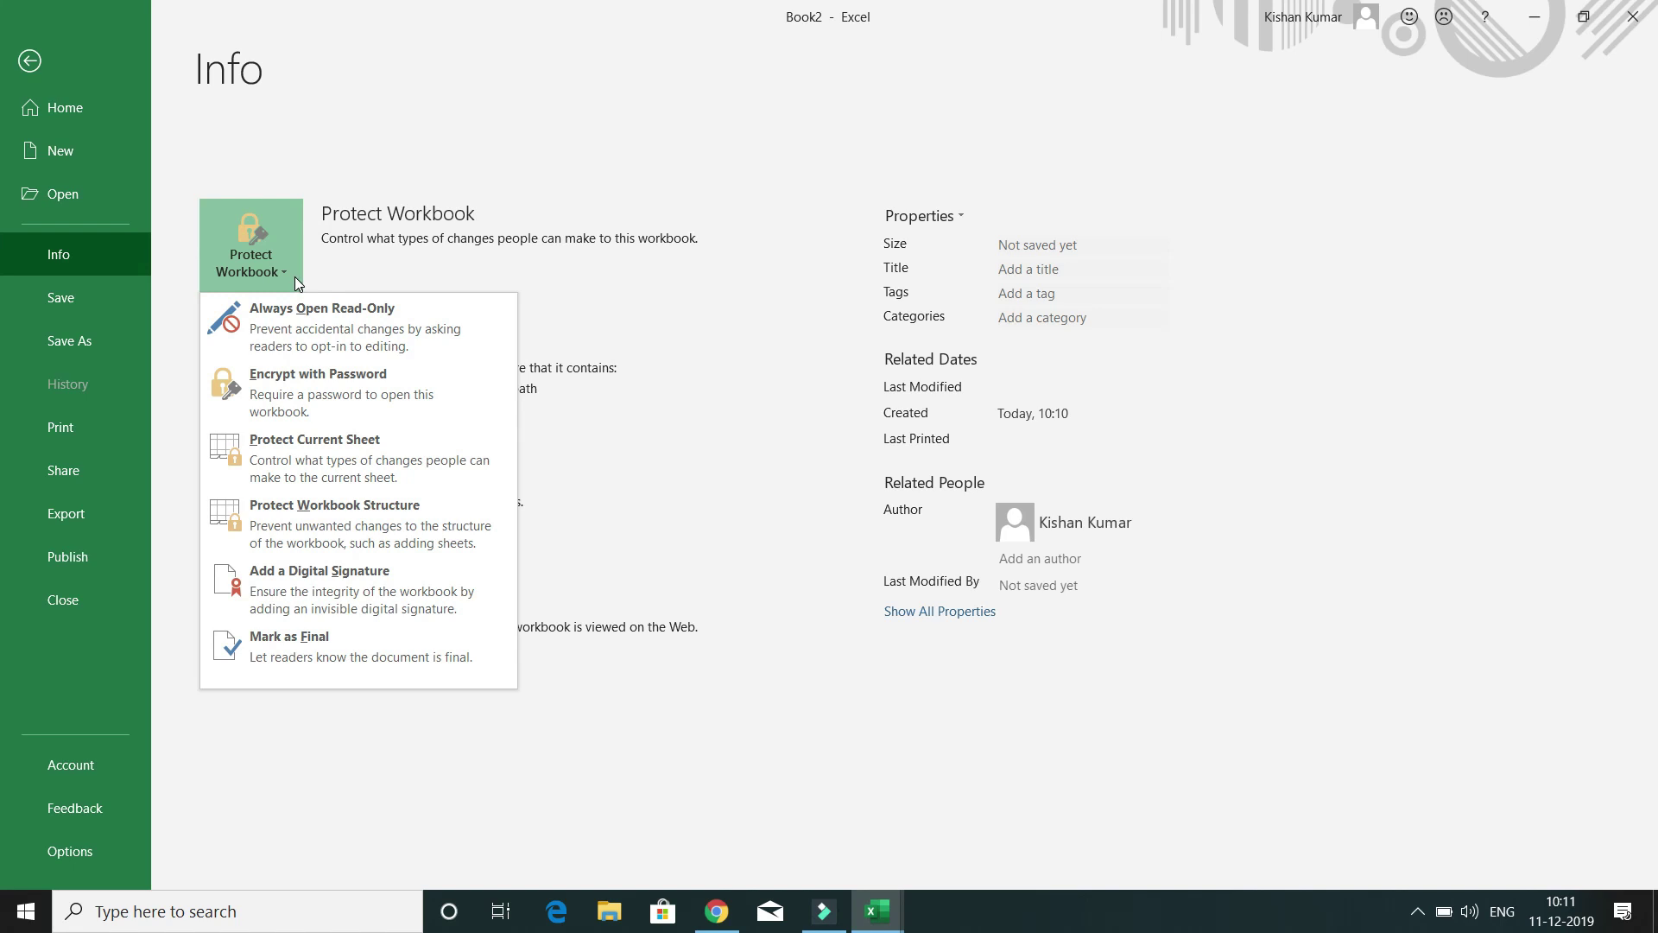
{"action": "left_click", "coordinate": [429, 773]}
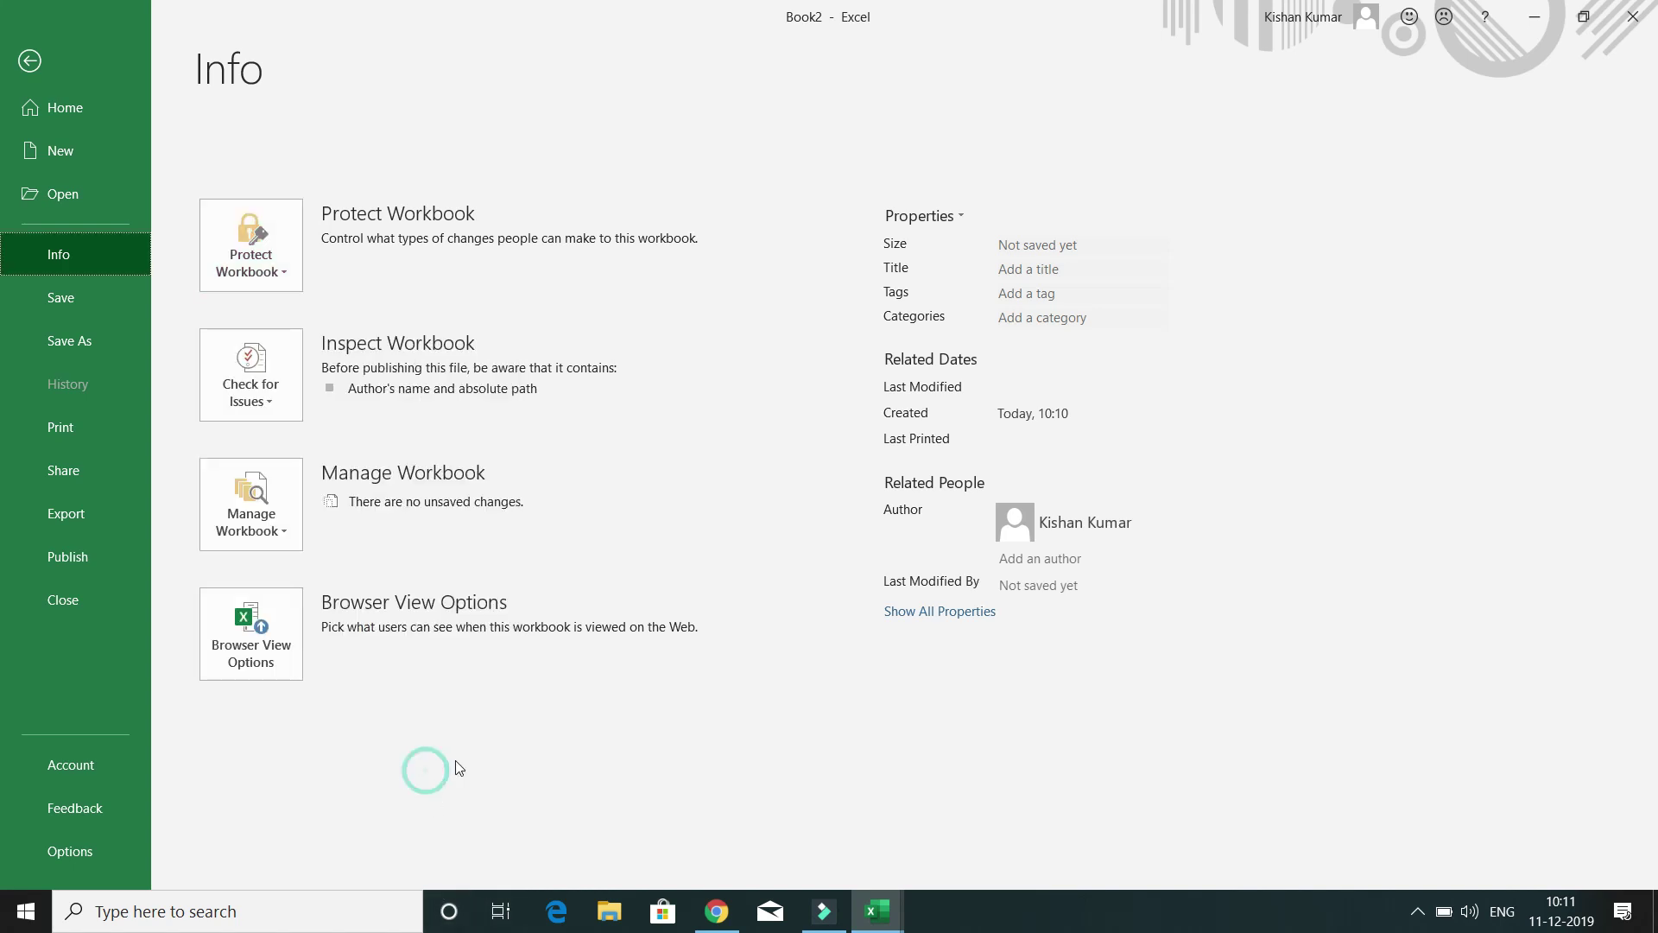
Enter KK in cell A1 and Java in cell B1
{"action": "left_click", "coordinate": [74, 303]}
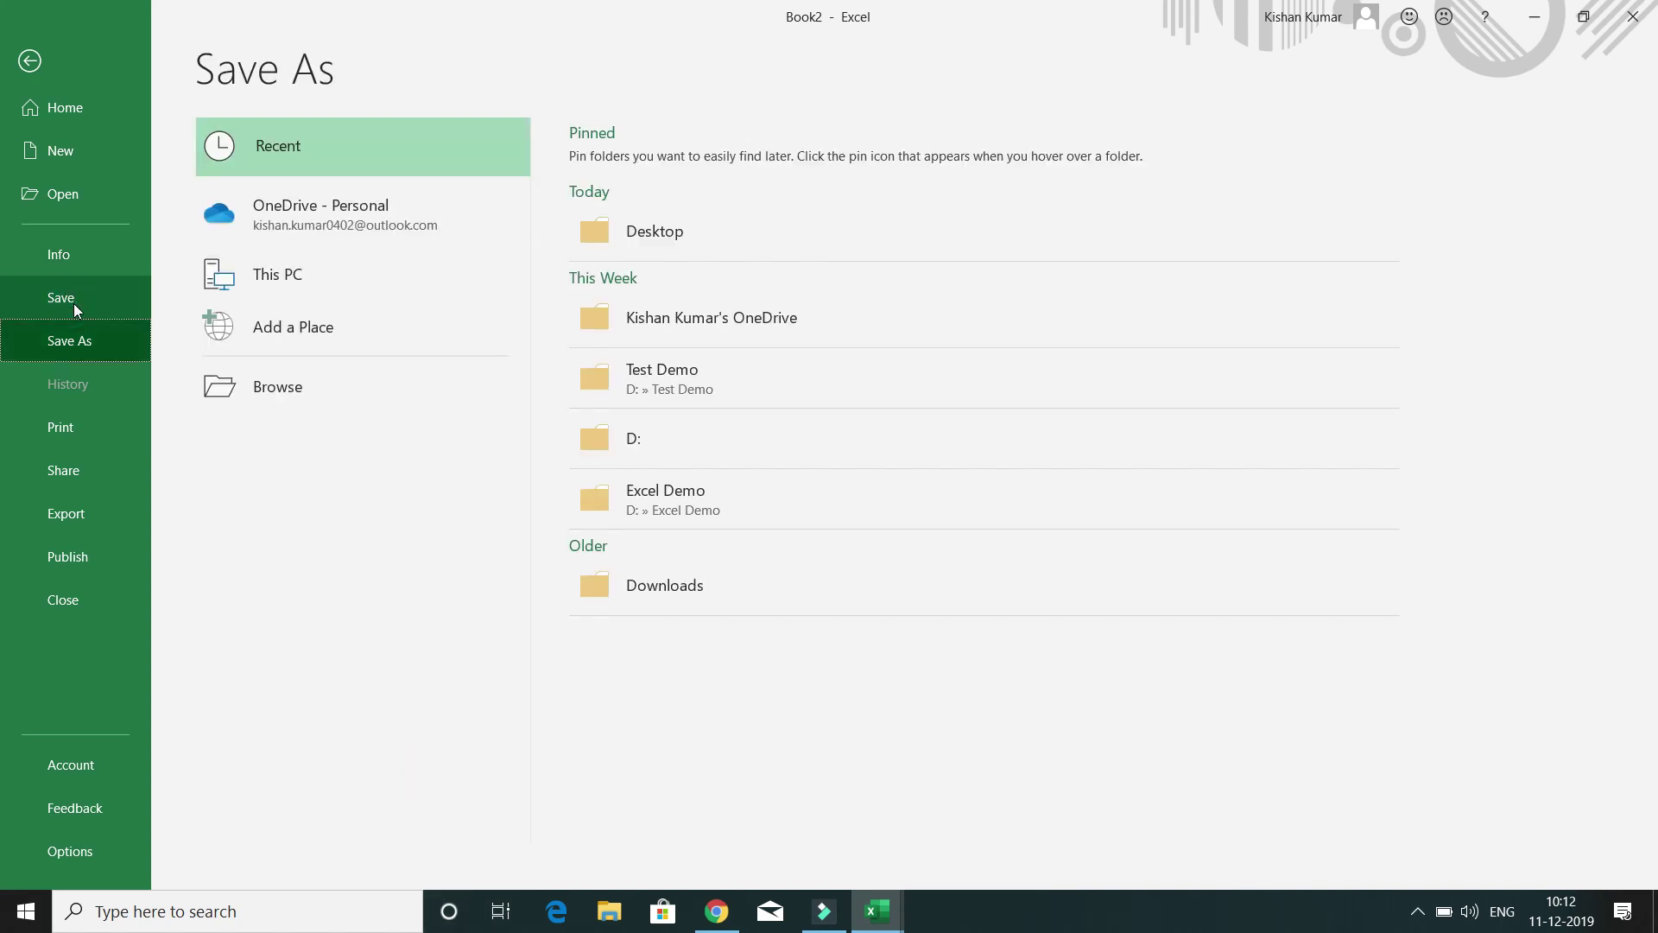
{"action": "left_click", "coordinate": [30, 60]}
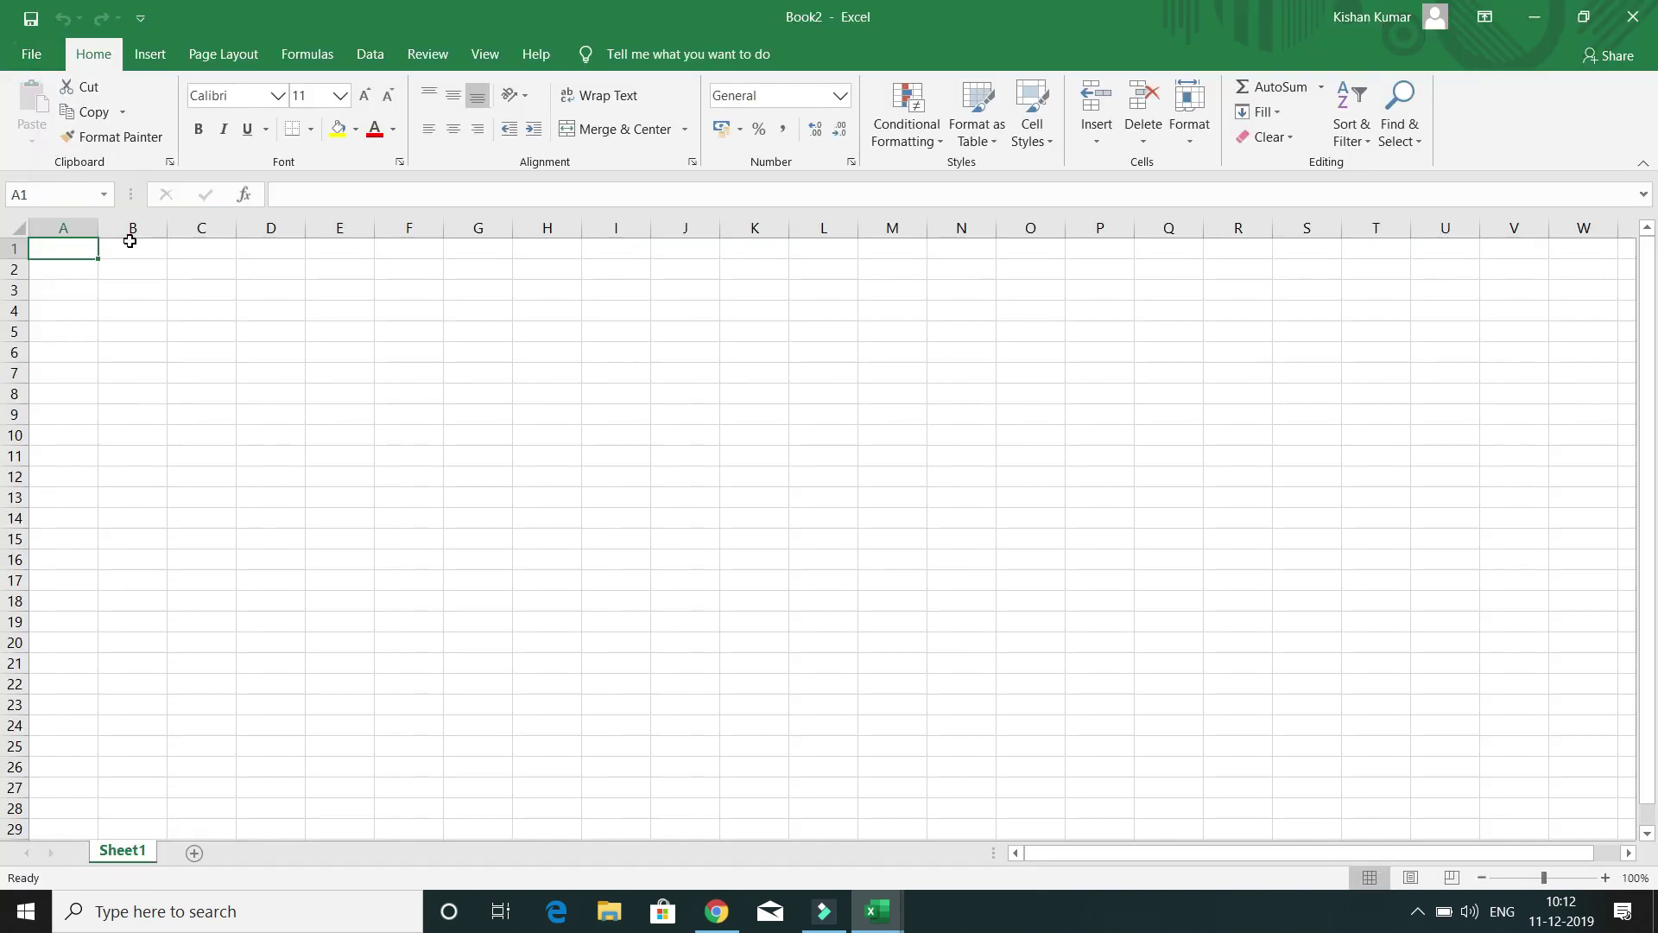
{"action": "type", "text": "KK"}
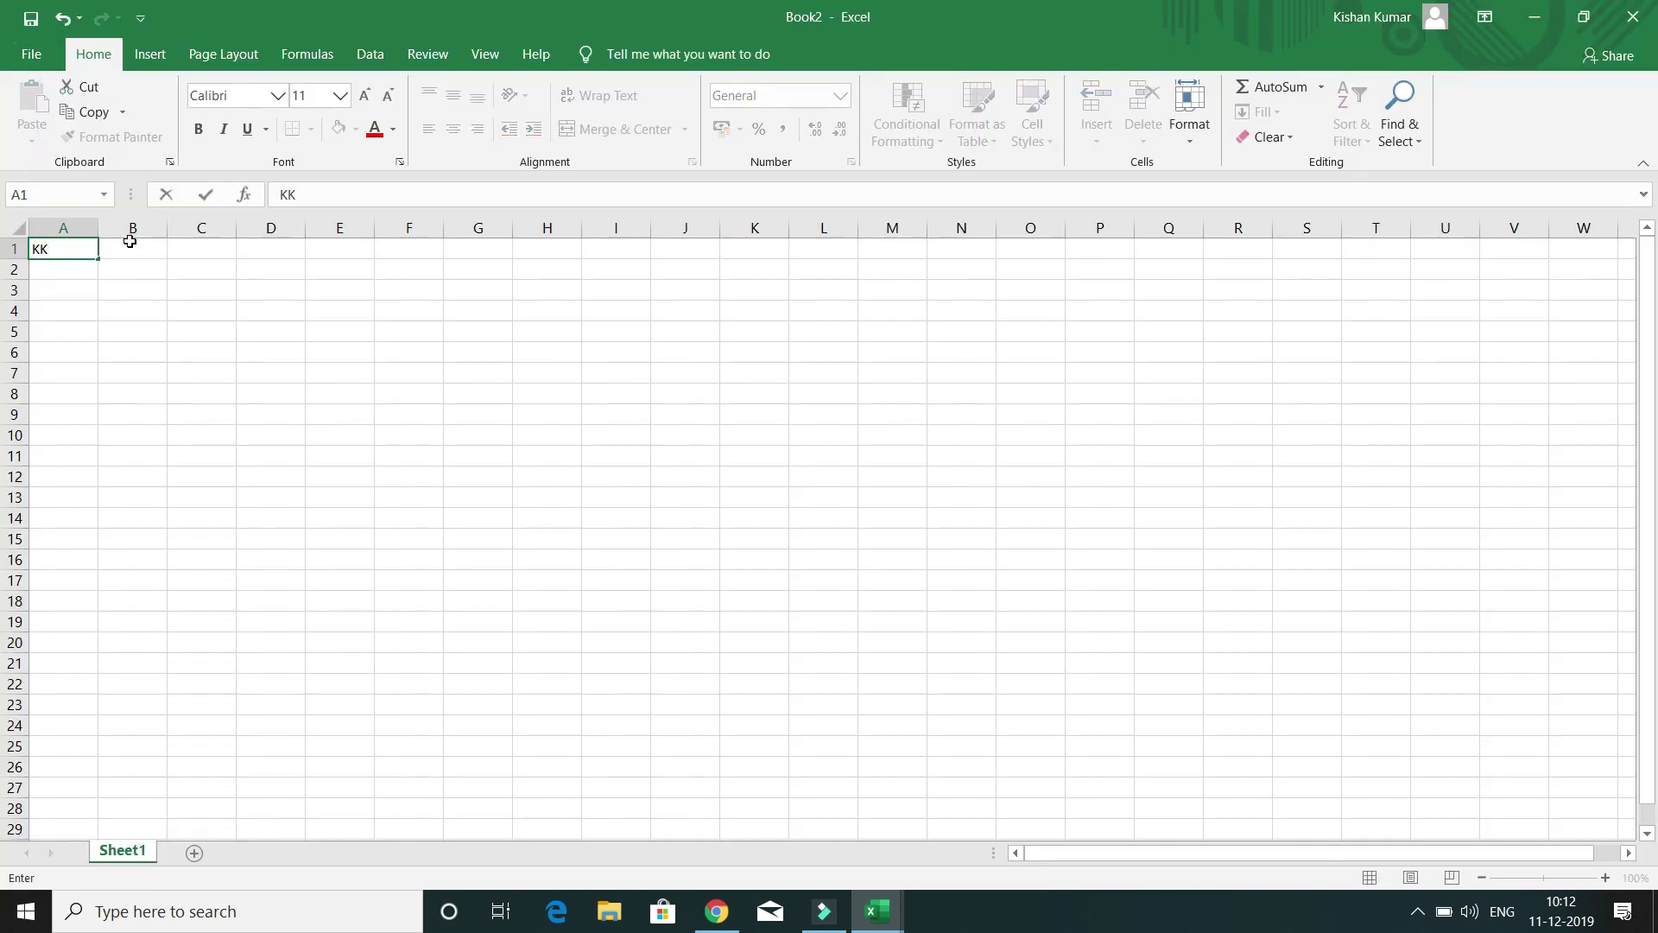
{"action": "left_click", "coordinate": [140, 253]}
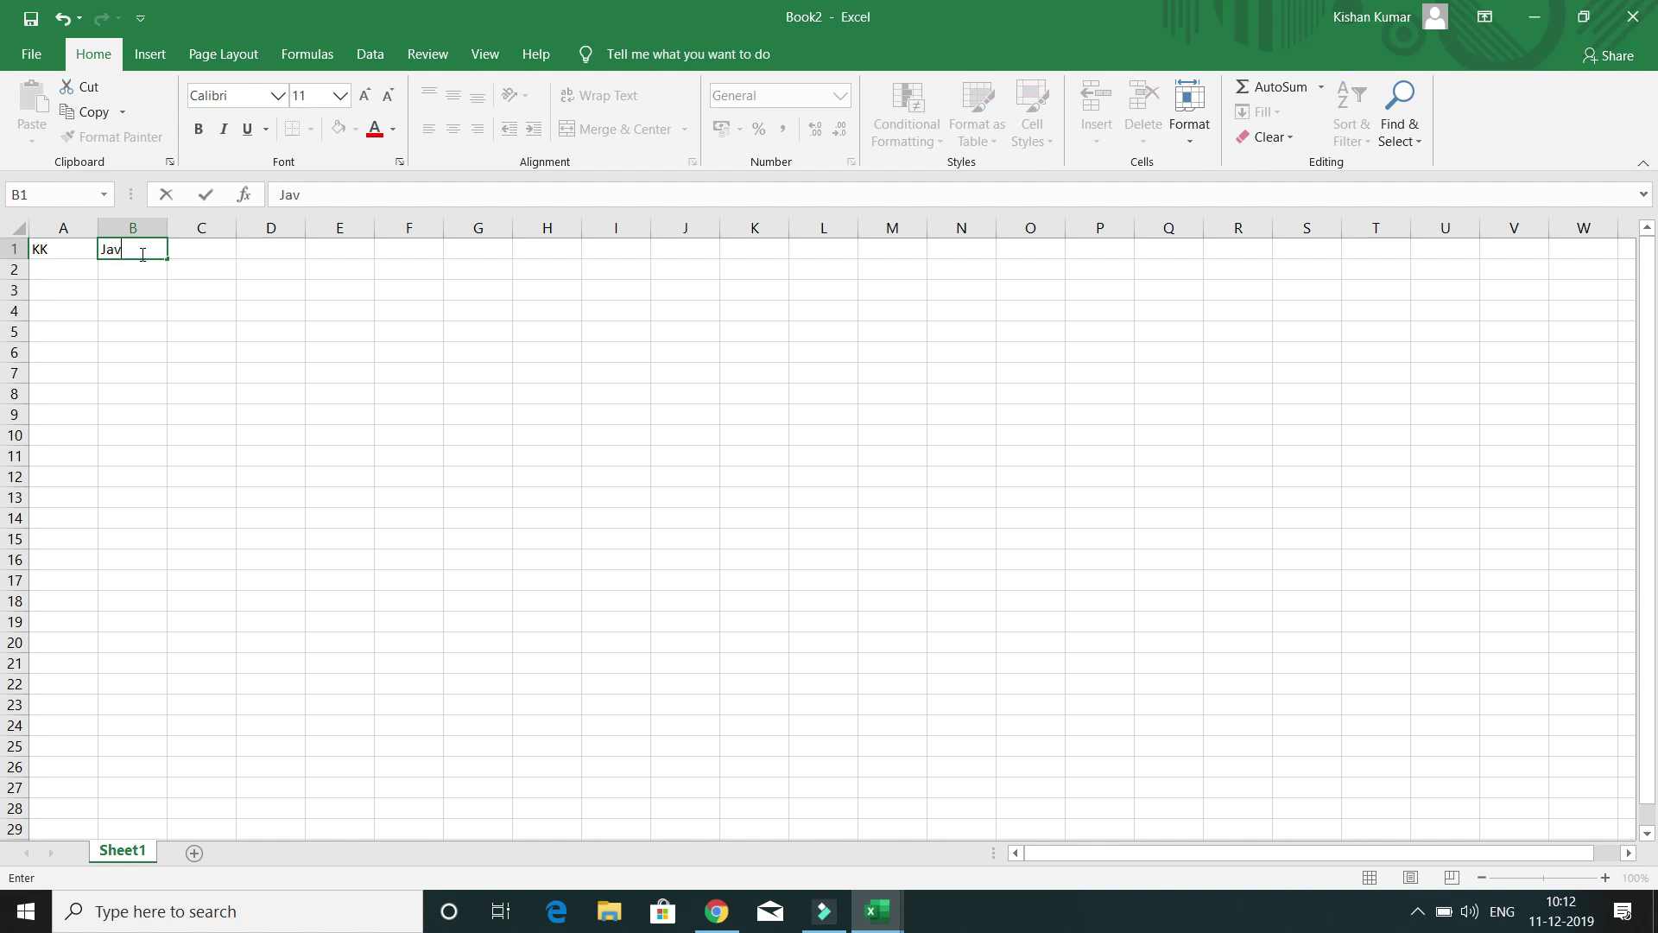
{"action": "type", "text": "a"}
{"action": "left_click", "coordinate": [31, 53]}
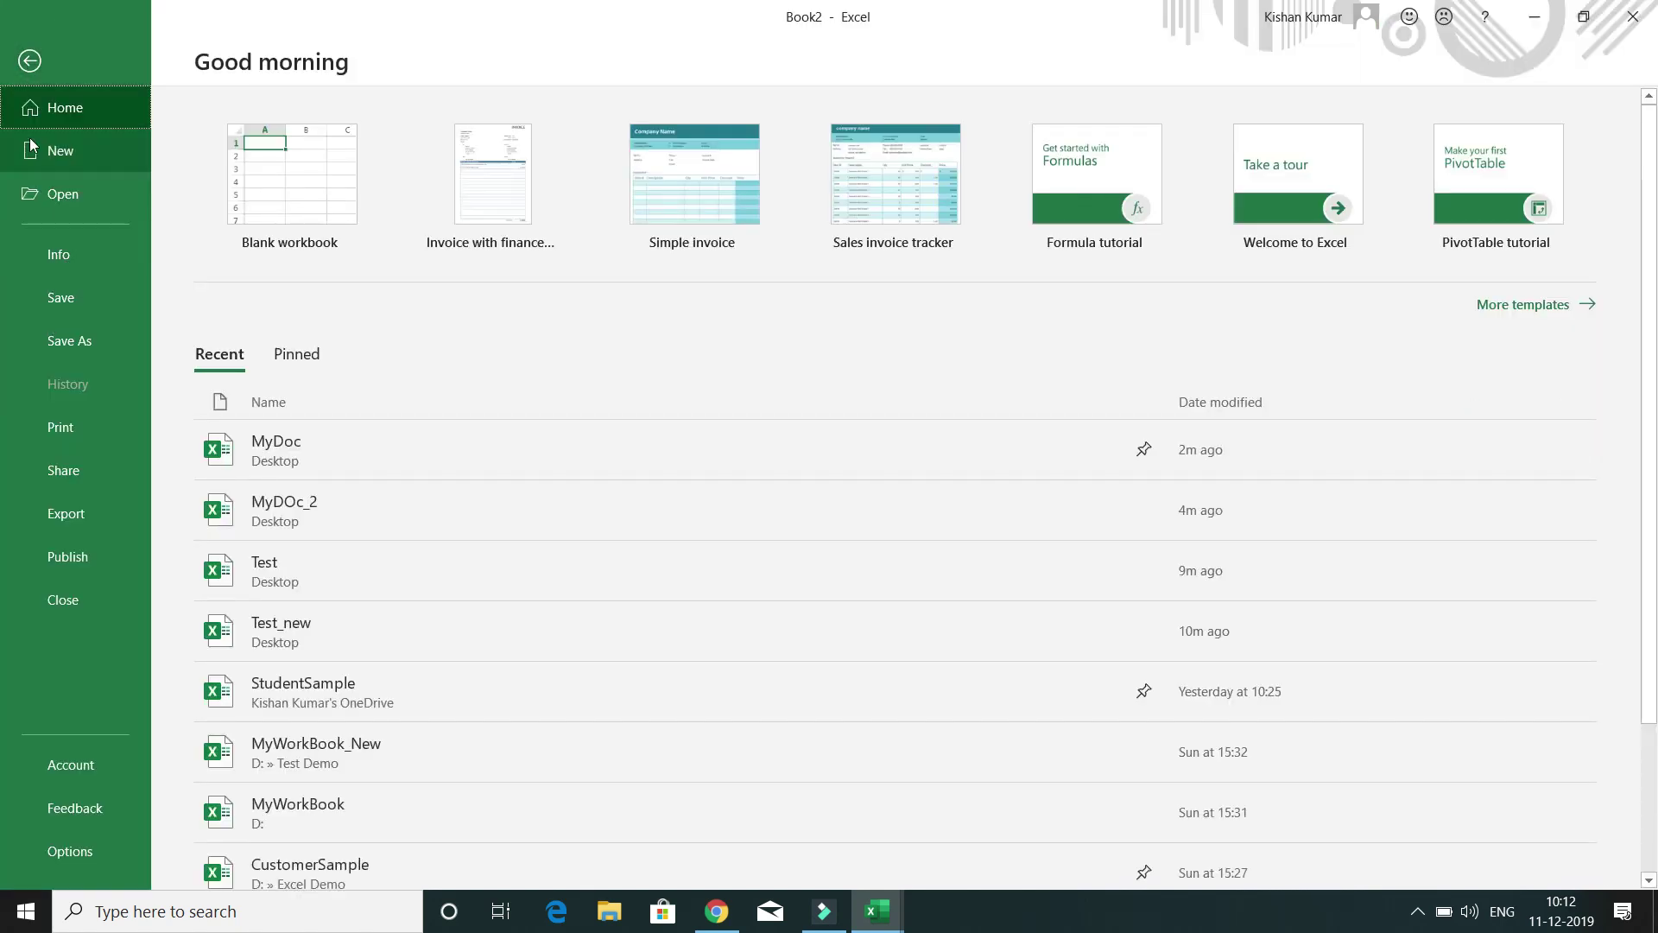
{"action": "left_click", "coordinate": [29, 60]}
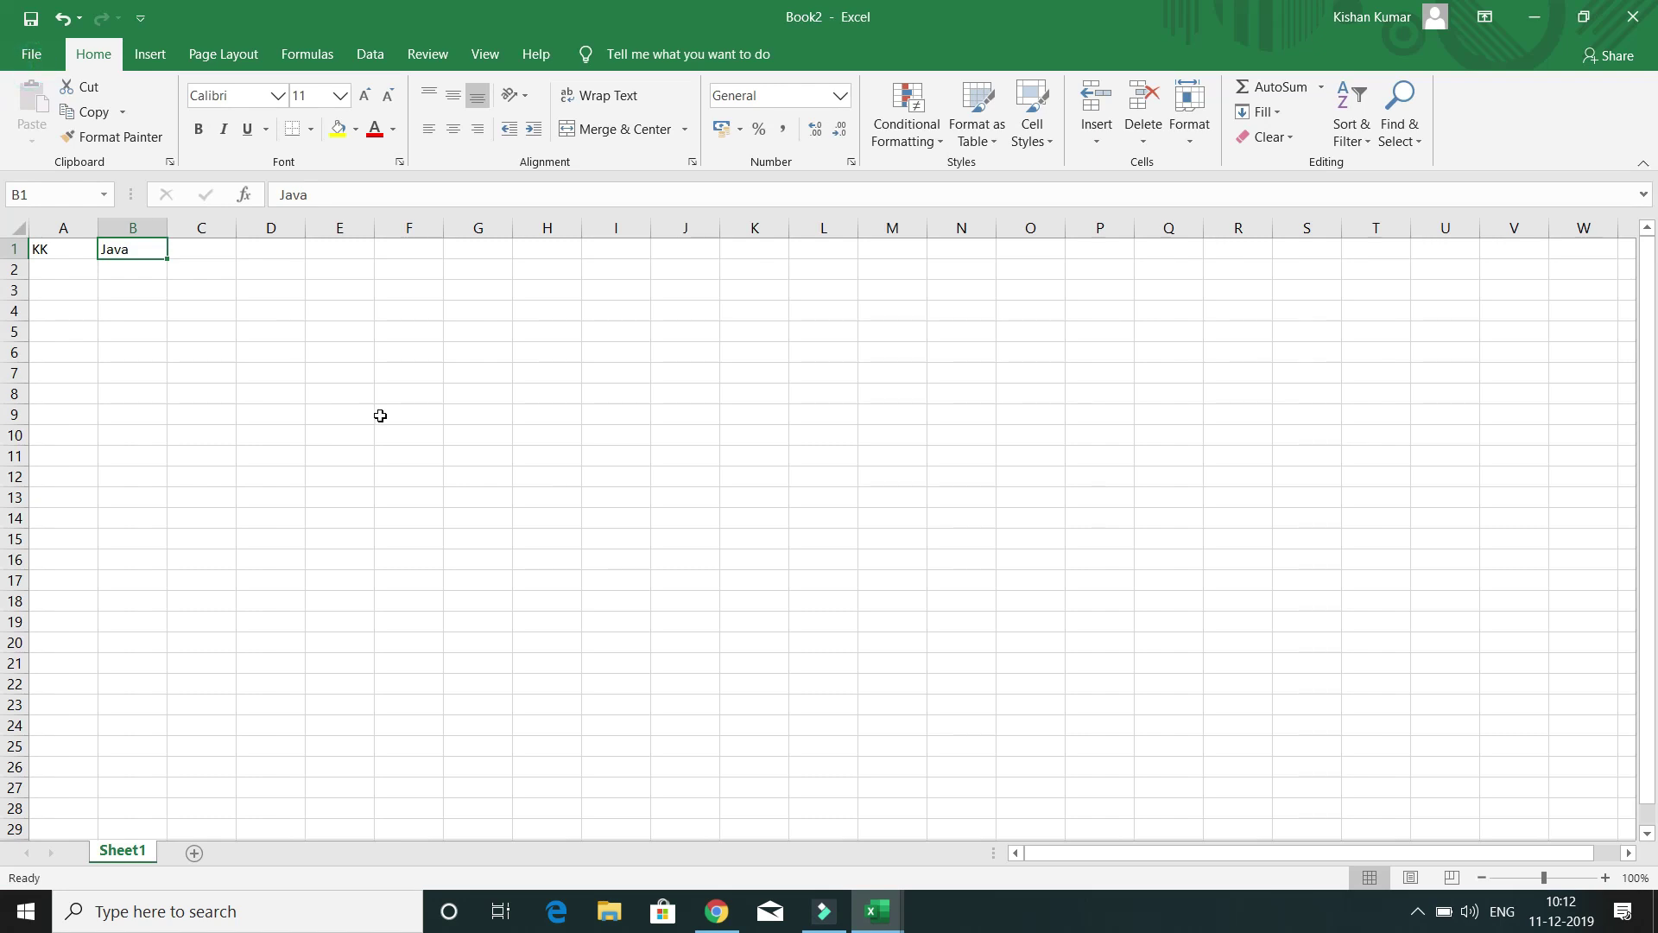
Save the workbook to the Desktop with the name Test
{"action": "key", "text": "ctrl+s"}
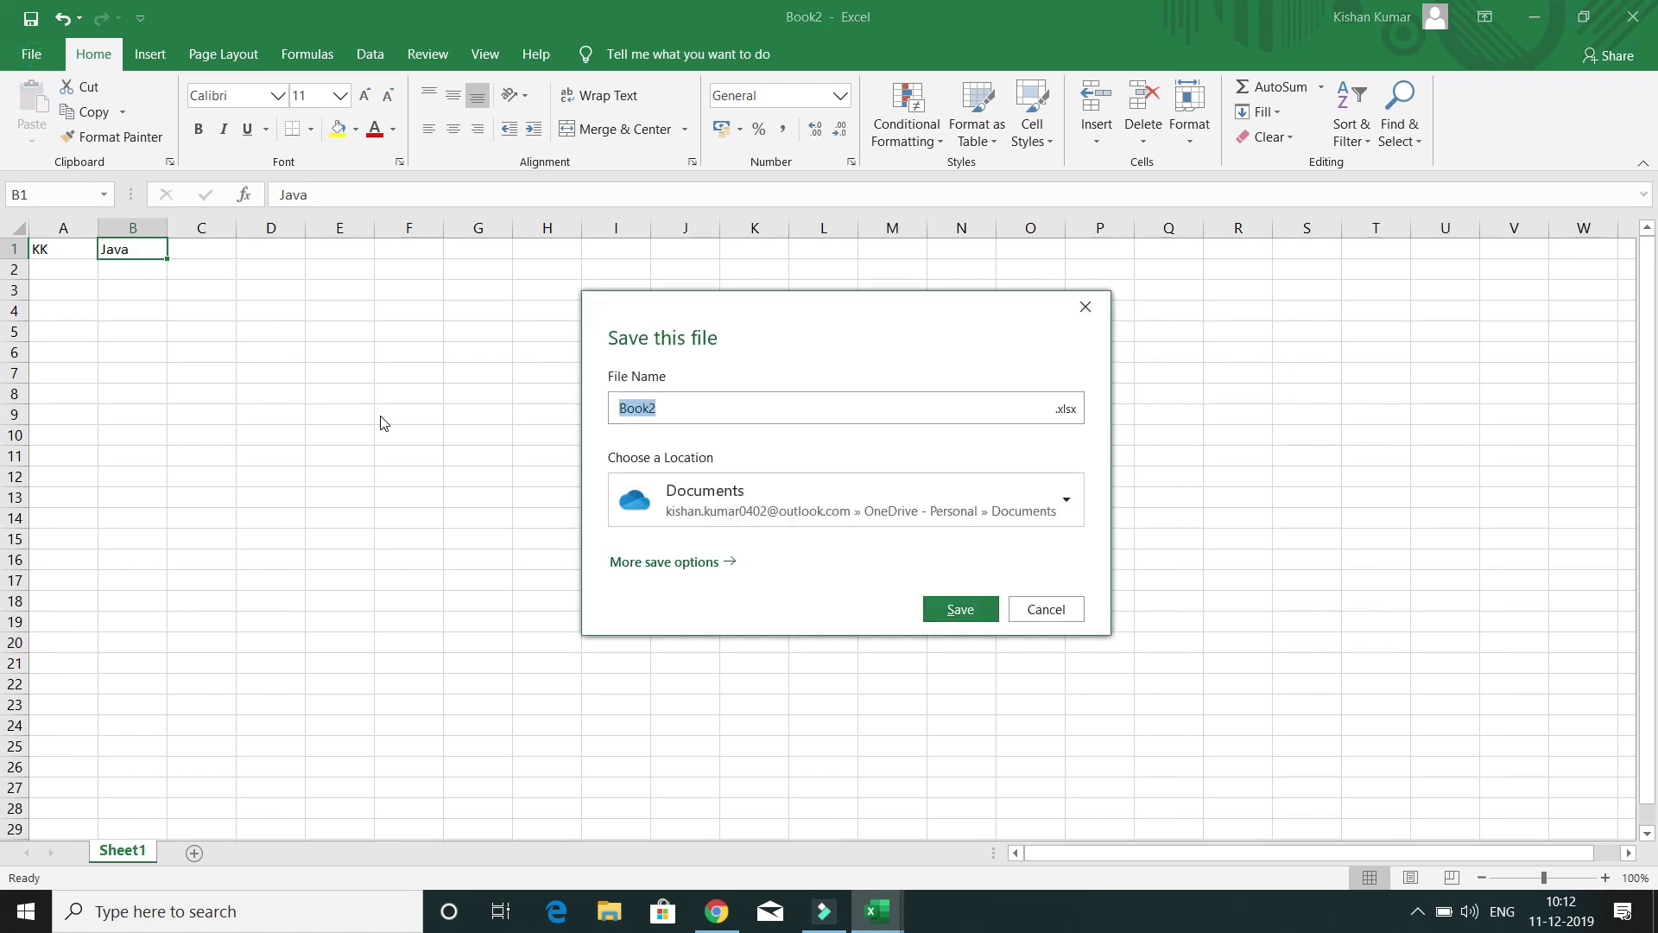
{"action": "left_click", "coordinate": [858, 529]}
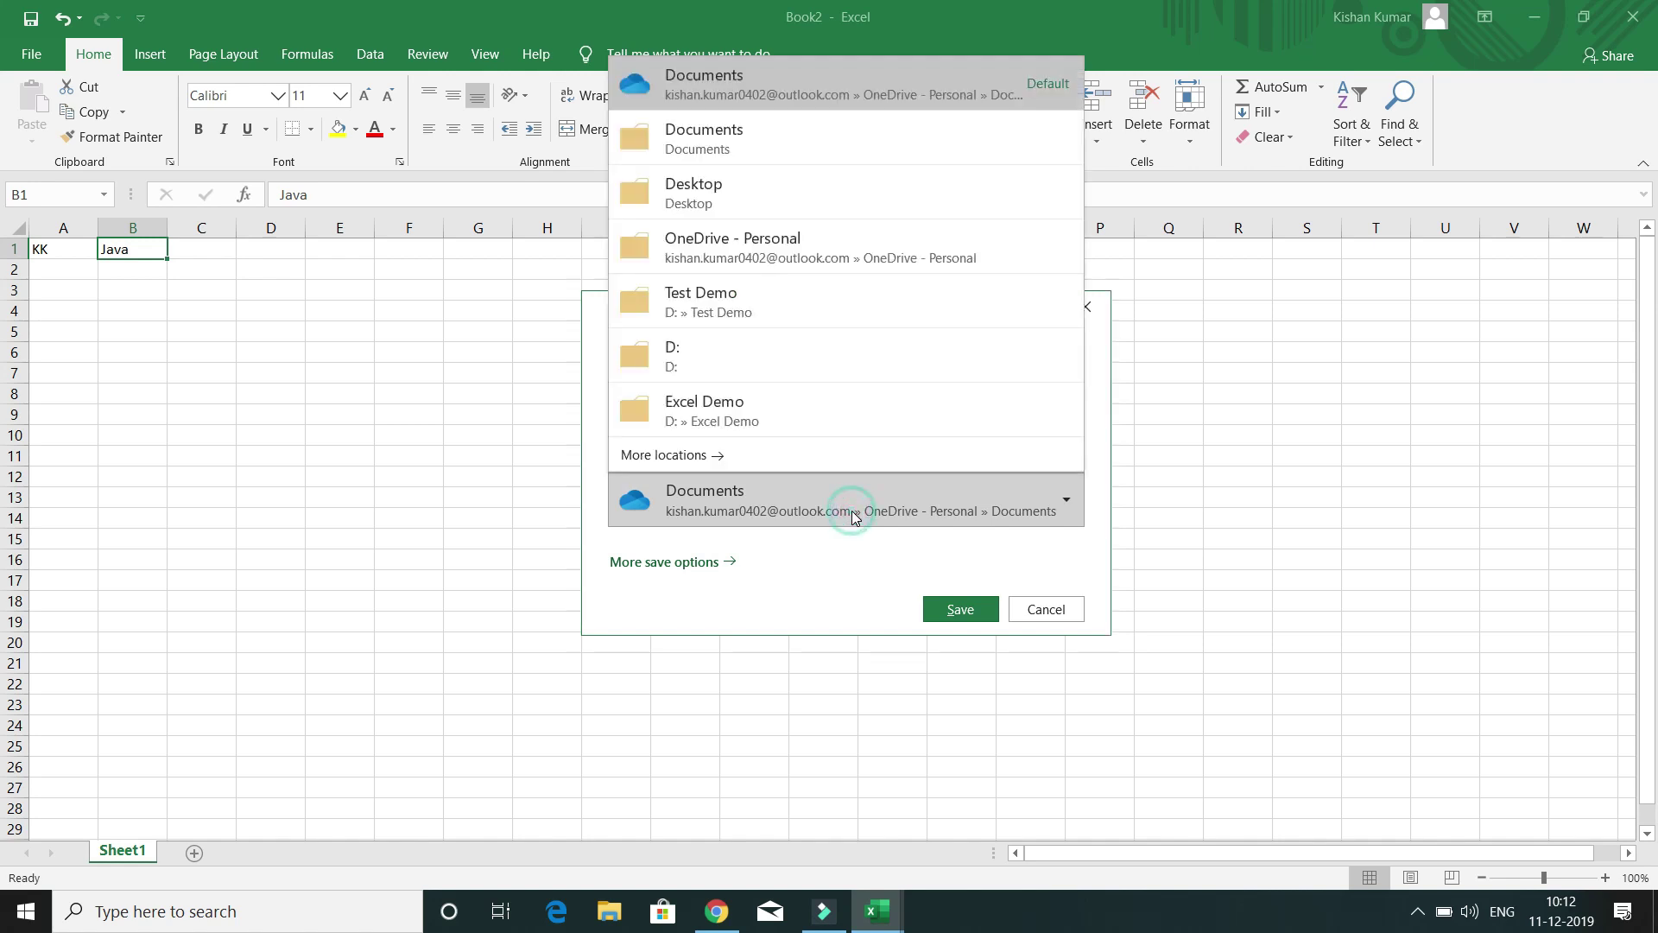
{"action": "left_click", "coordinate": [722, 191]}
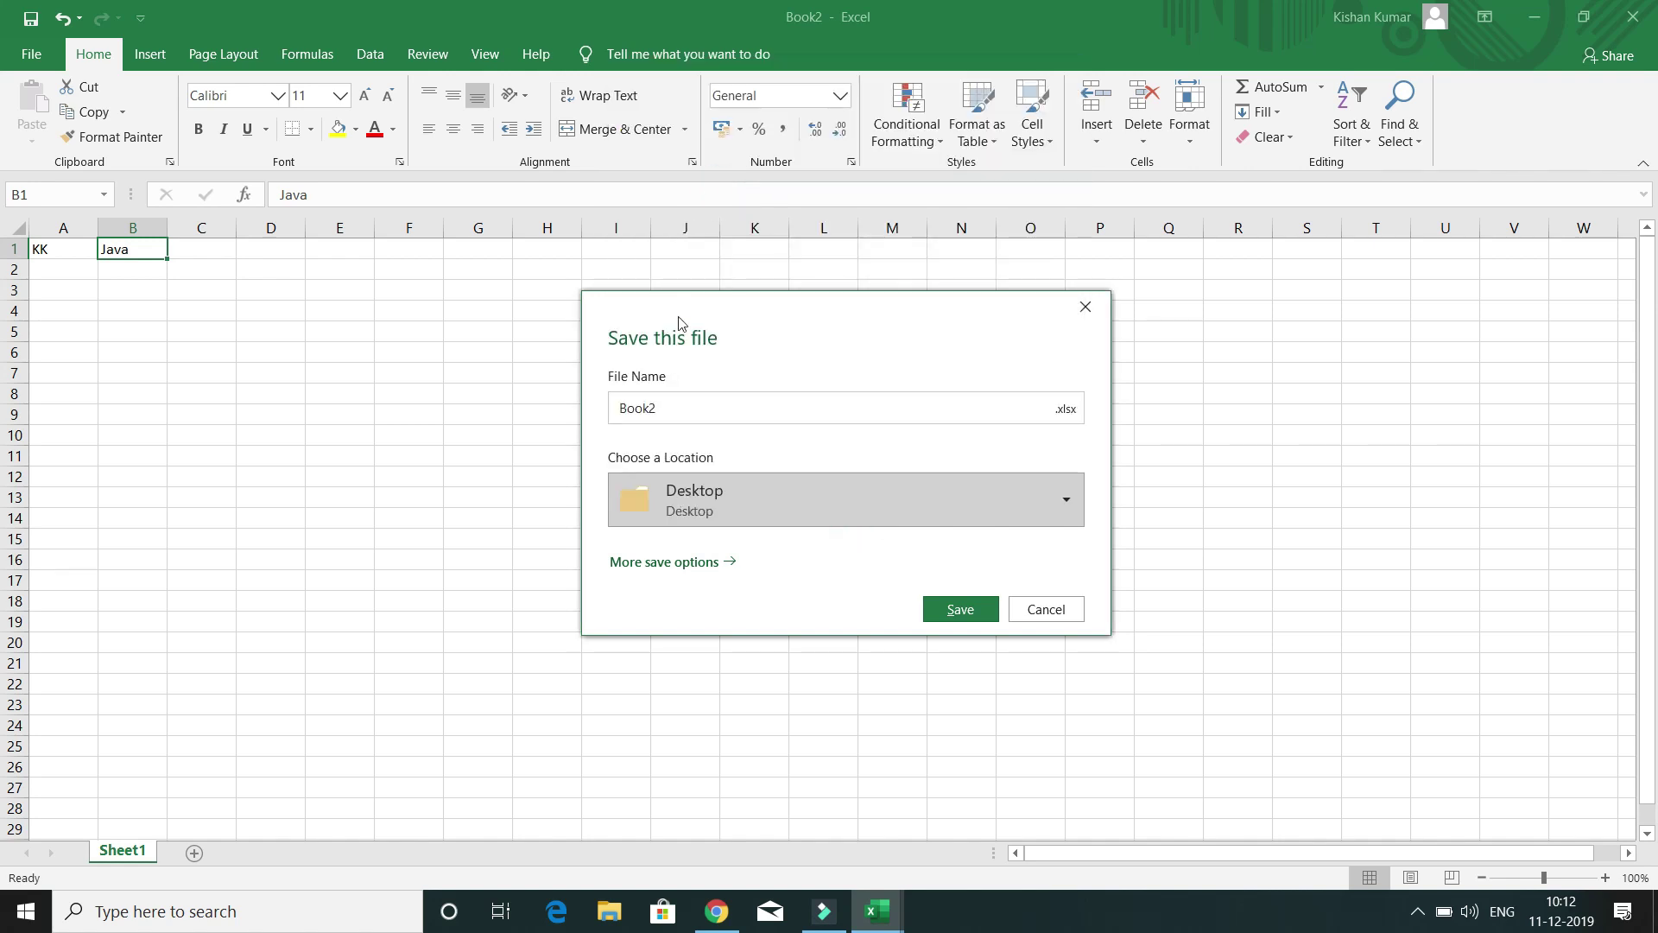
{"action": "left_click", "coordinate": [685, 406]}
{"action": "type", "text": "Test"}
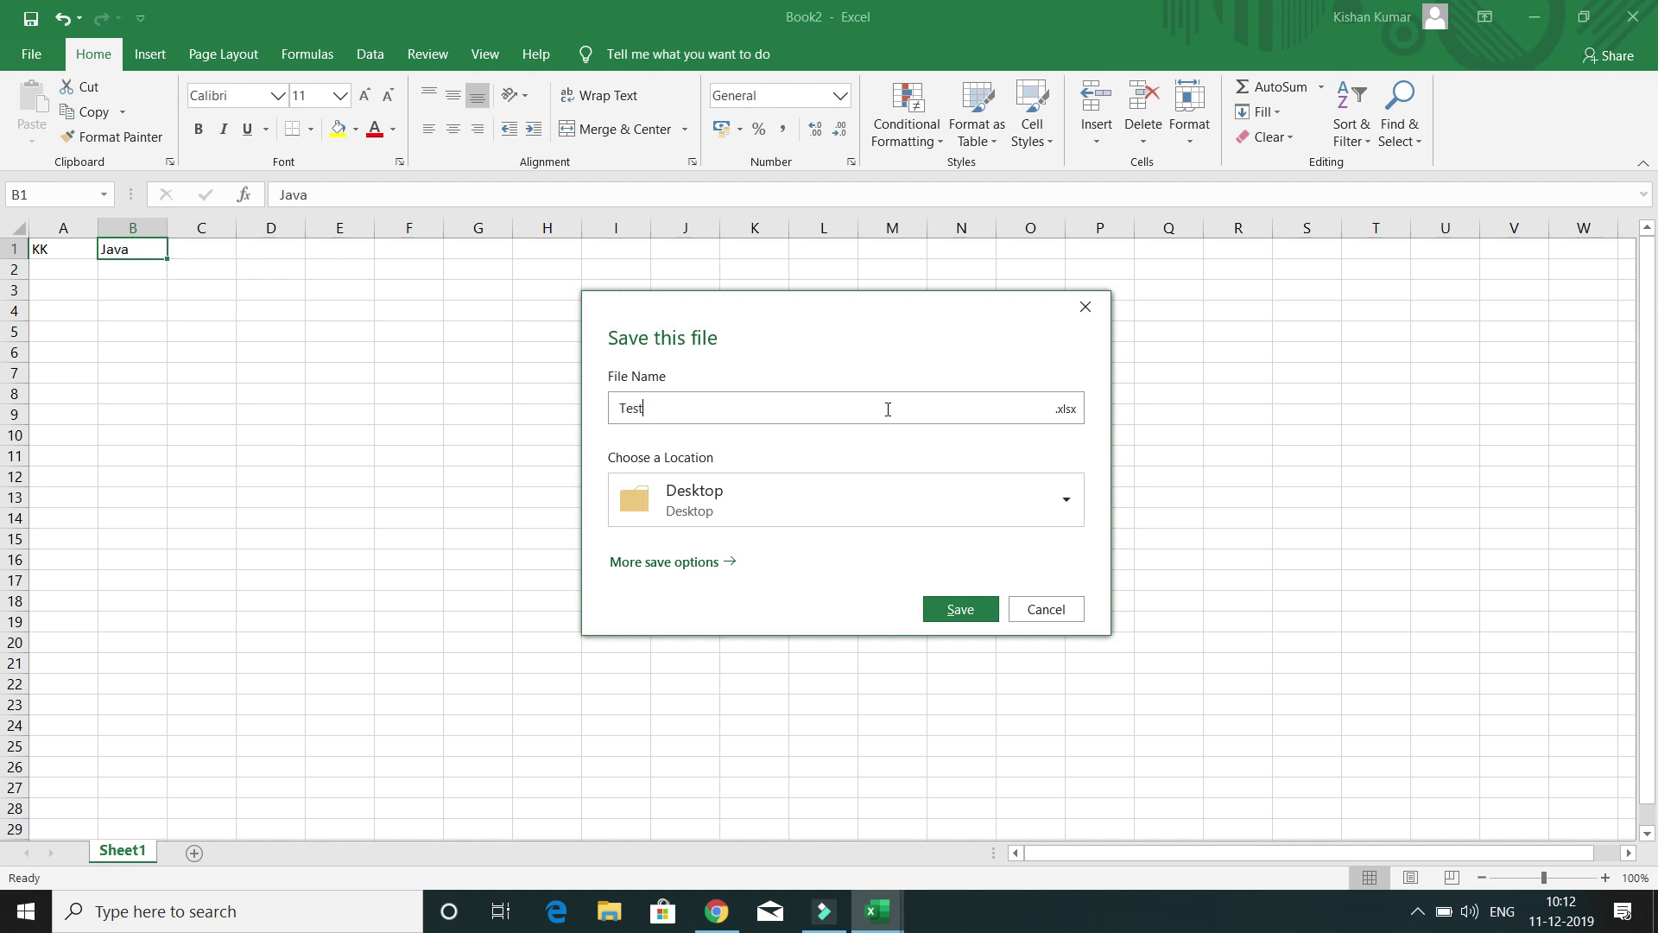
{"action": "left_click", "coordinate": [962, 612]}
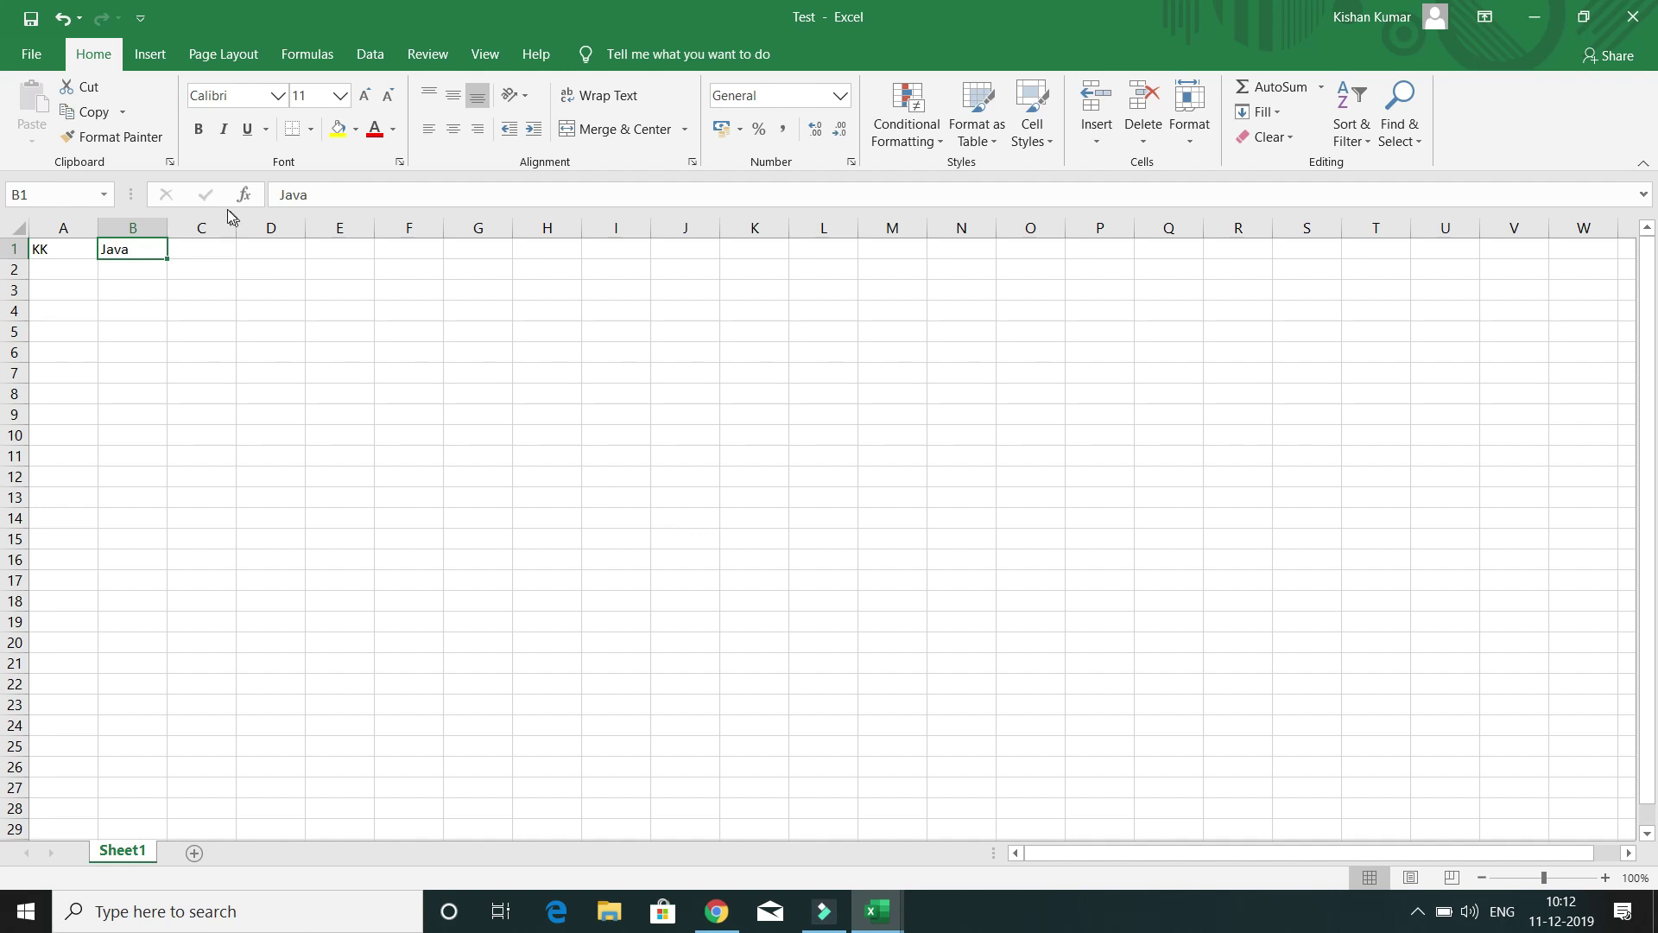
Type Tutorials into cell C1 and select the range B1:E2
{"action": "left_click", "coordinate": [31, 55]}
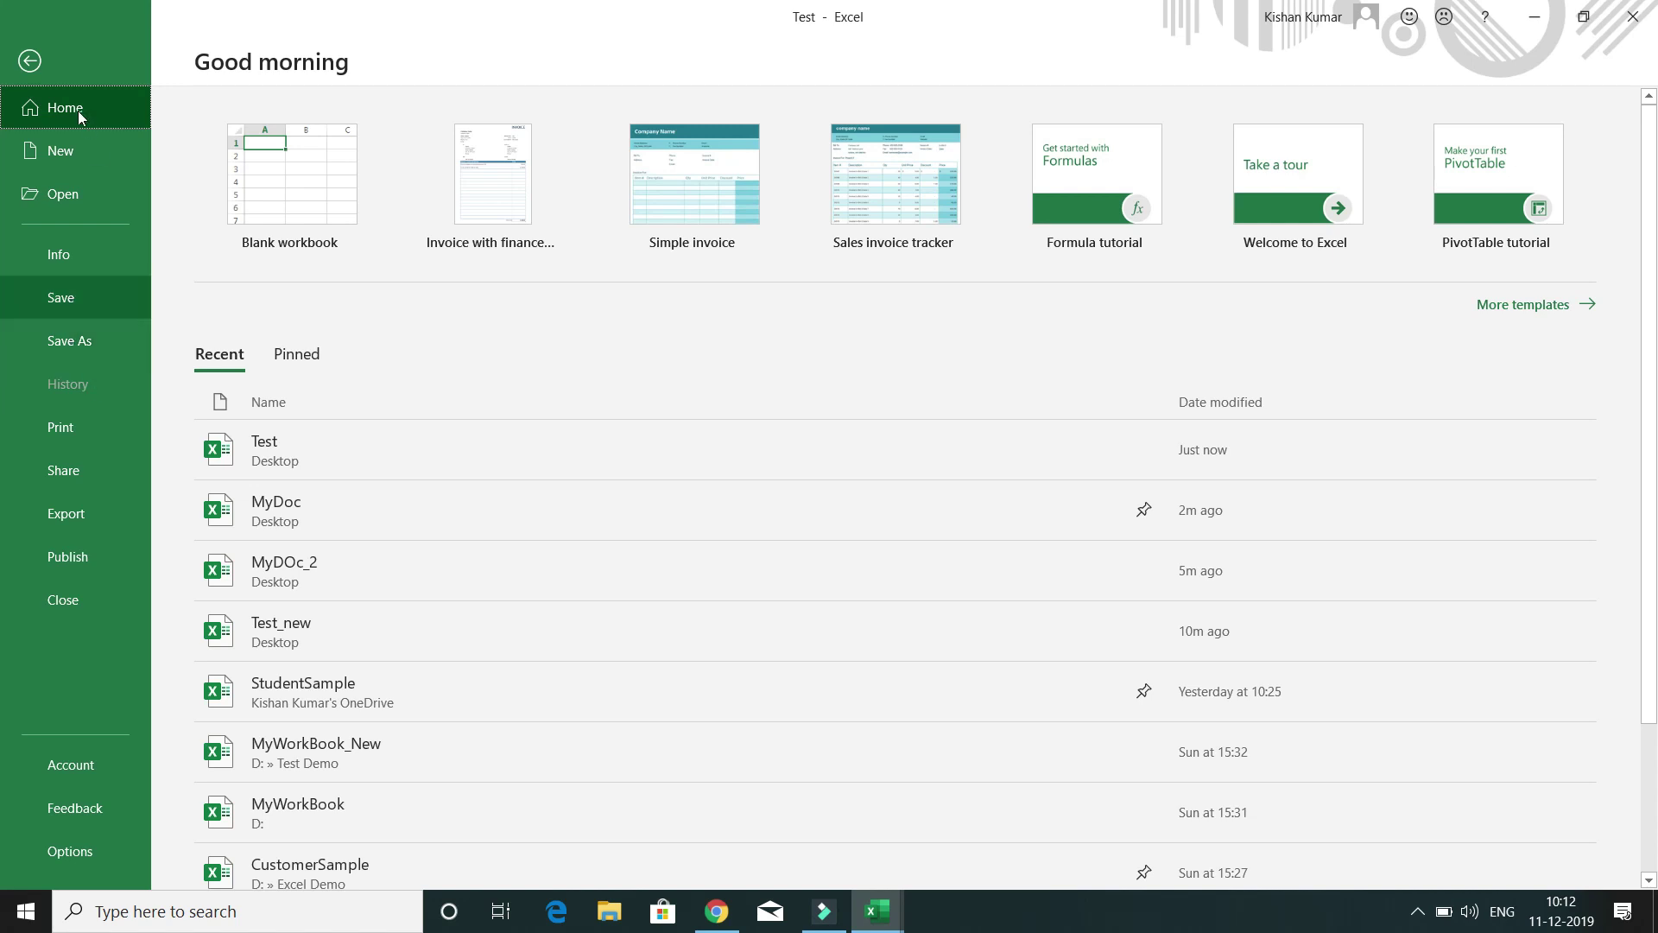
{"action": "left_click", "coordinate": [29, 61]}
{"action": "double_click", "coordinate": [197, 251]}
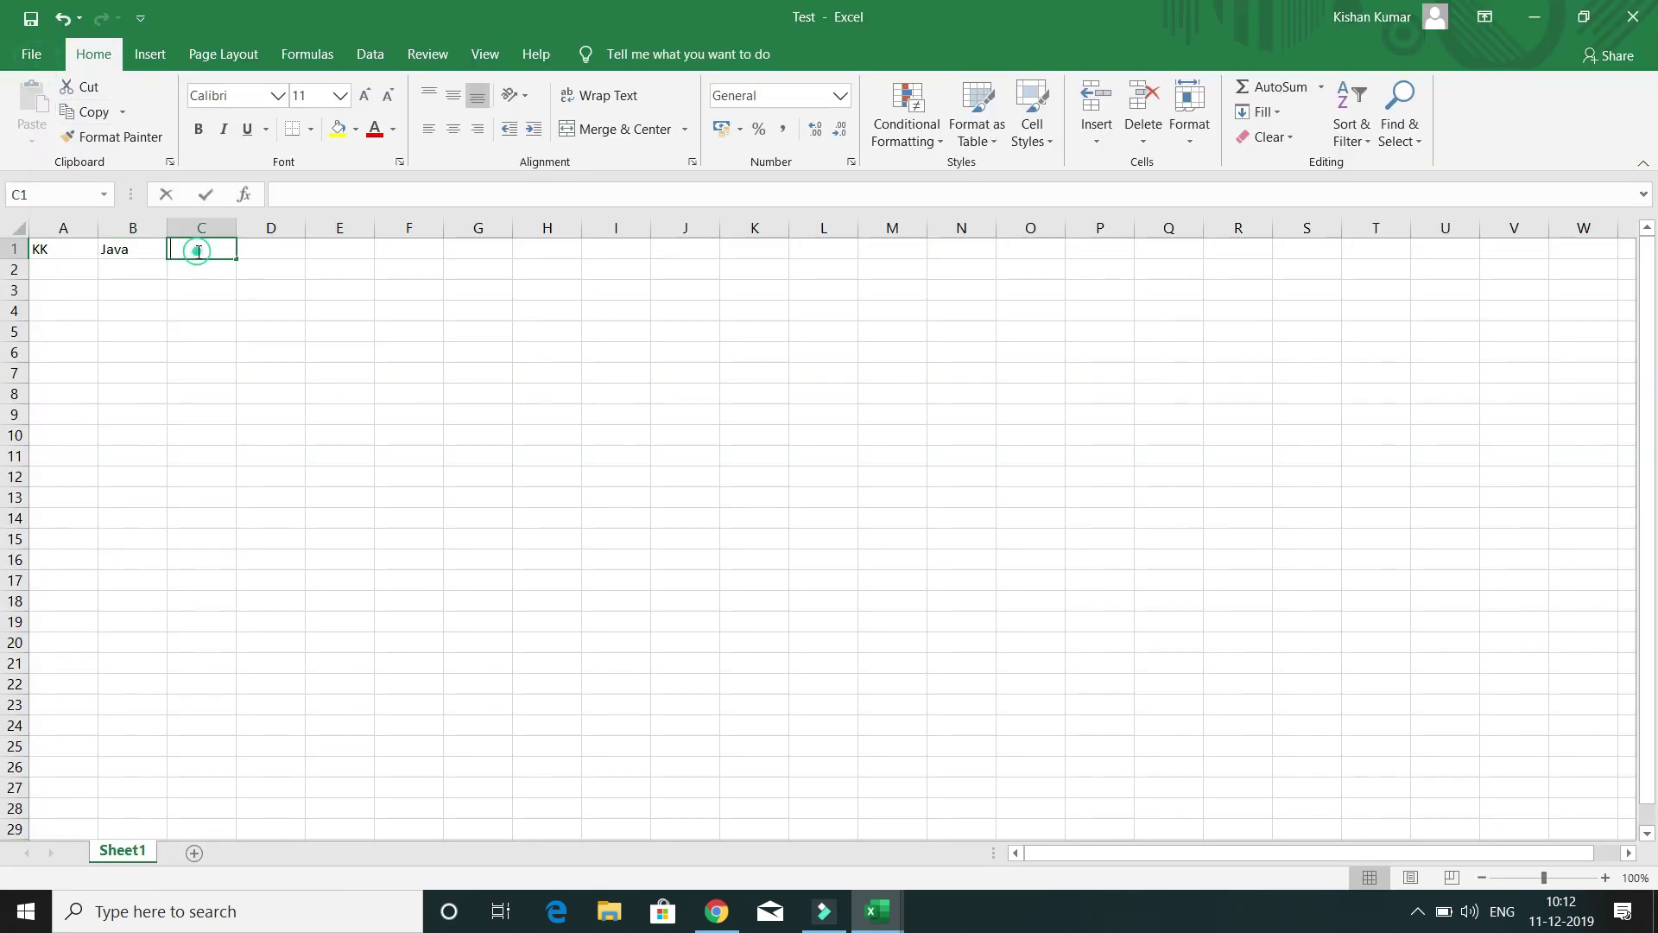
{"action": "type", "text": "Tut"}
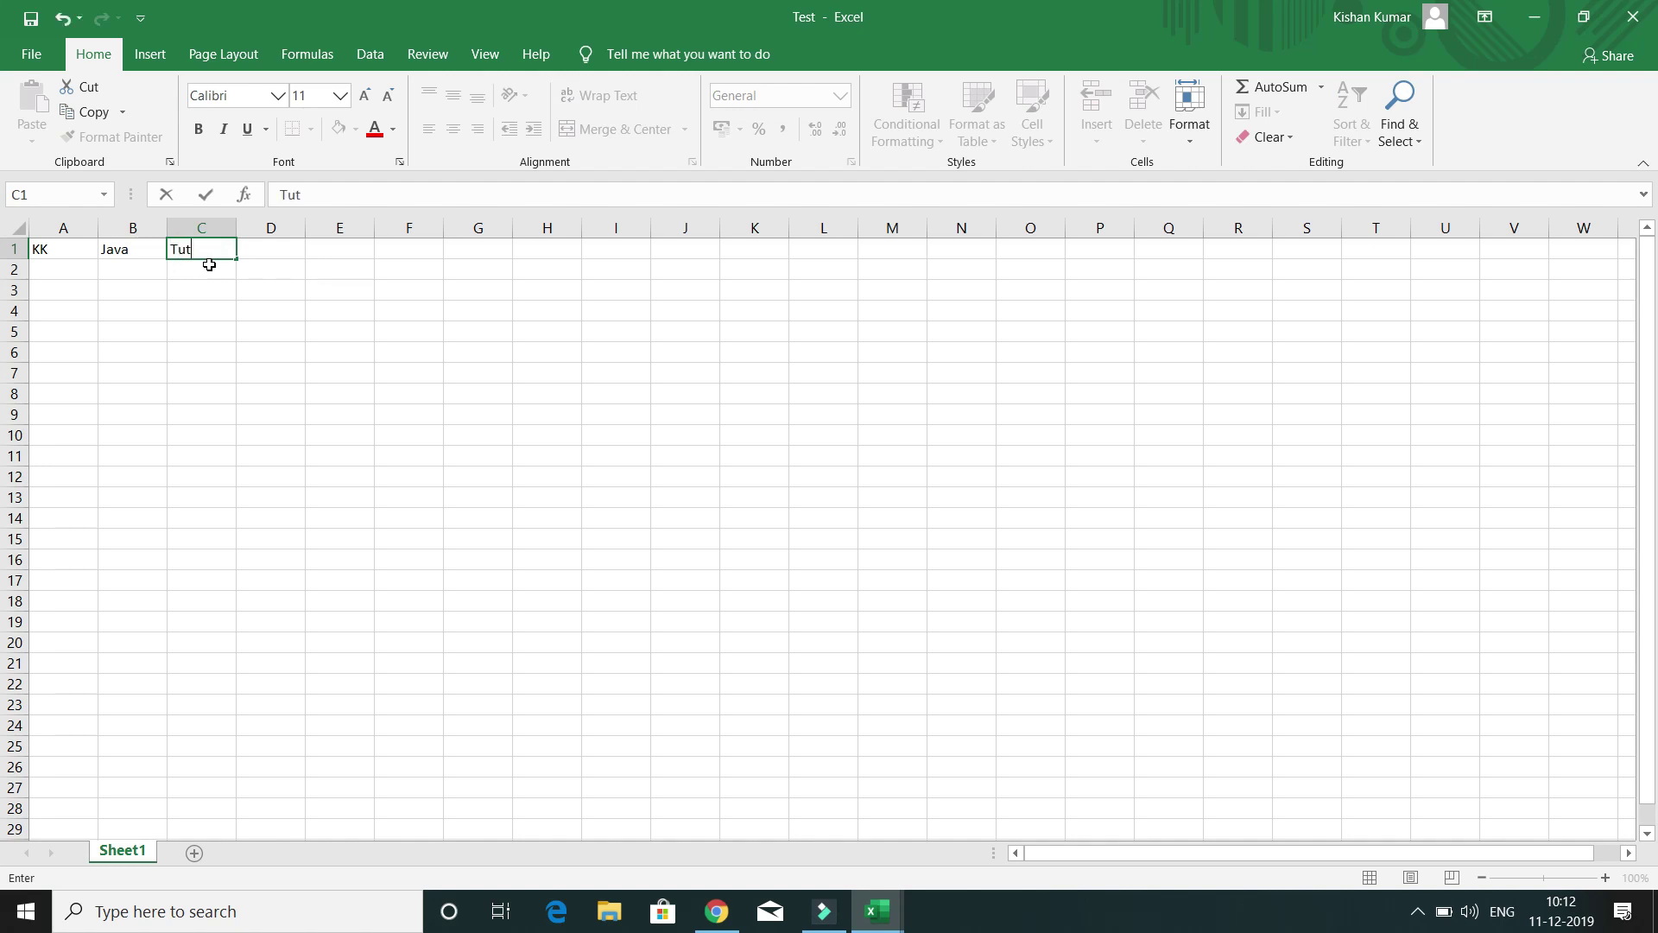
{"action": "type", "text": "orials"}
{"action": "left_click", "coordinate": [128, 250]}
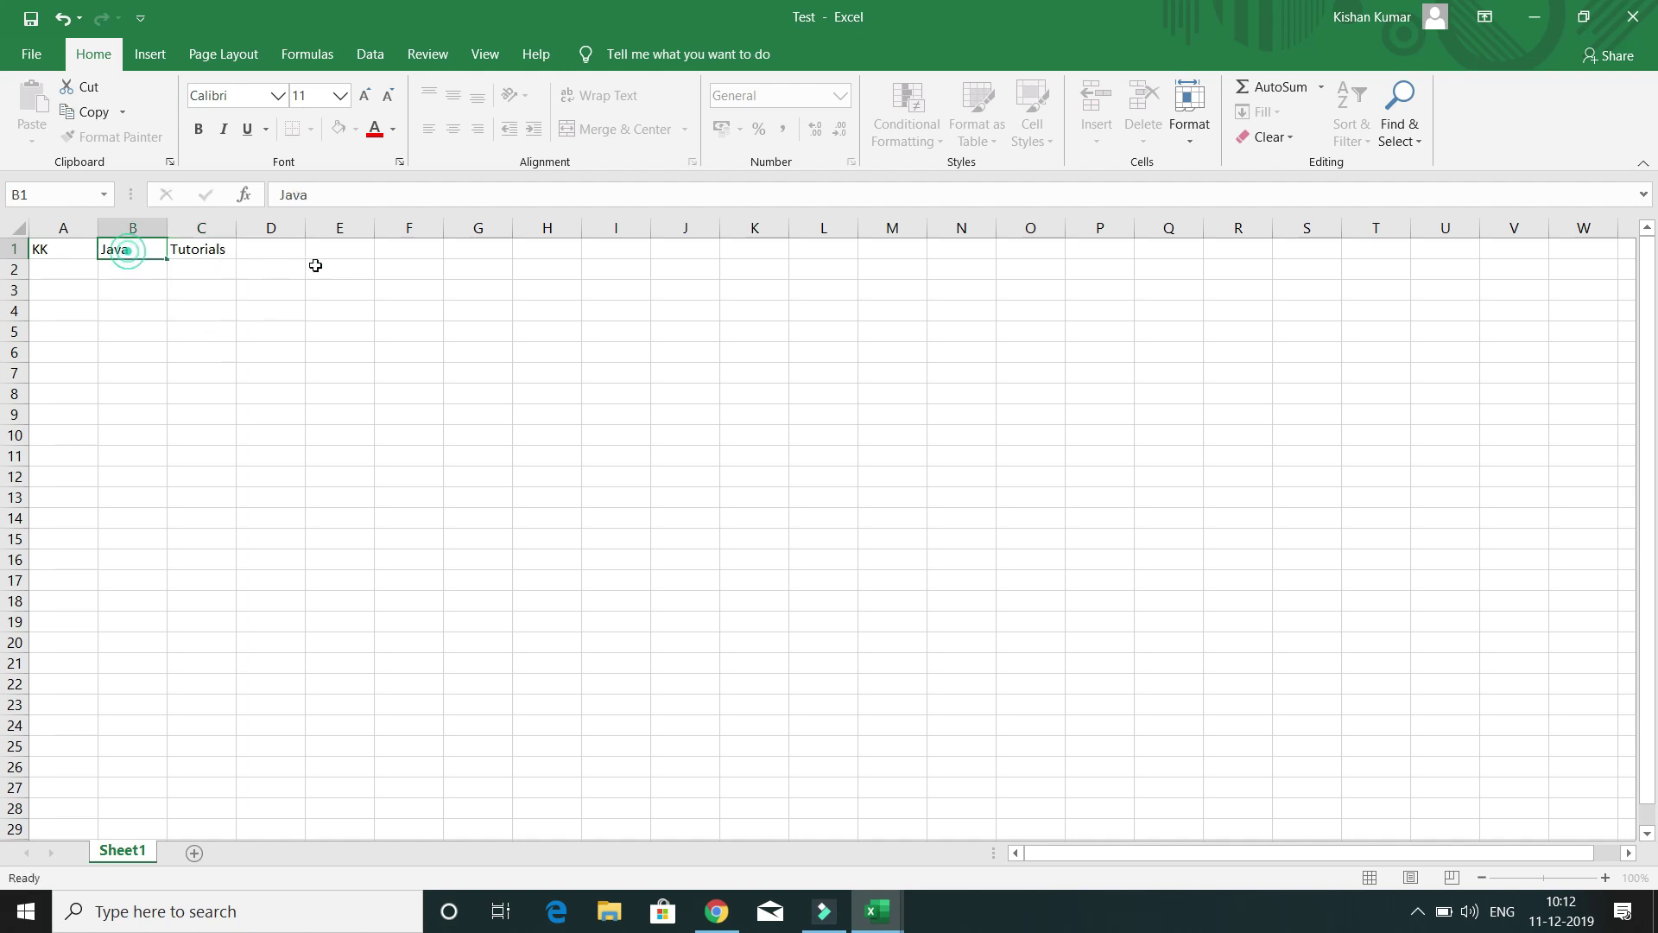
{"action": "left_click", "coordinate": [315, 266], "text": "shift"}
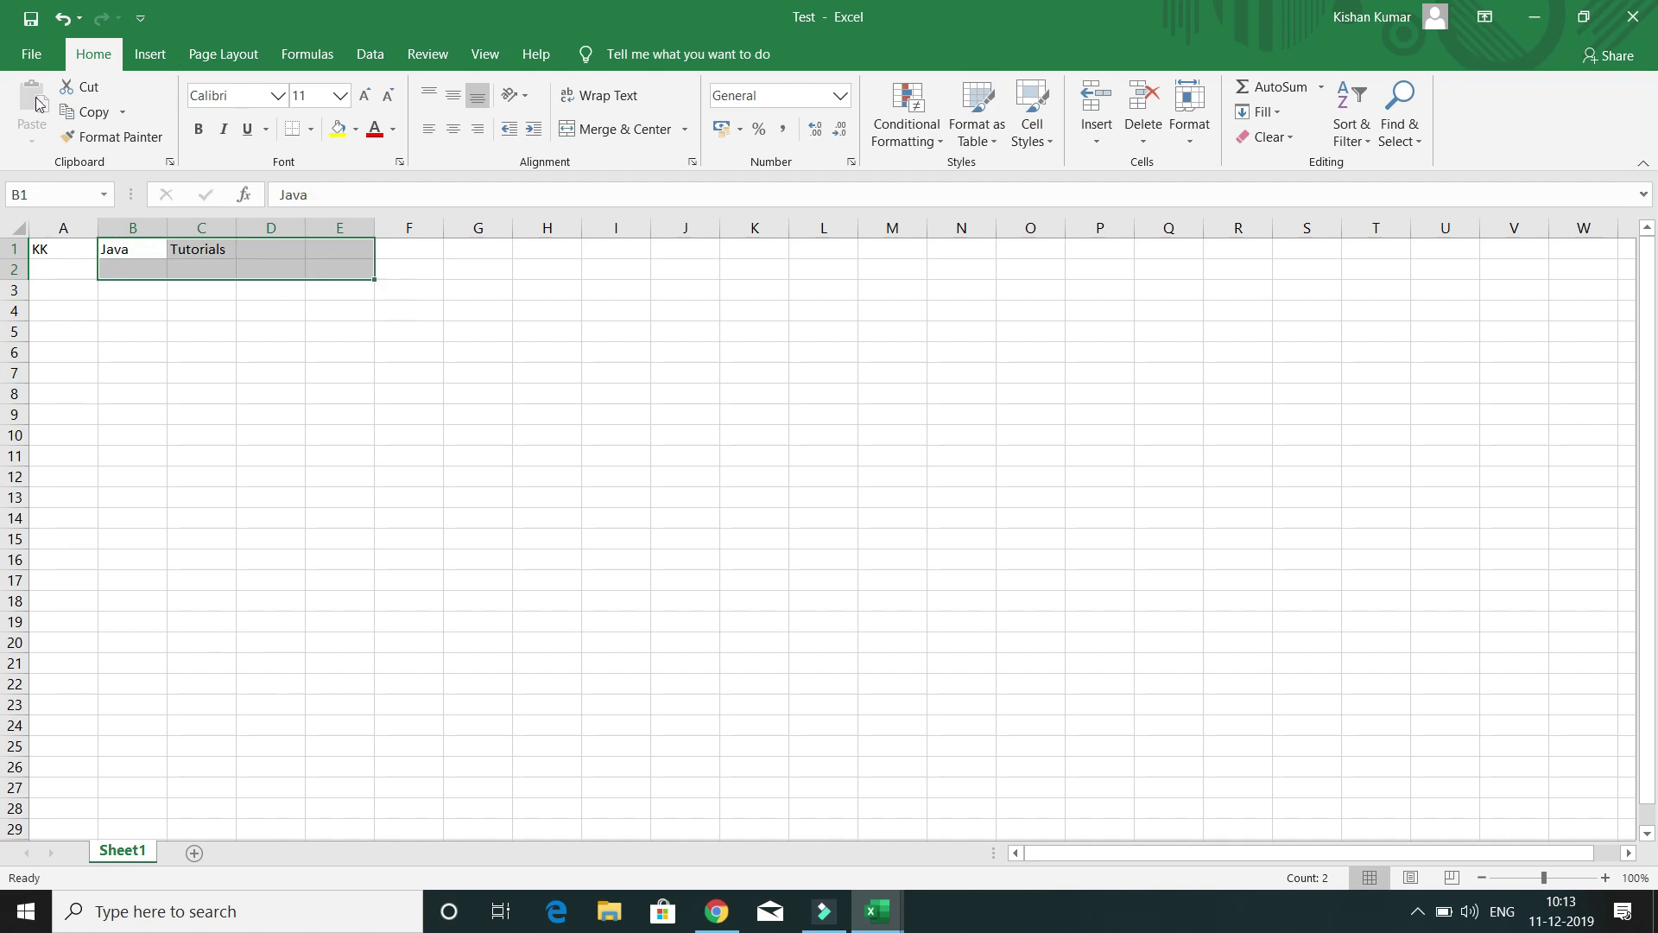
Save a Desktop copy of the workbook named Test_new
{"action": "left_click", "coordinate": [33, 55]}
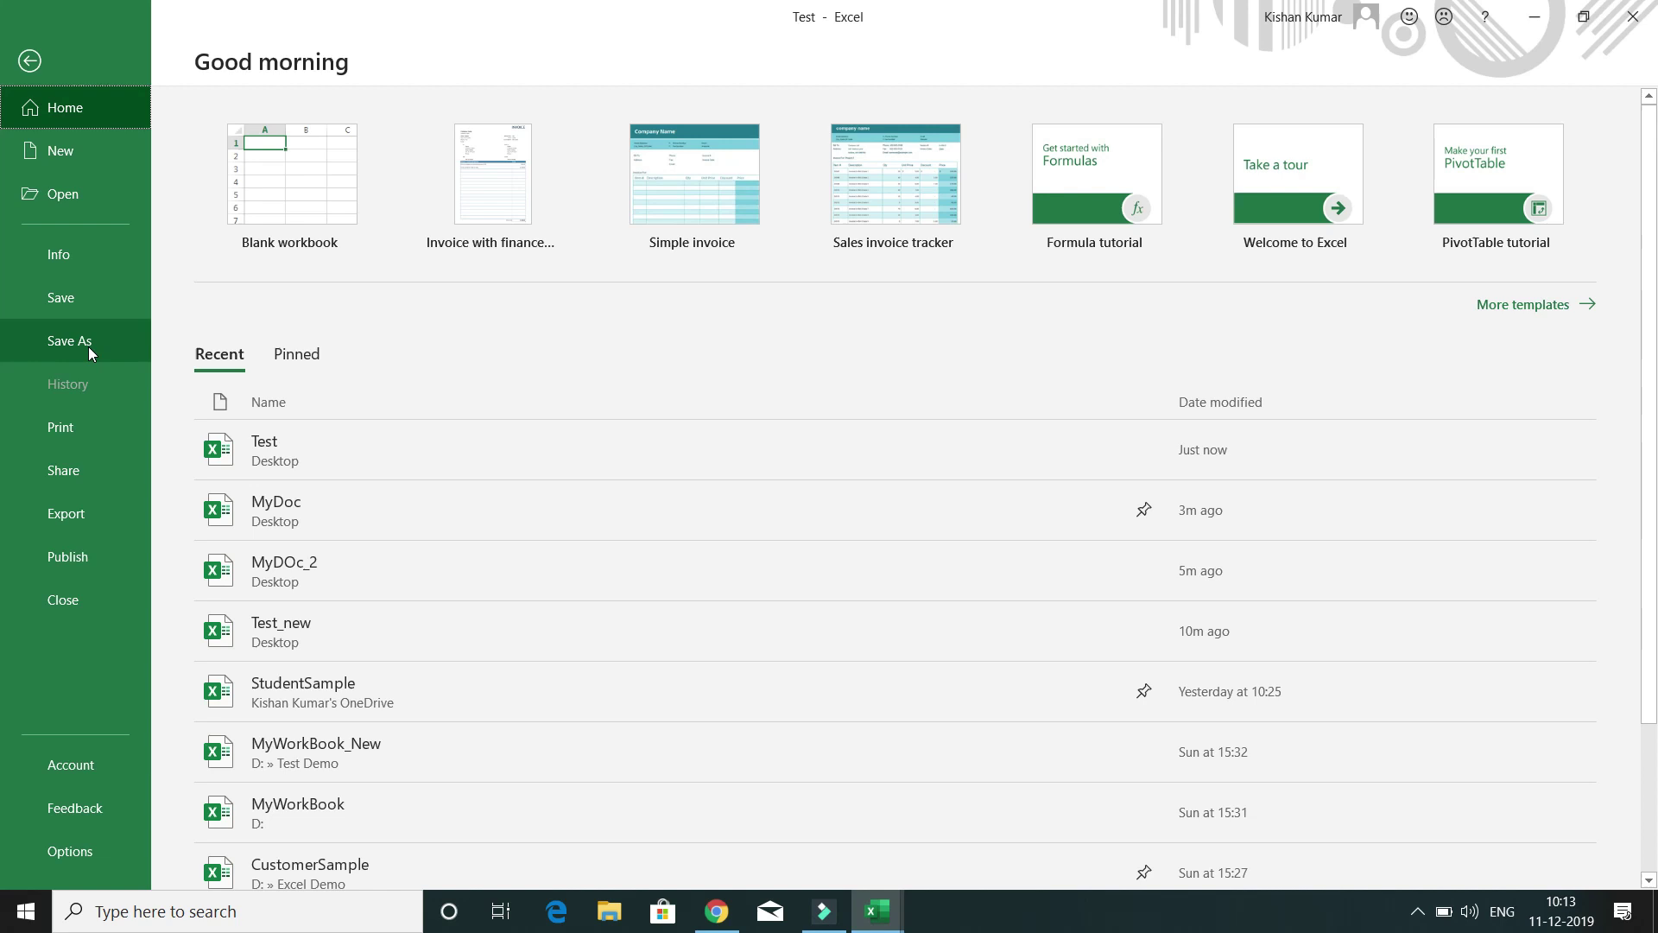
{"action": "left_click", "coordinate": [29, 61]}
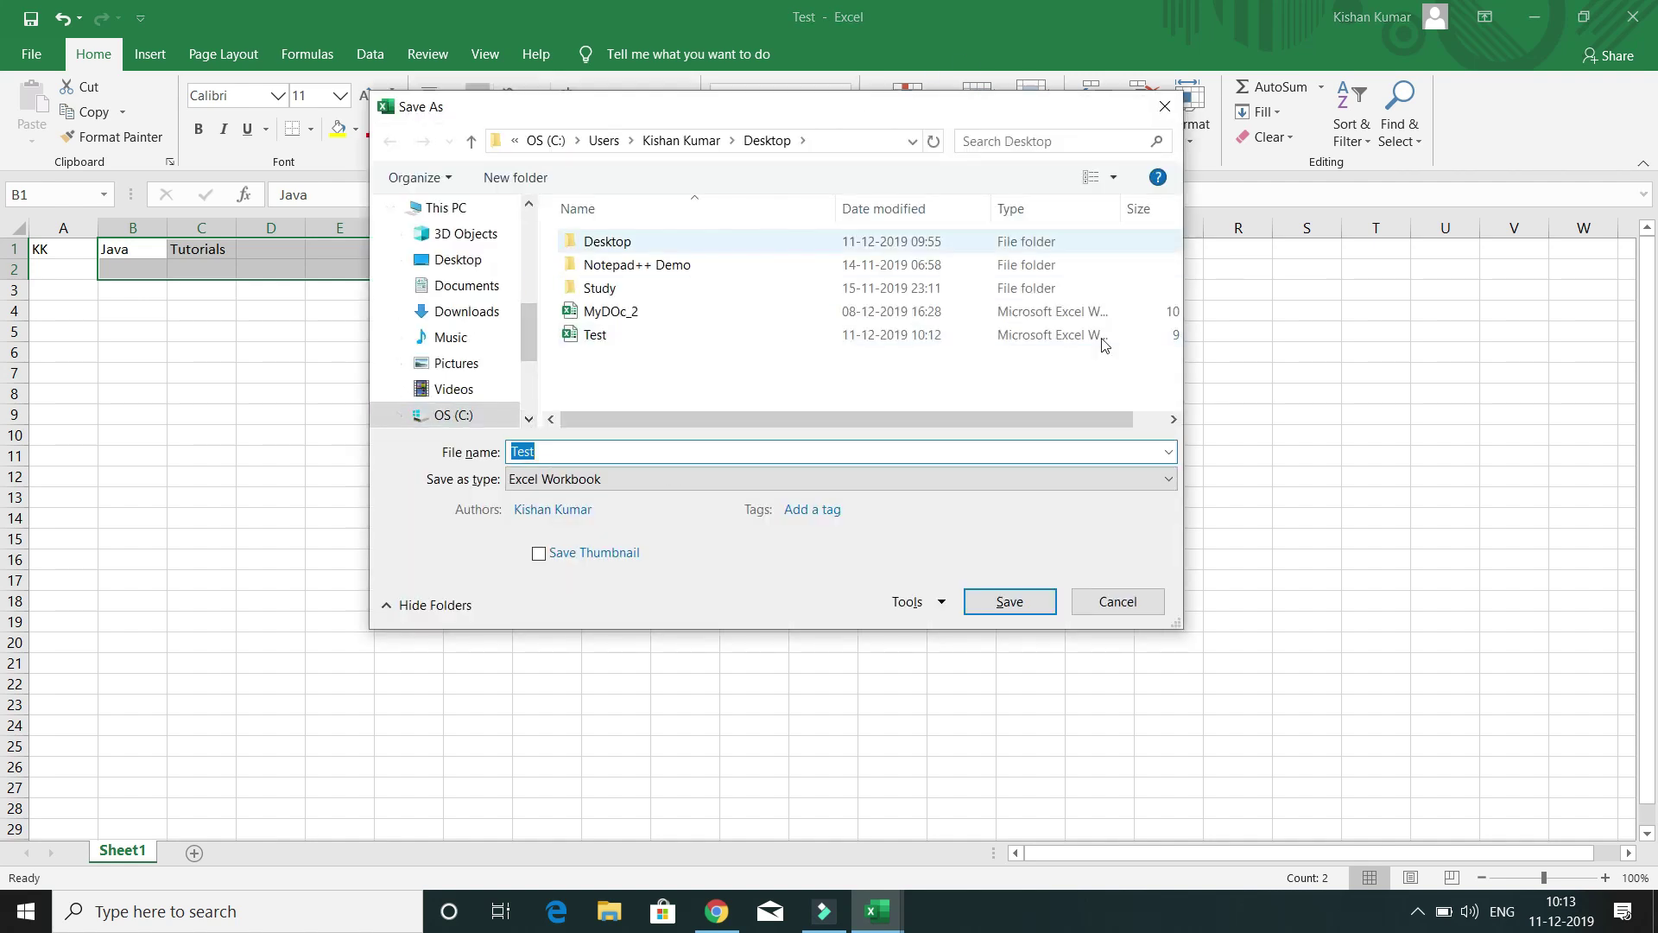
{"action": "left_click", "coordinate": [593, 455]}
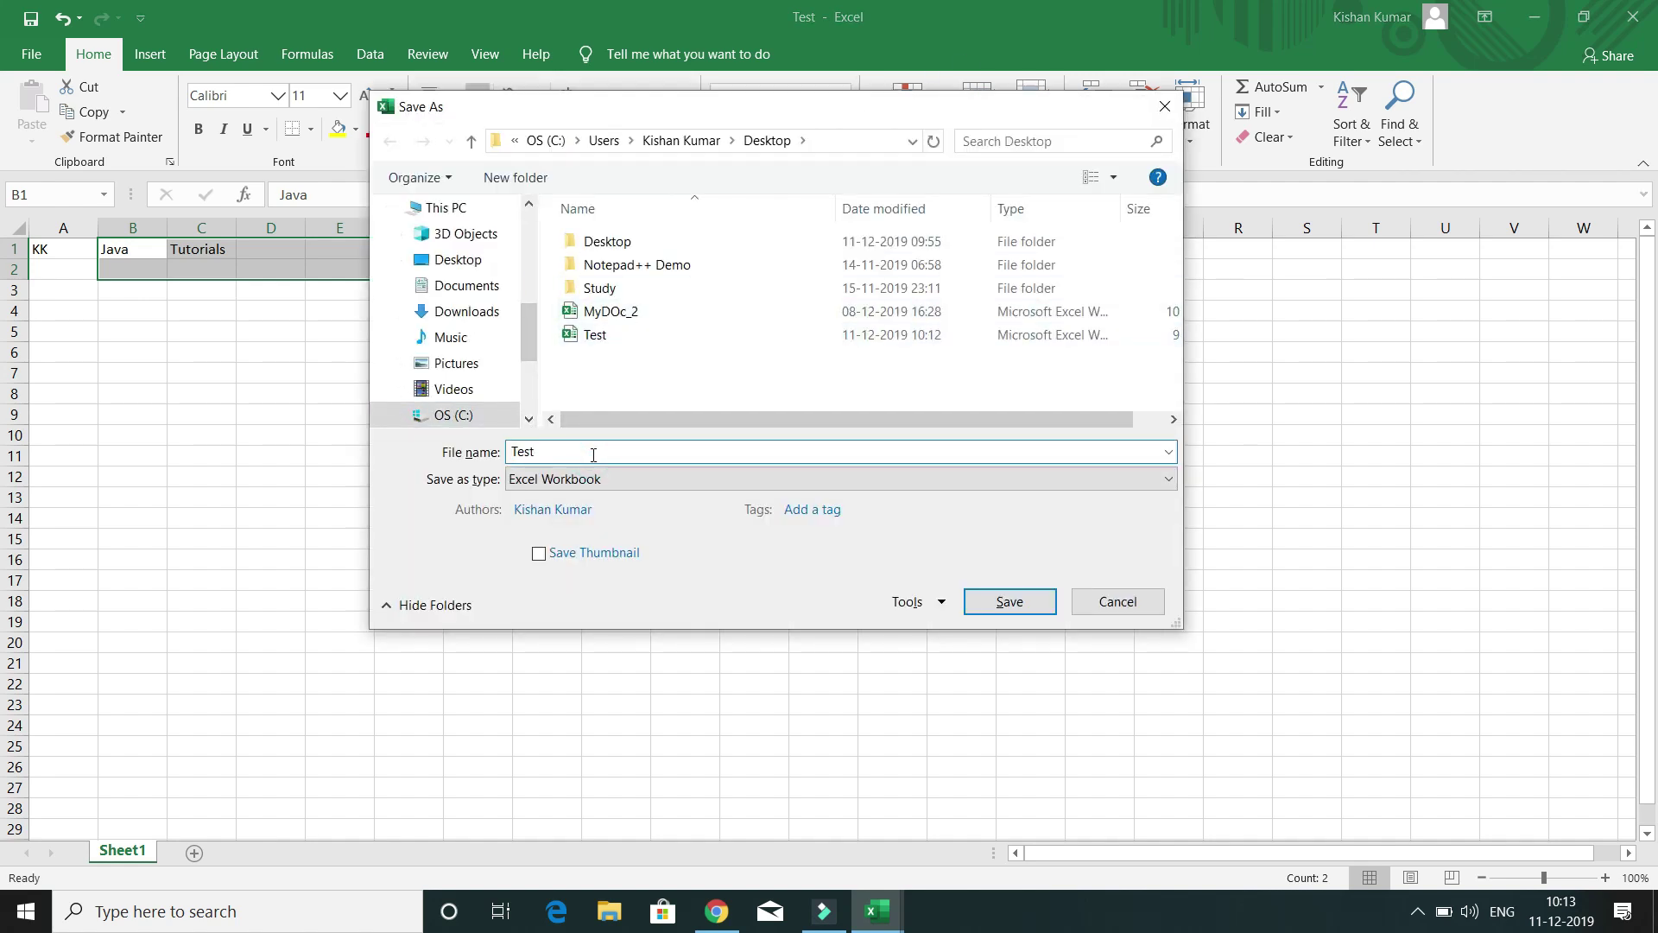
{"action": "type", "text": "_new"}
{"action": "left_click", "coordinate": [1002, 601]}
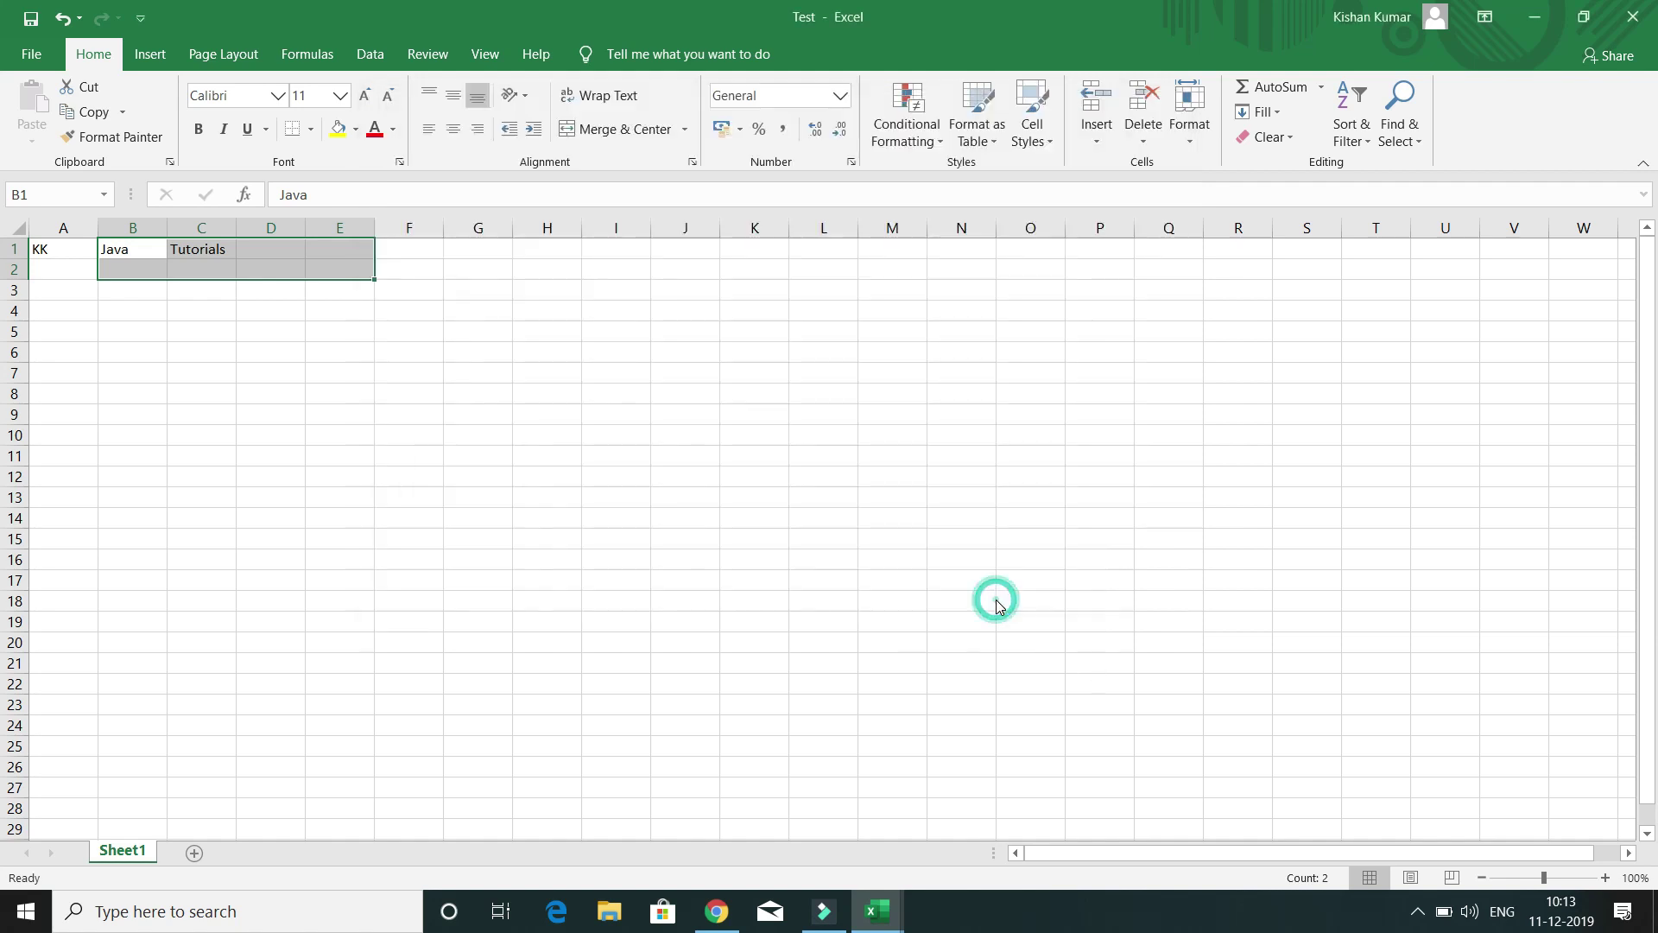
Reopen Test from the Desktop, confirm cell C1 is empty, and close it
{"action": "left_click", "coordinate": [1619, 26]}
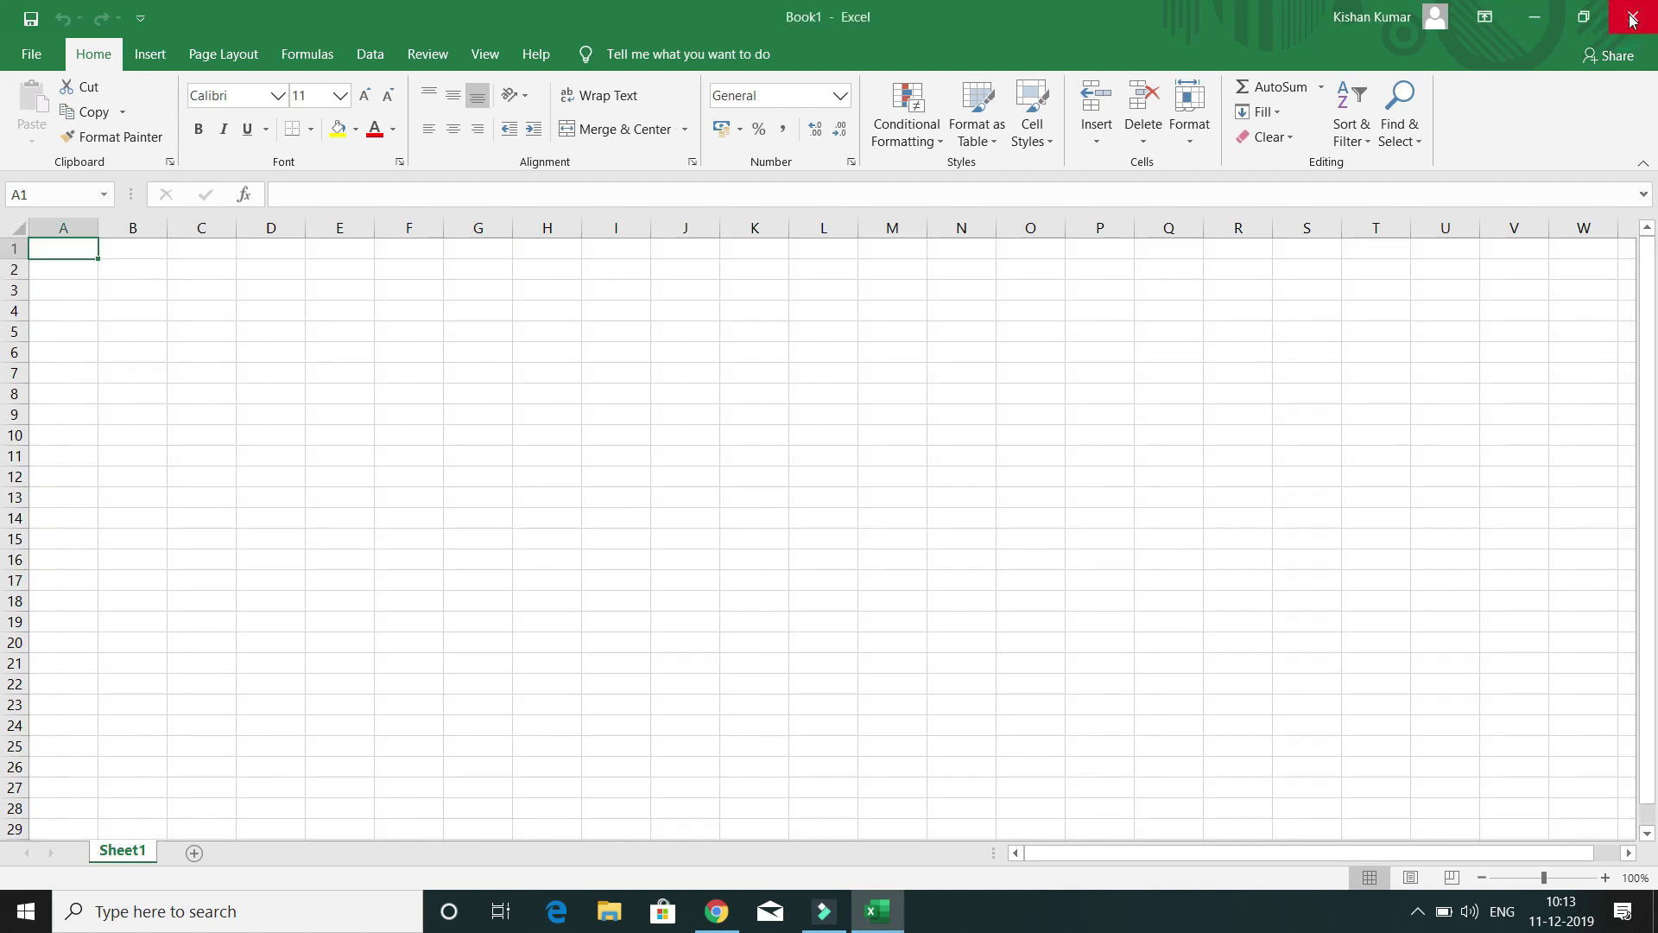
{"action": "left_click", "coordinate": [1632, 19]}
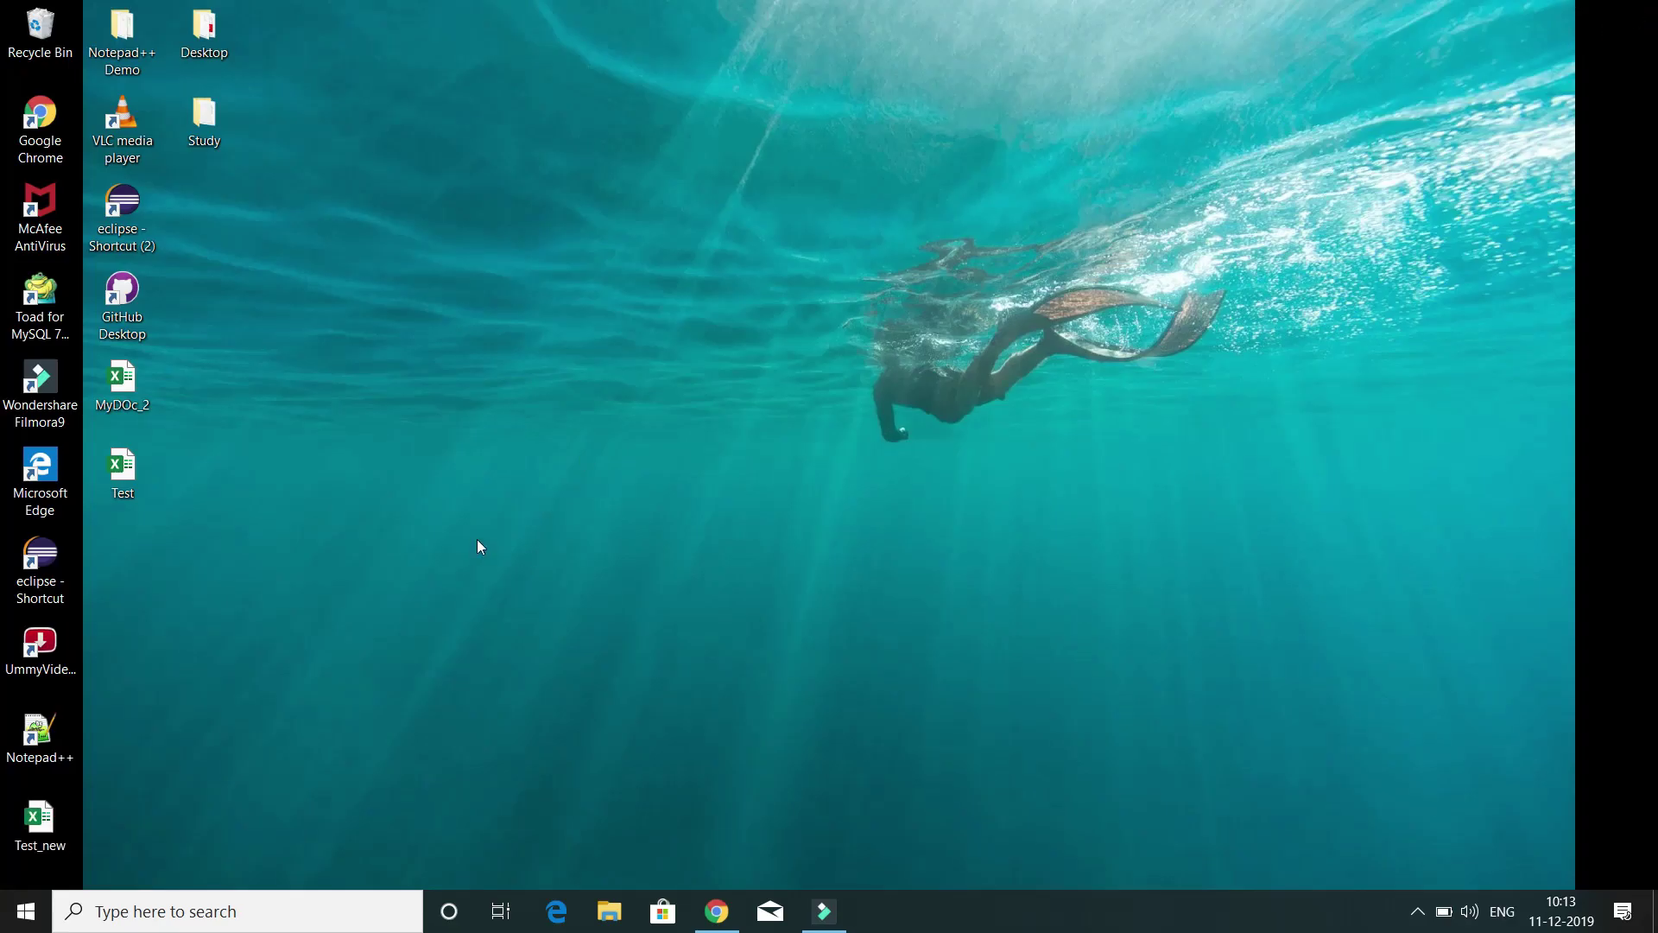
{"action": "double_click", "coordinate": [124, 478]}
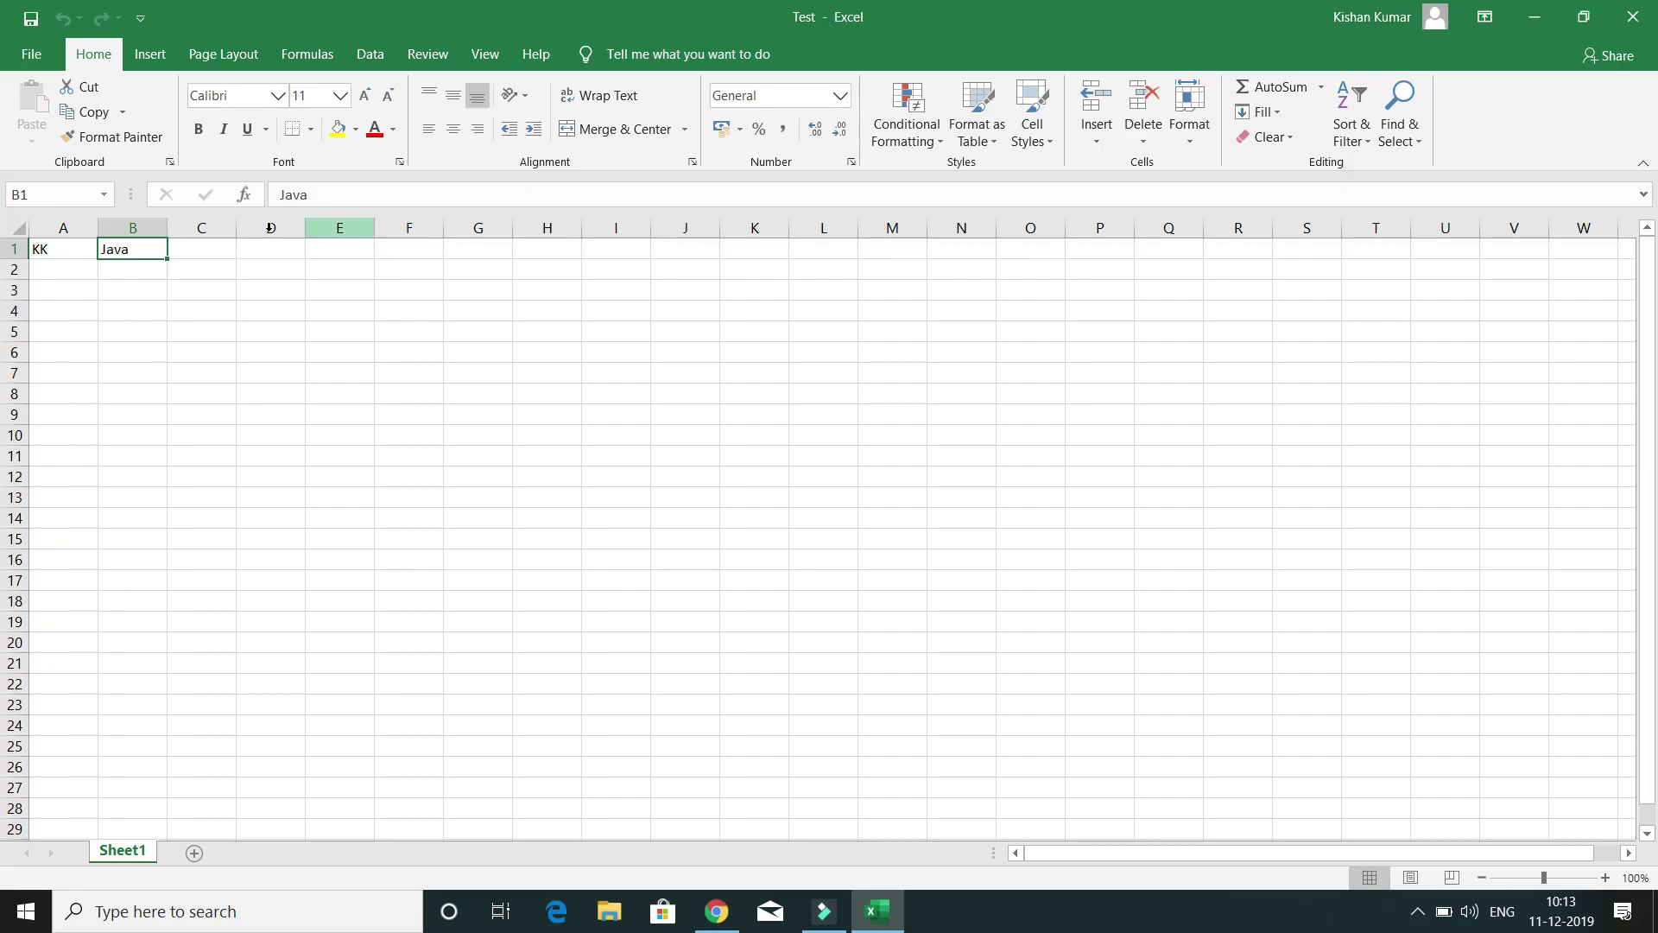
{"action": "left_click", "coordinate": [190, 251]}
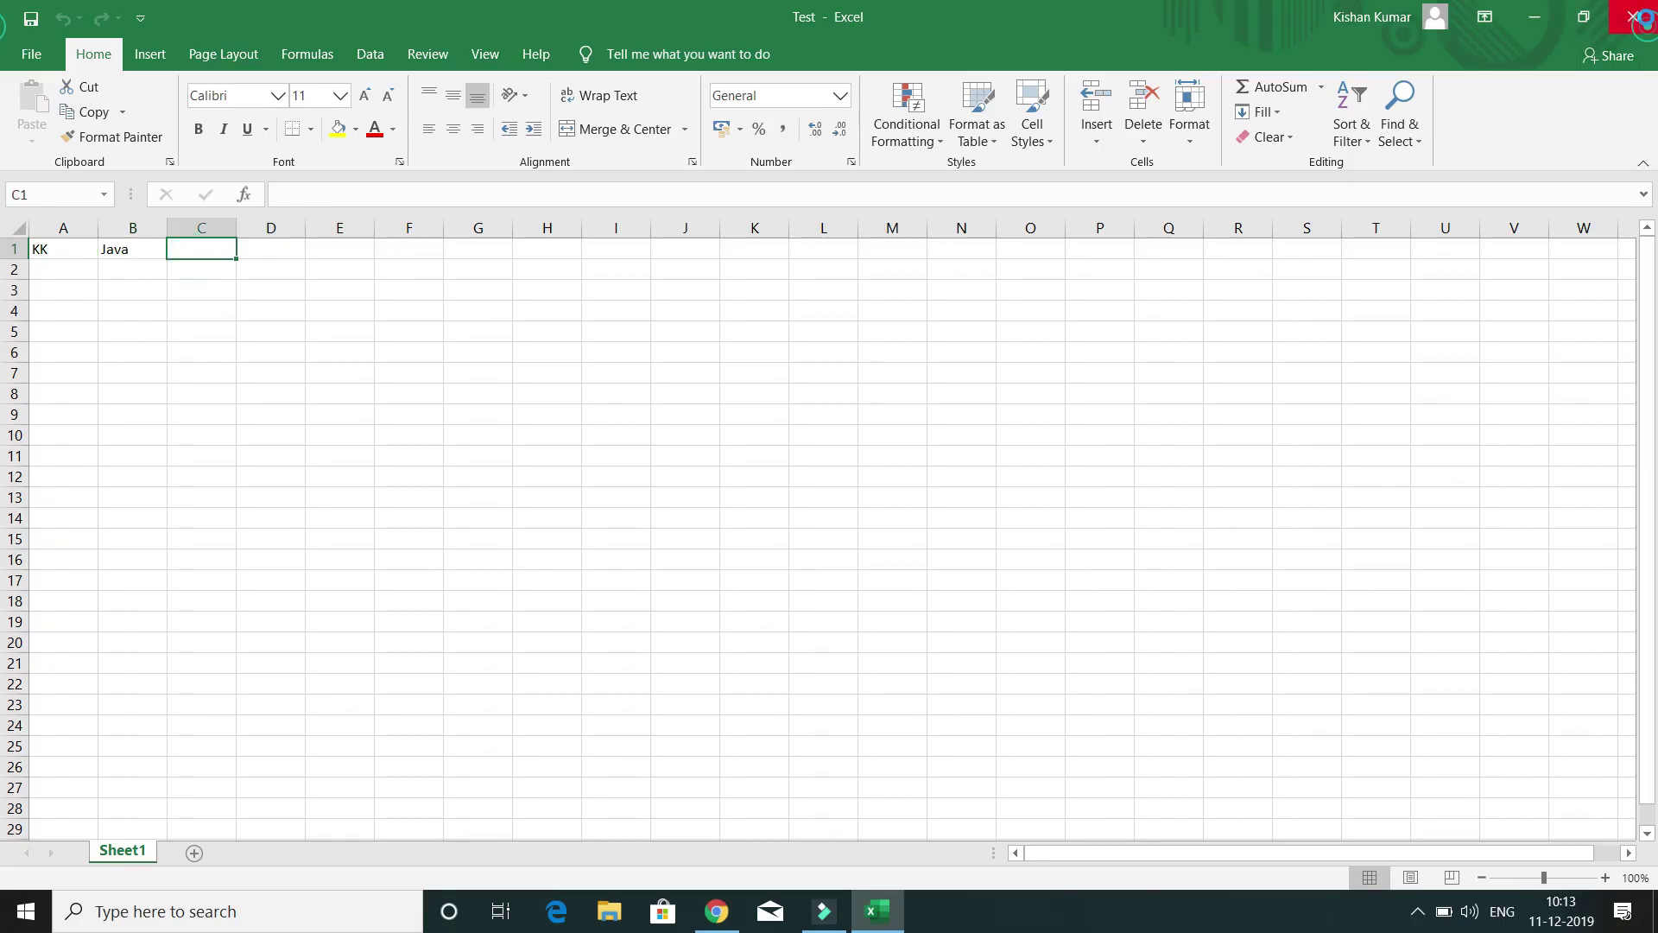
{"action": "left_click", "coordinate": [1632, 16]}
Open Test_new from the Desktop and check that C1 holds Tutorials
{"action": "double_click", "coordinate": [50, 827]}
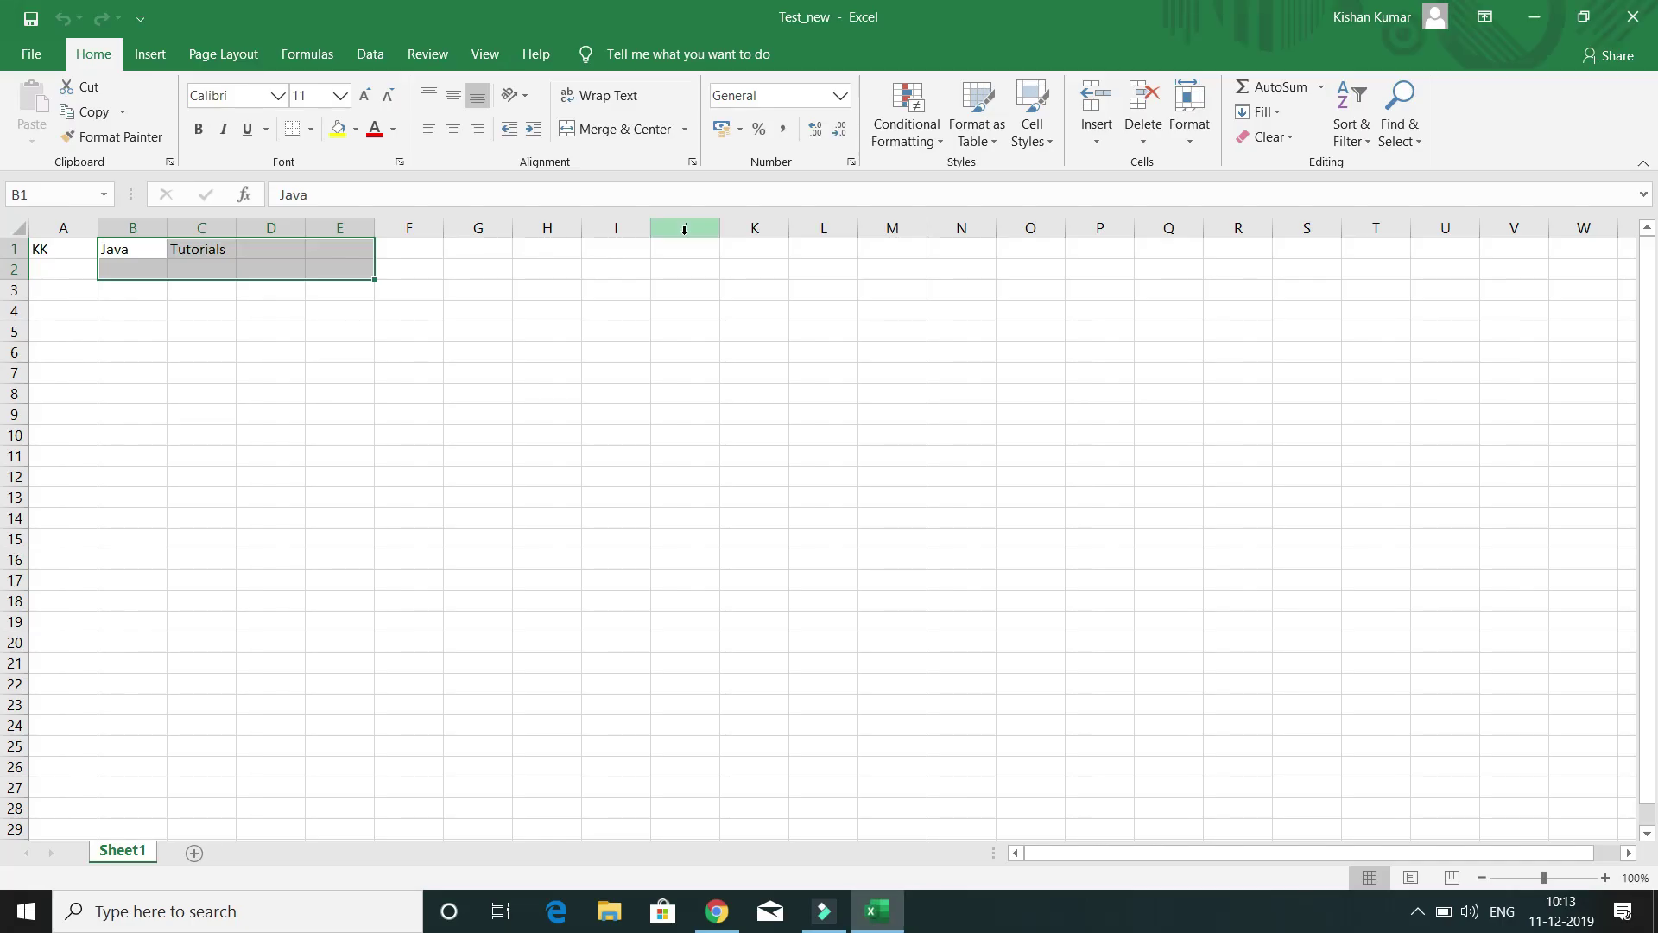
{"action": "left_click", "coordinate": [112, 251]}
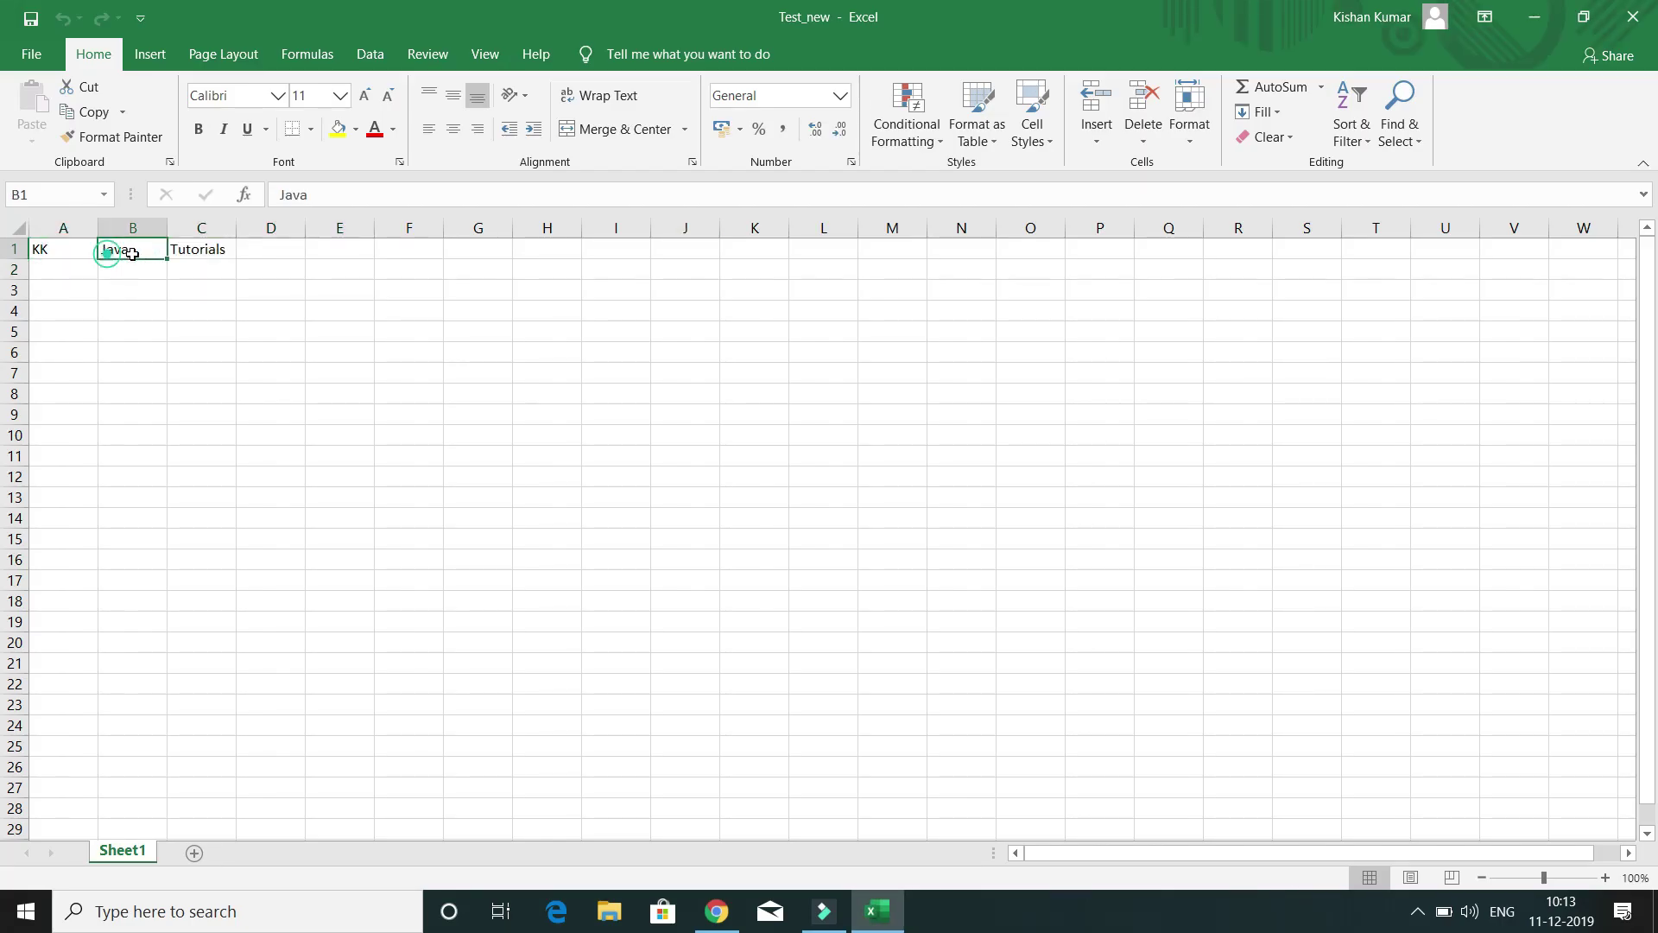
{"action": "key", "text": "Right"}
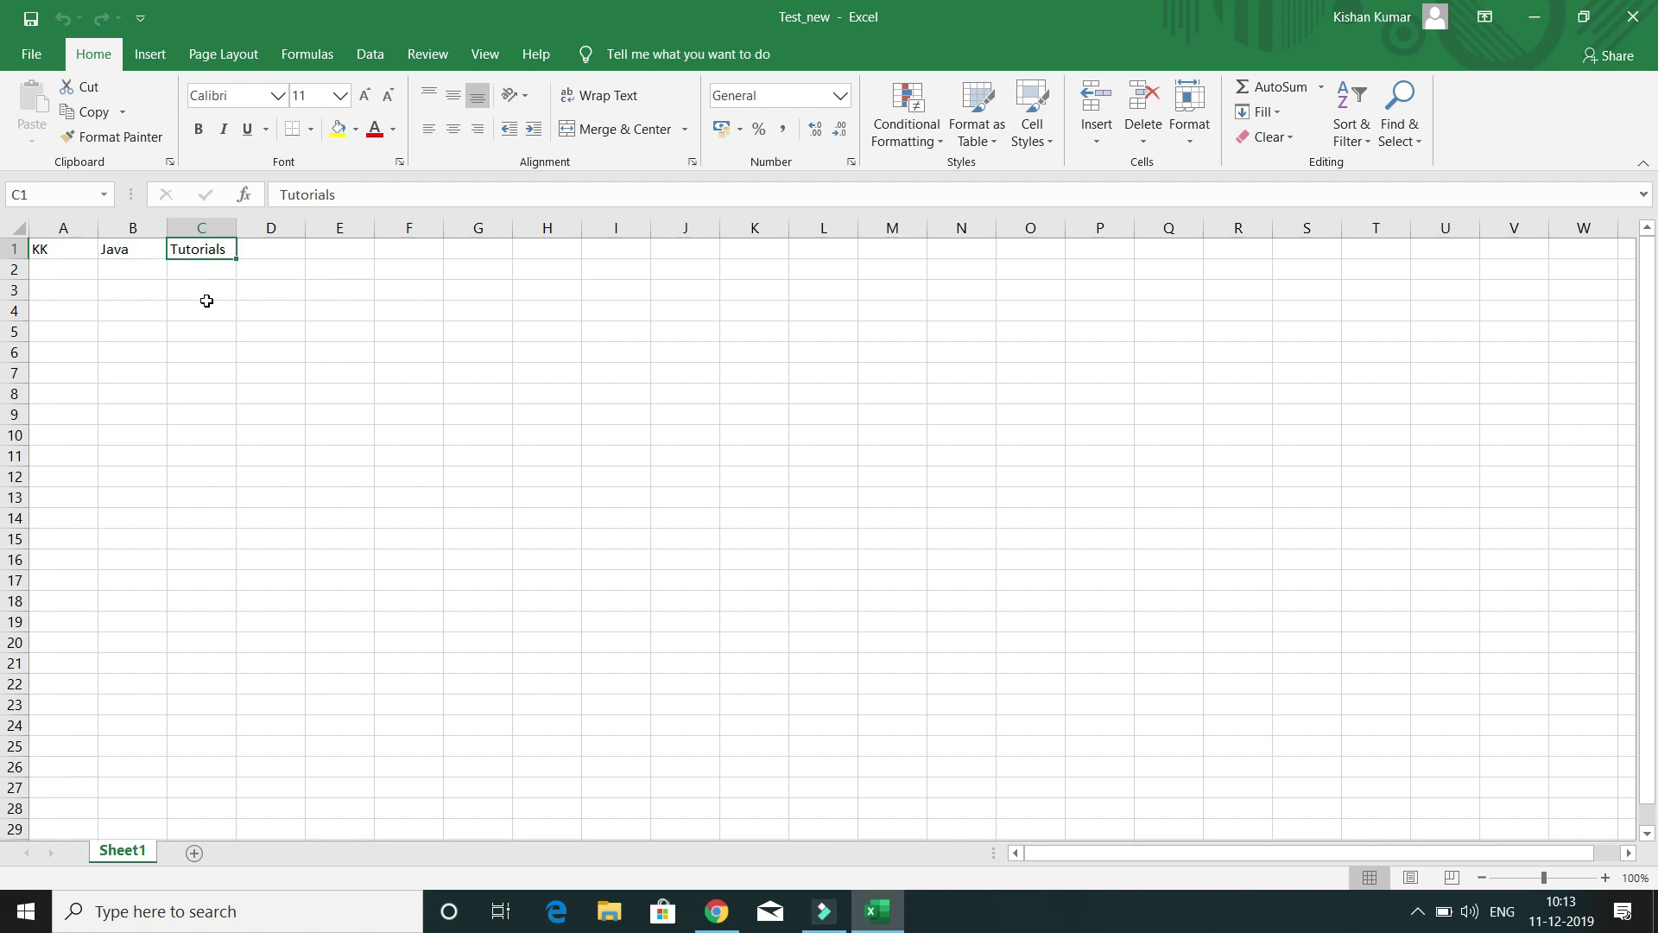
Show the Print page with Test_new's single-page A4 portrait preview
{"action": "left_click", "coordinate": [32, 57]}
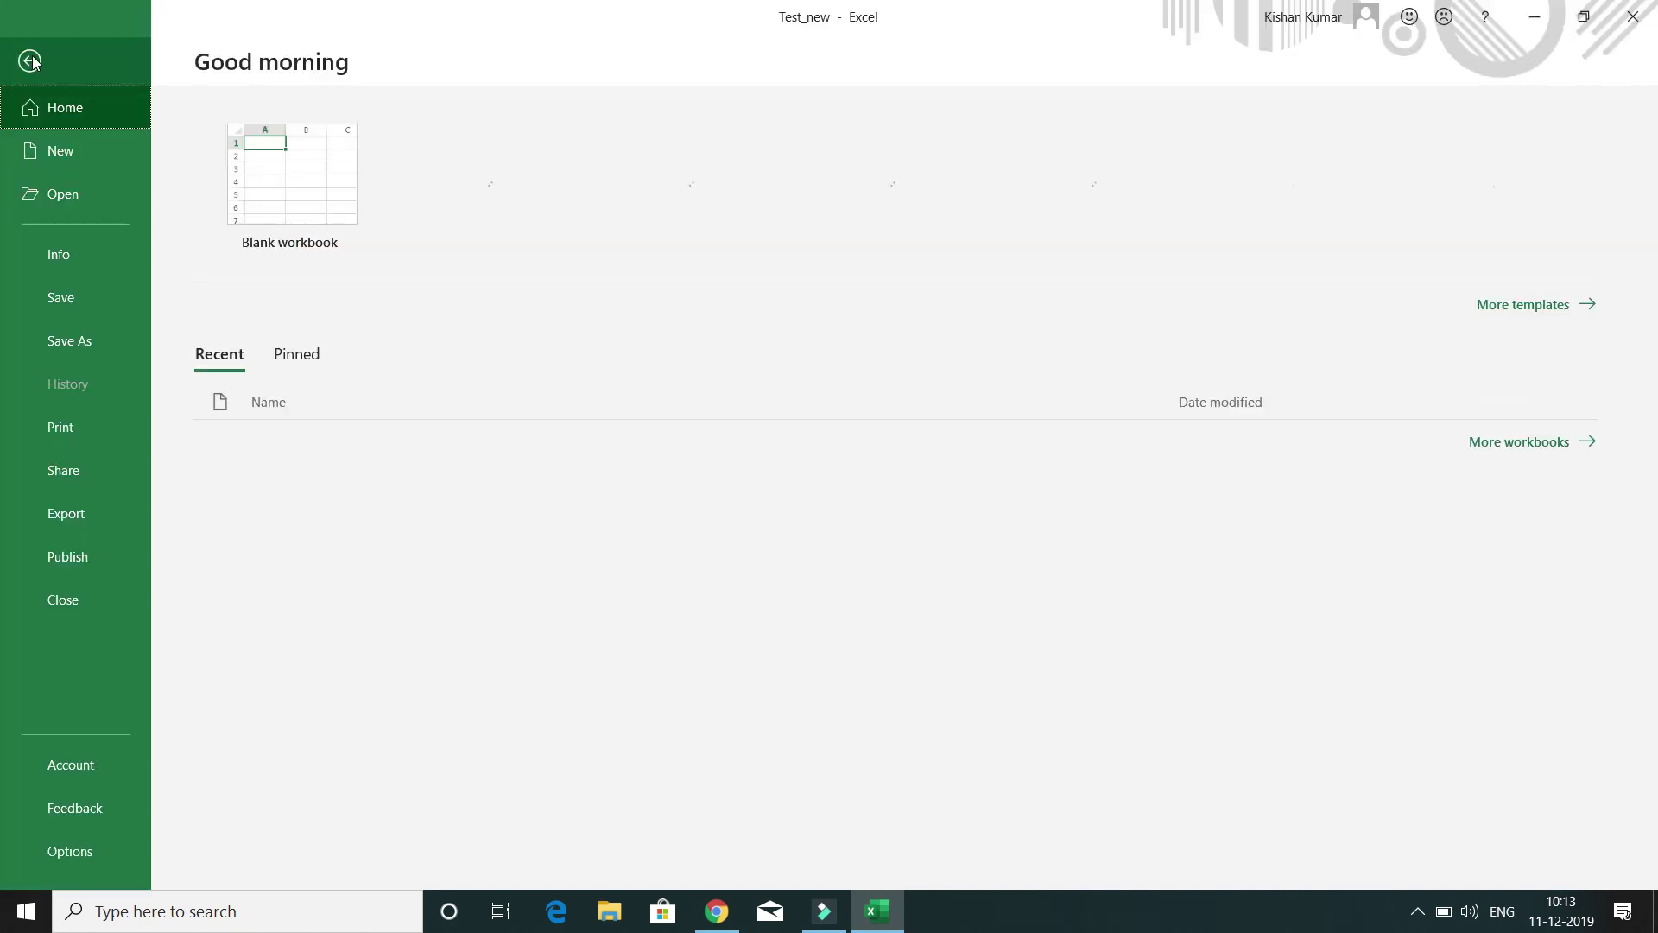
{"action": "left_click", "coordinate": [76, 428]}
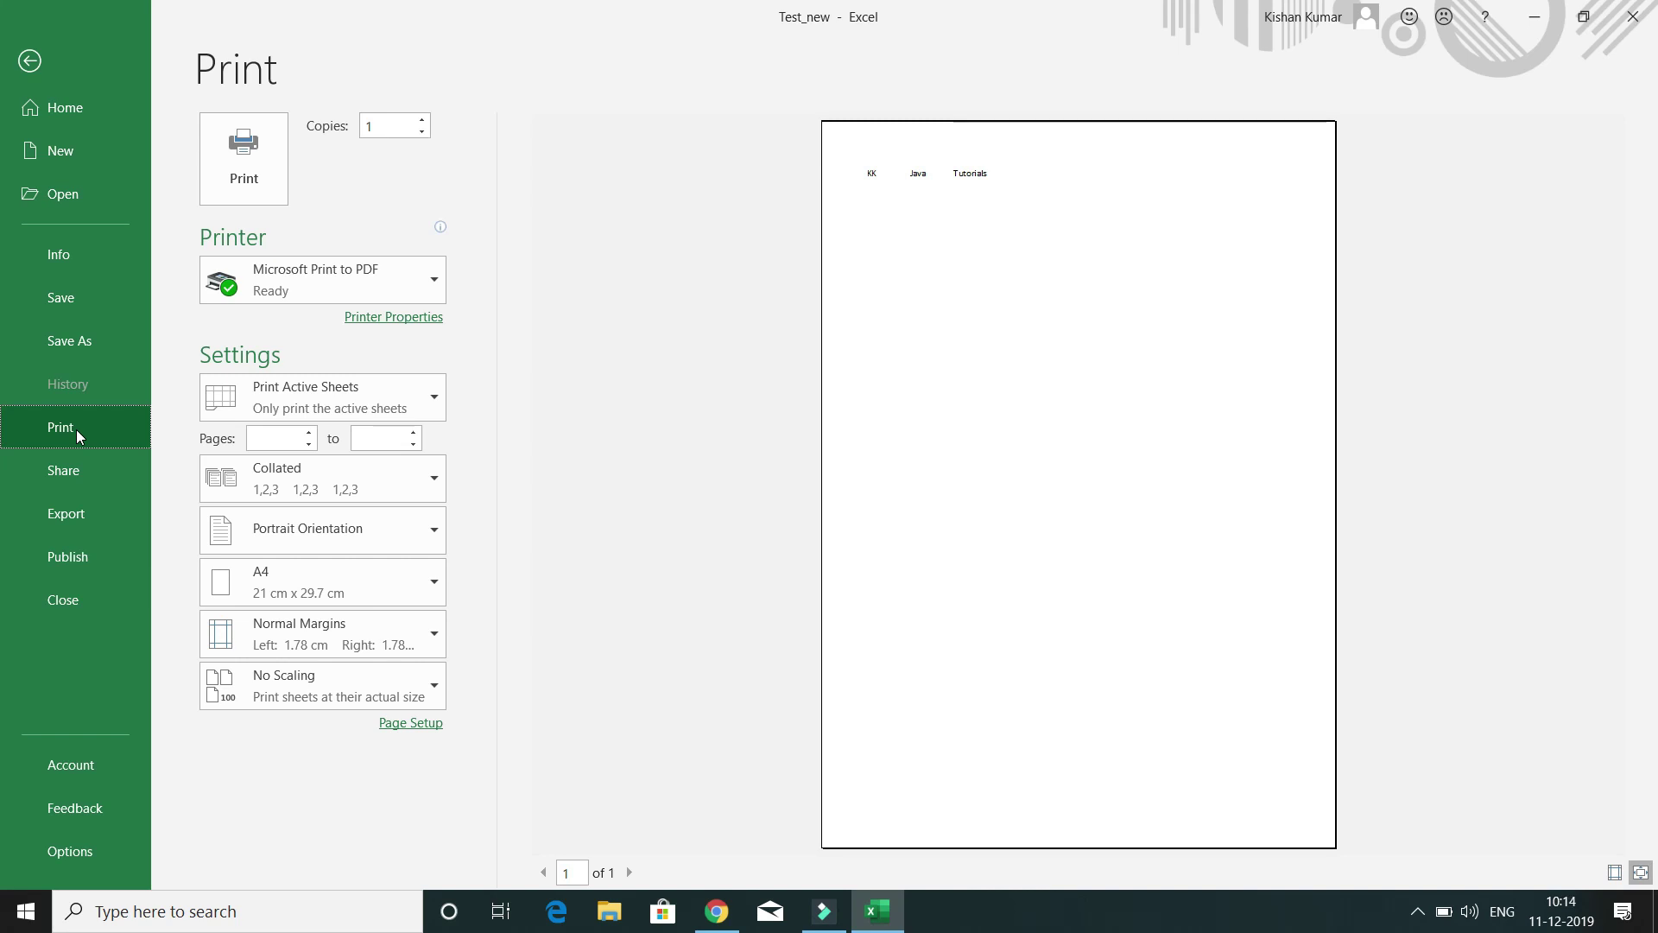
Move from Print through the Share options to the Export page
{"action": "key", "text": "Down"}
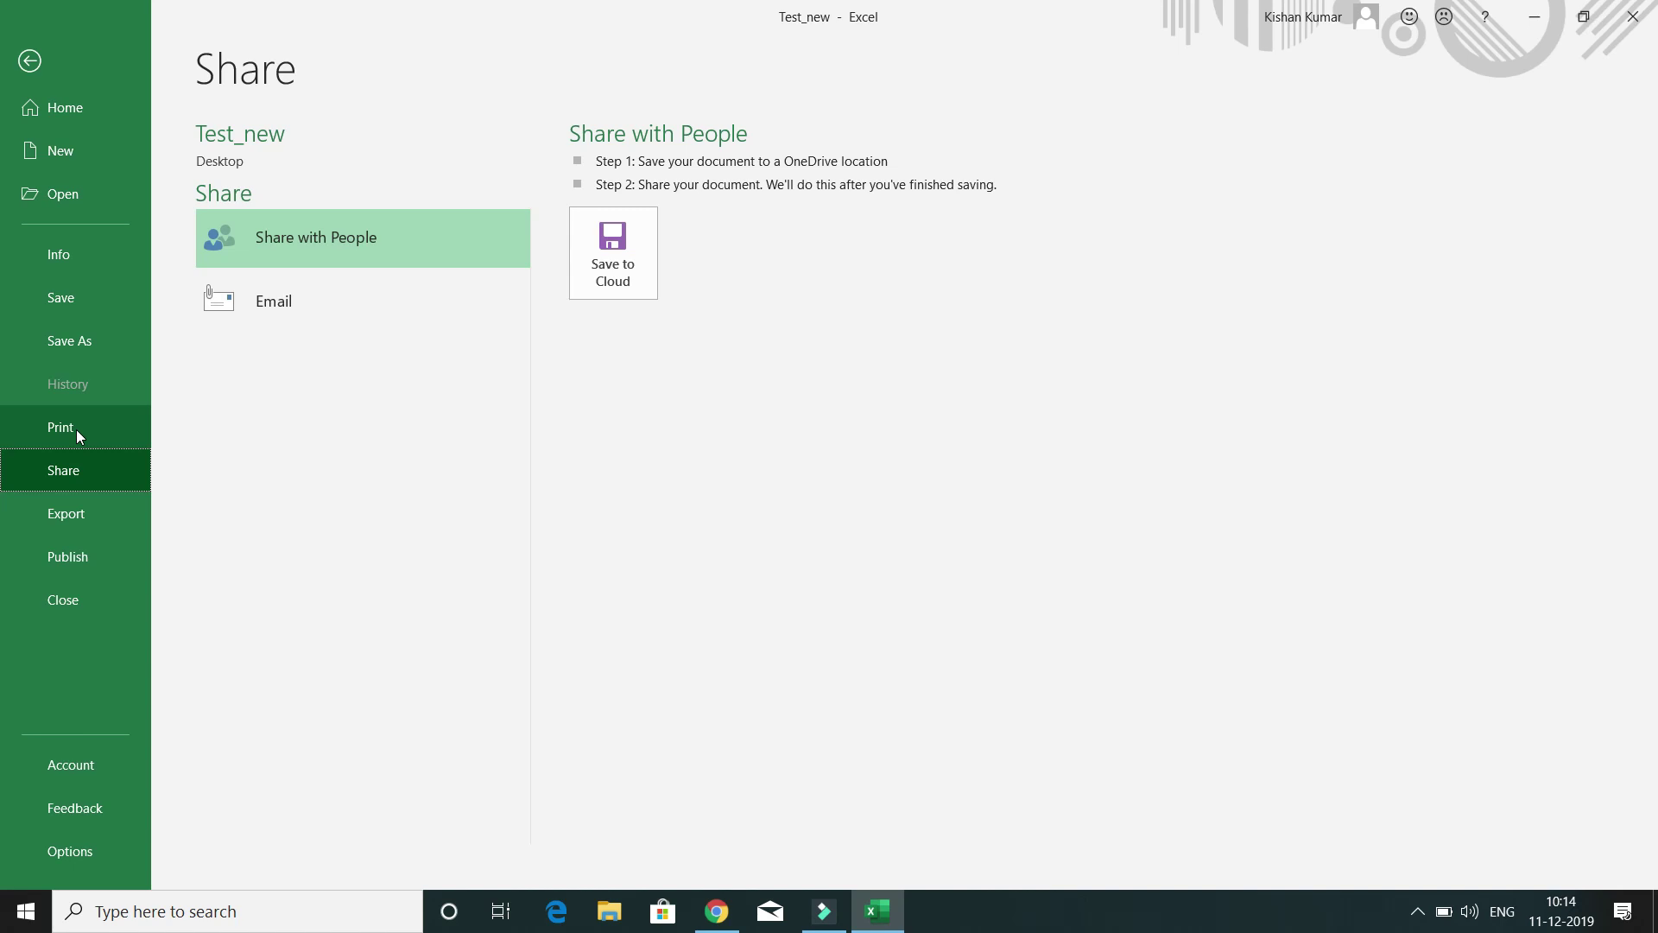
{"action": "key", "text": "Down"}
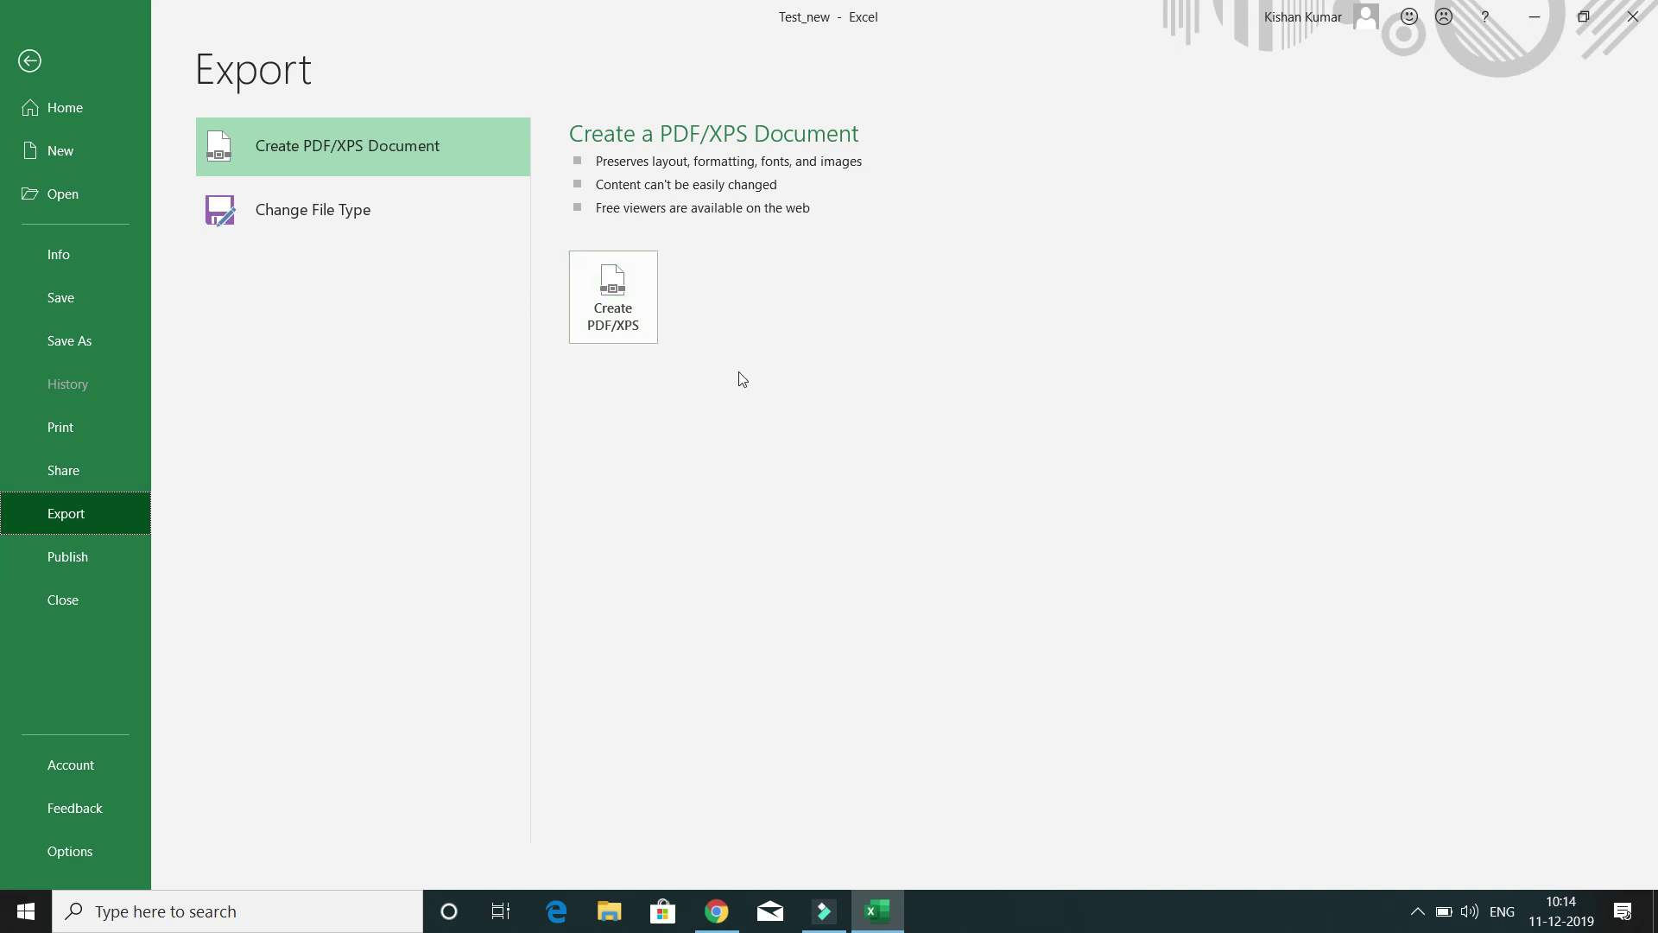
Publish the workbook as a PDF named 'Test_new2' into the Desktop folder
{"action": "left_click", "coordinate": [619, 321]}
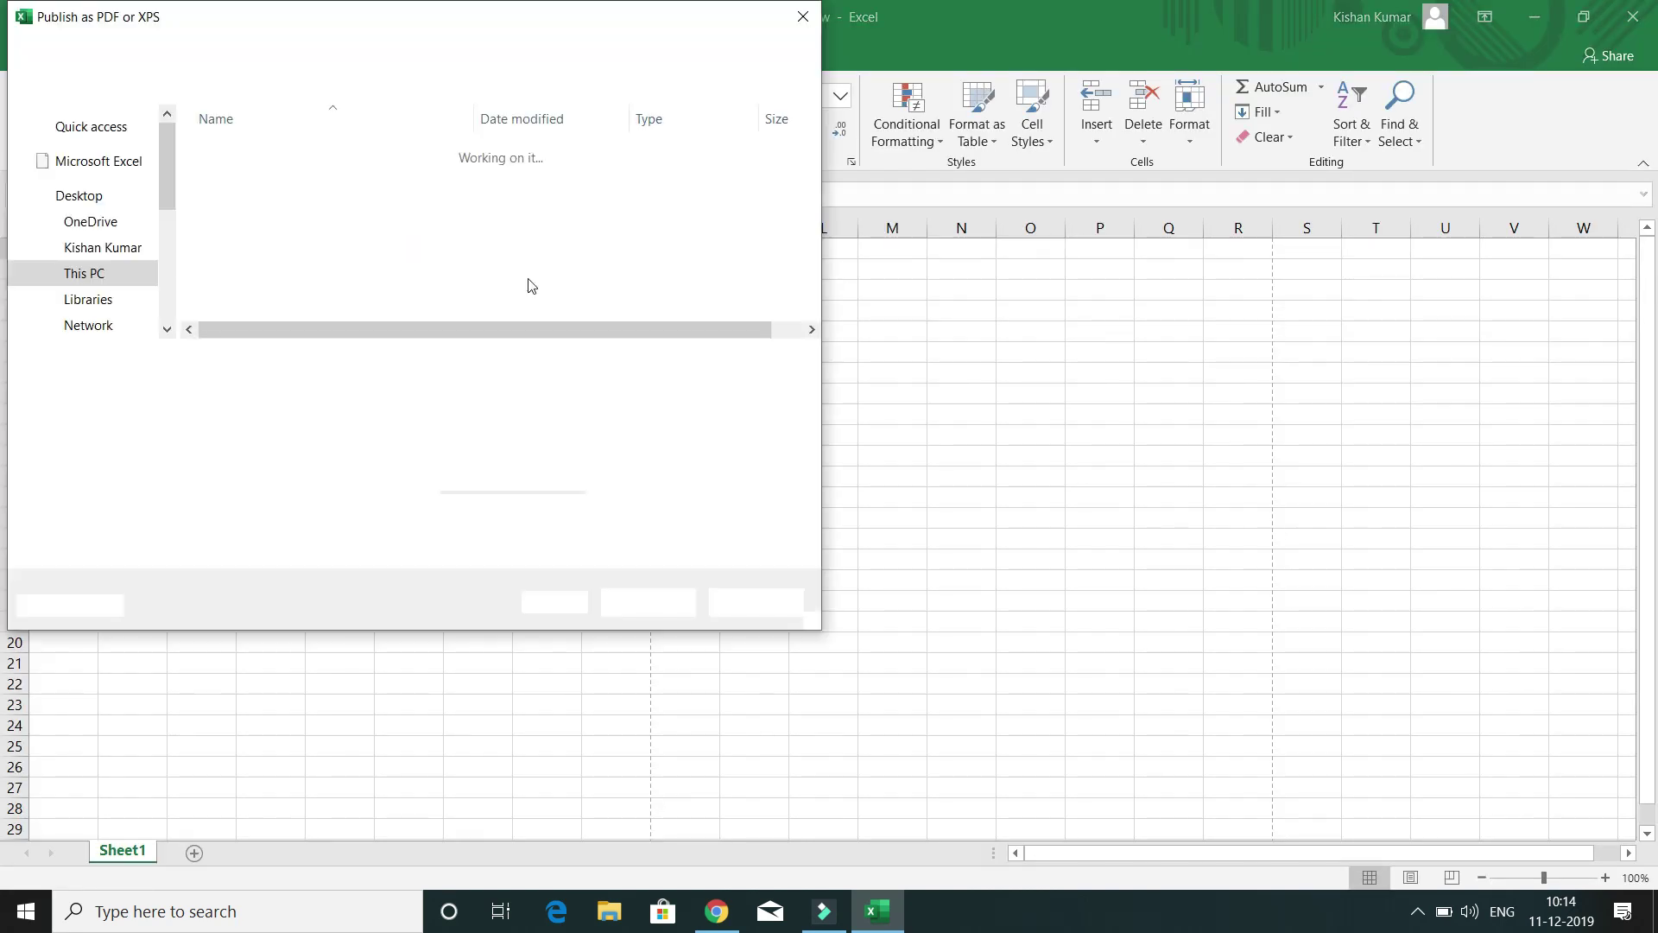
{"action": "left_click", "coordinate": [429, 392]}
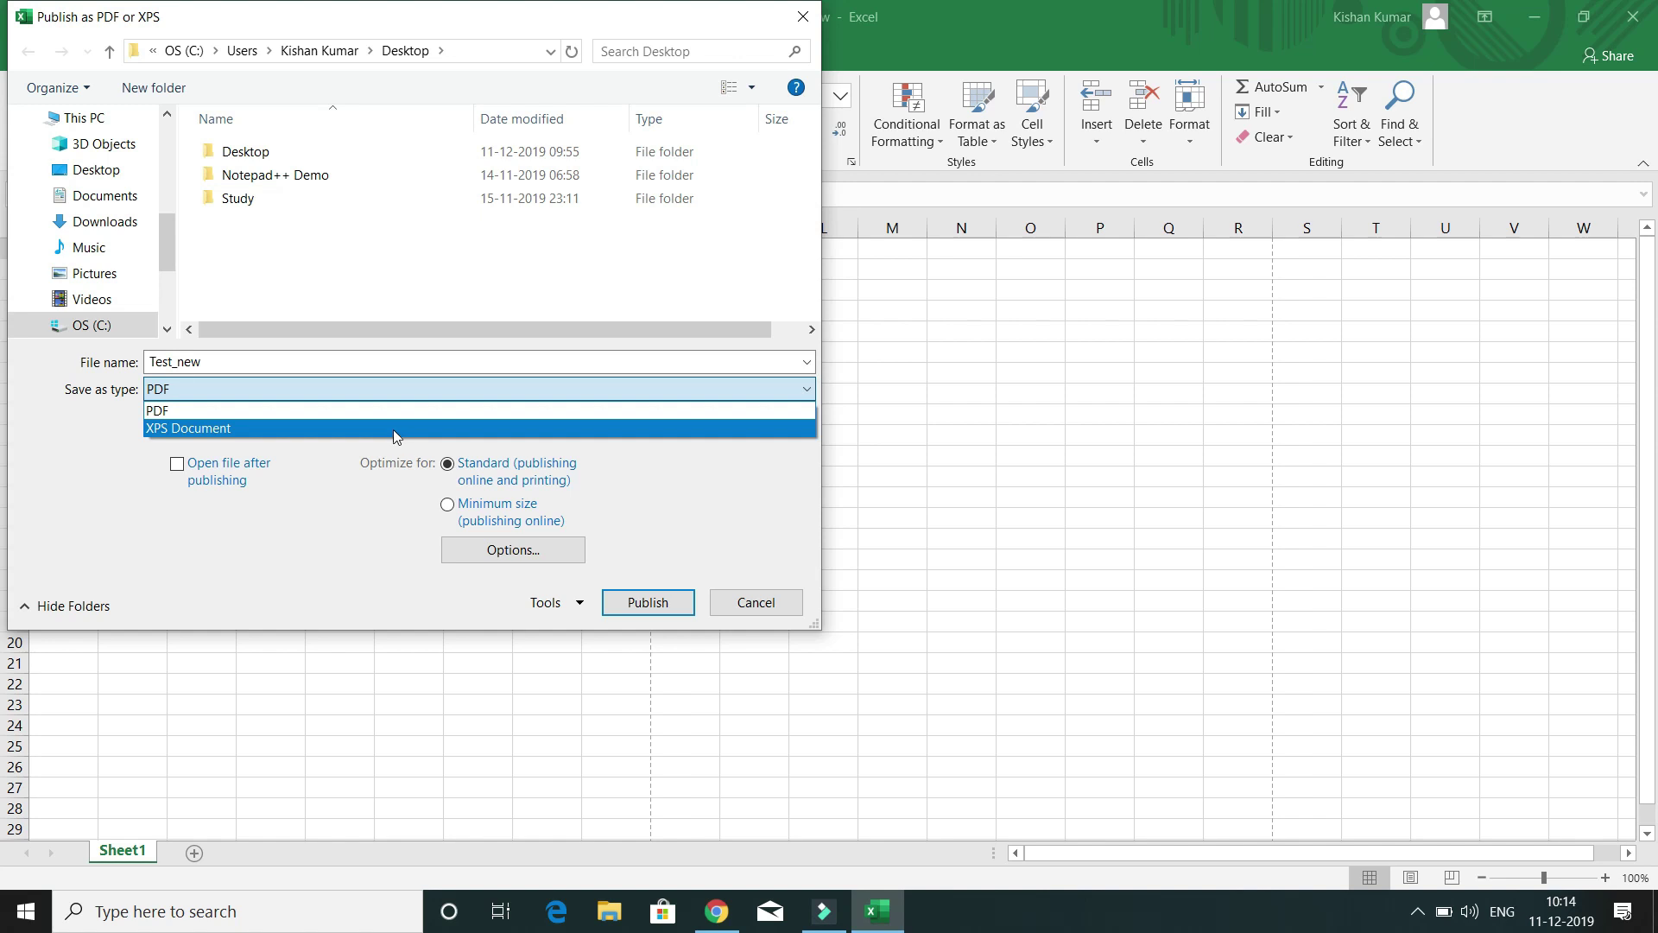
{"action": "left_click", "coordinate": [275, 413]}
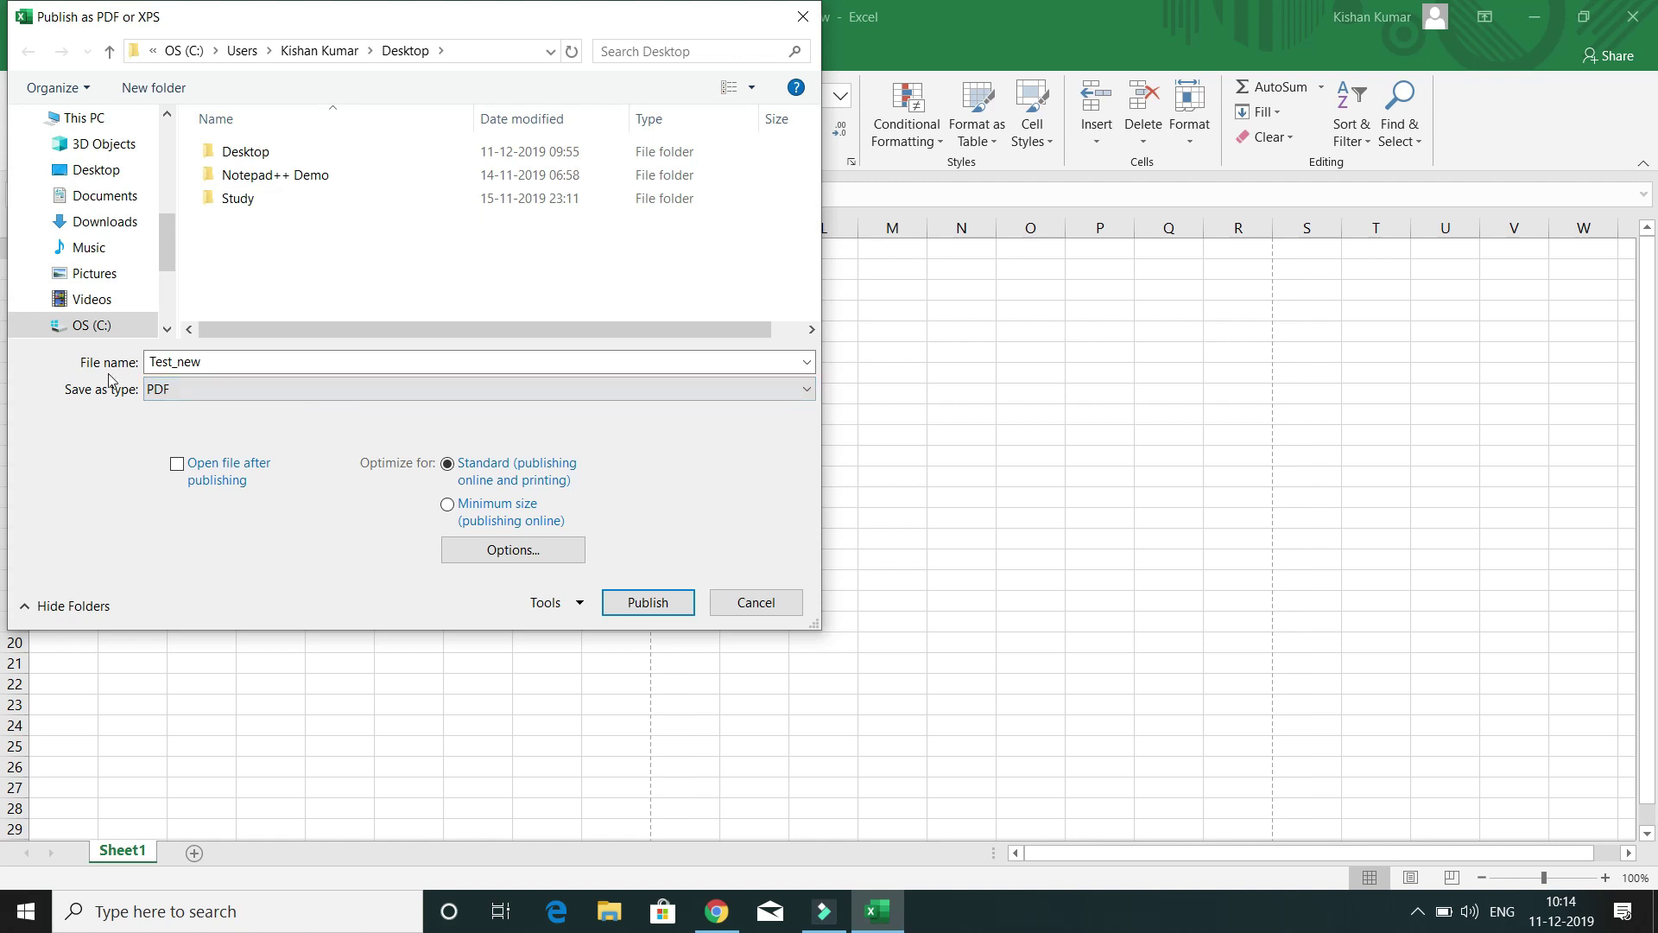
{"action": "double_click", "coordinate": [242, 359]}
{"action": "left_click", "coordinate": [232, 361]}
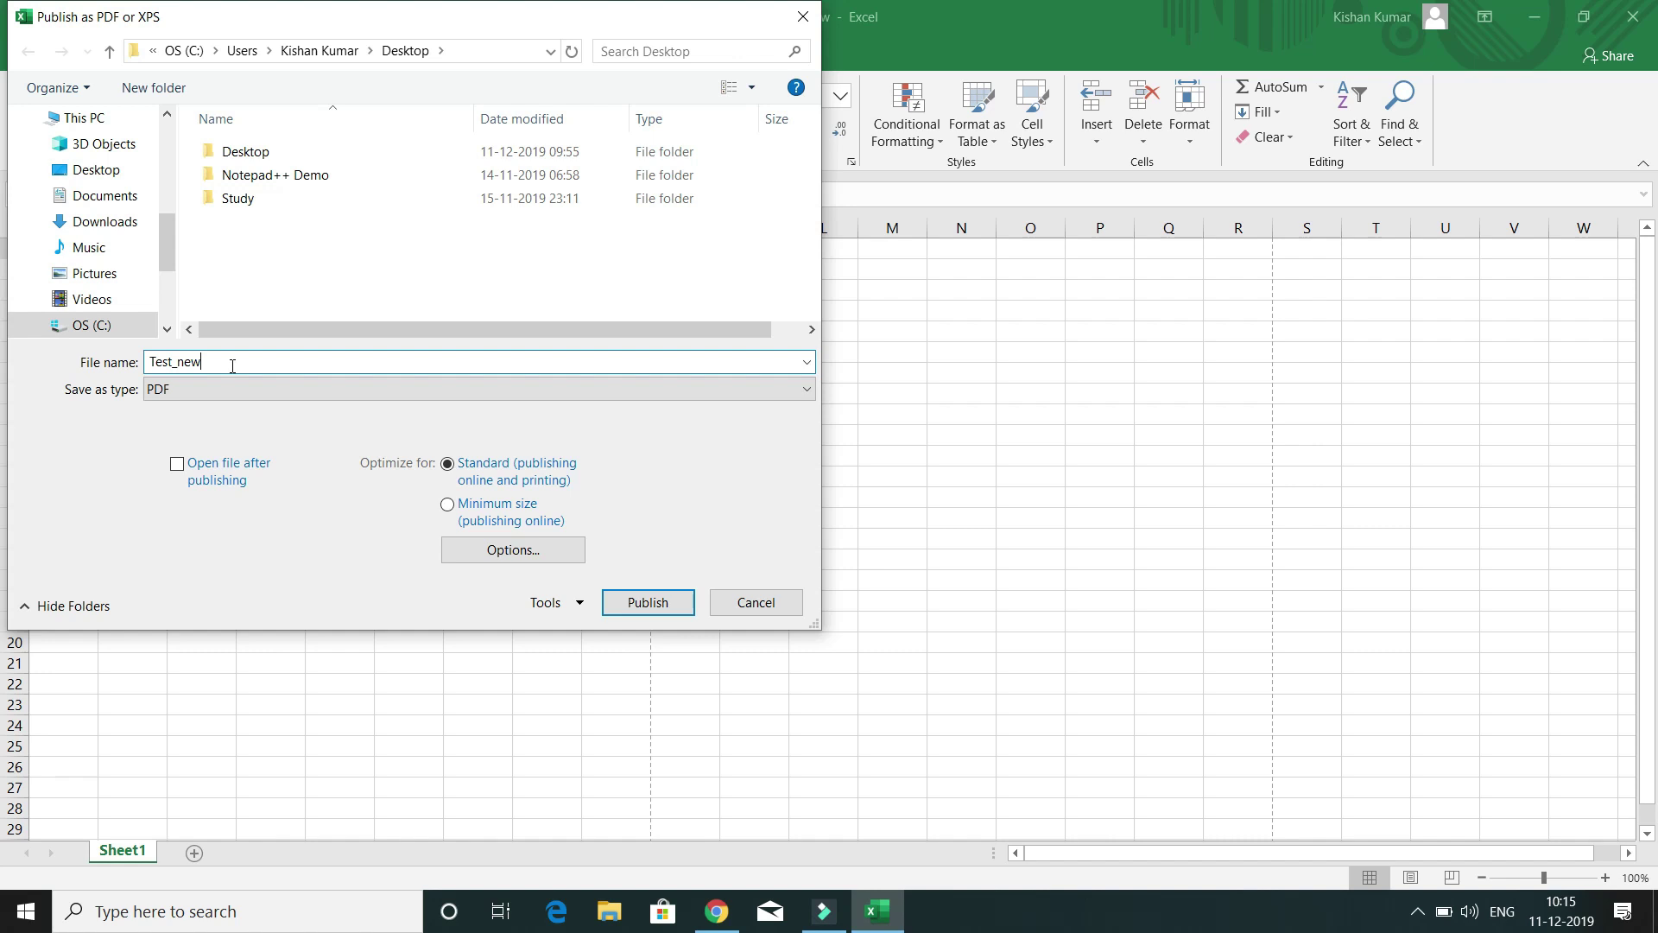
{"action": "type", "text": "2"}
{"action": "double_click", "coordinate": [259, 152]}
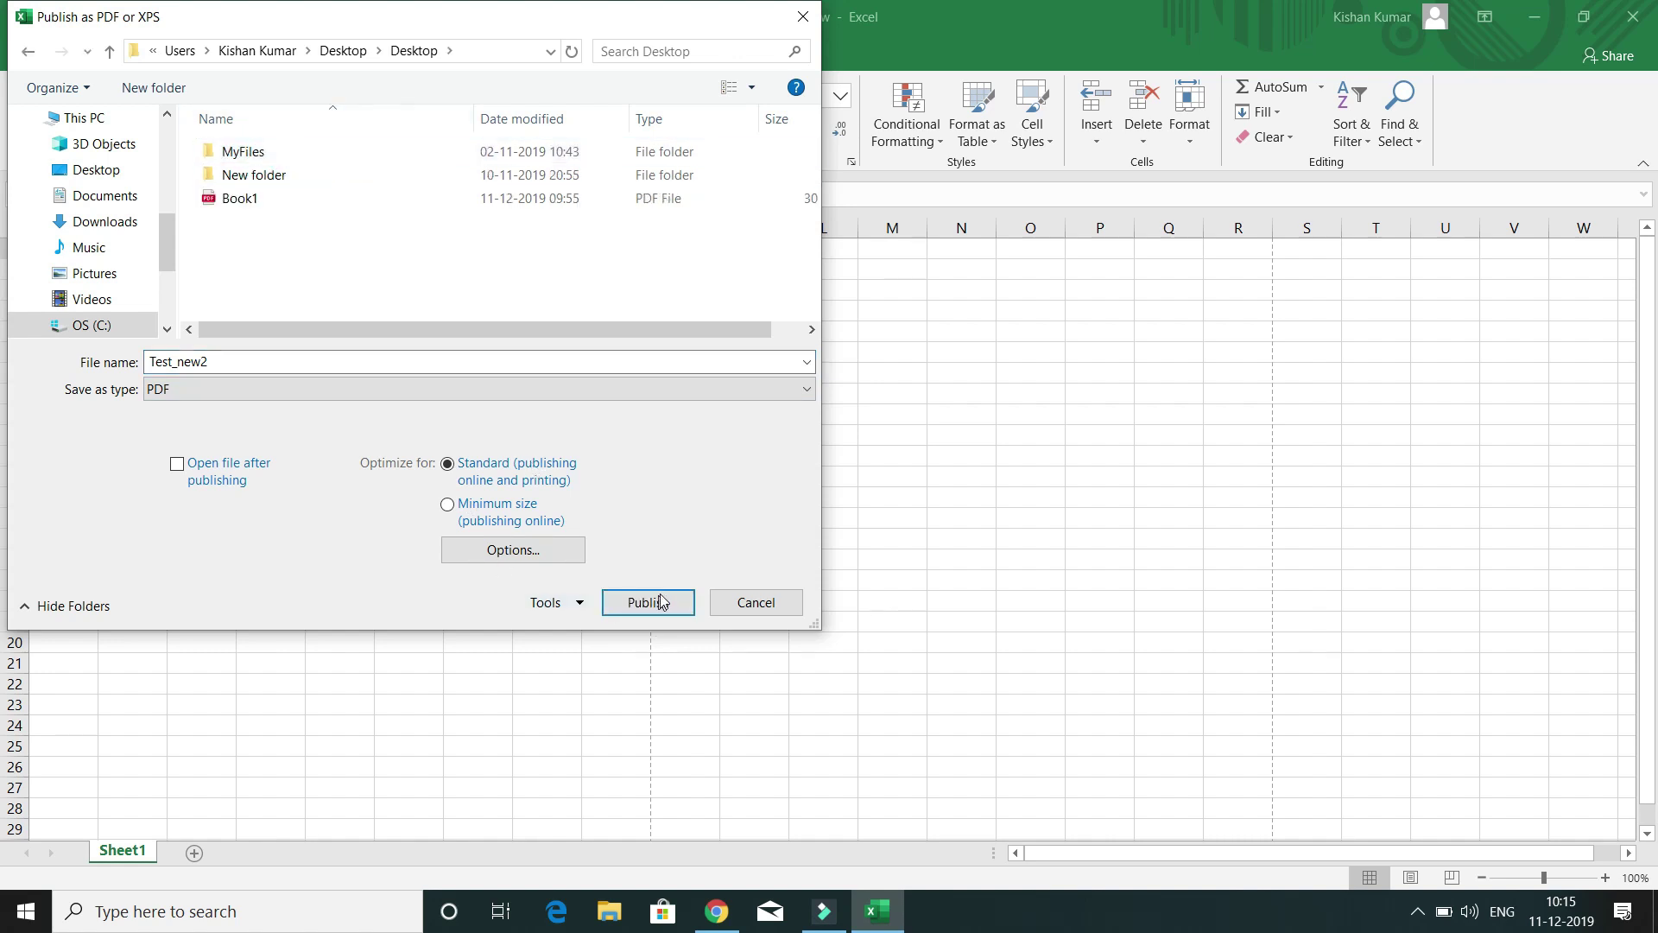
{"action": "left_click", "coordinate": [649, 608]}
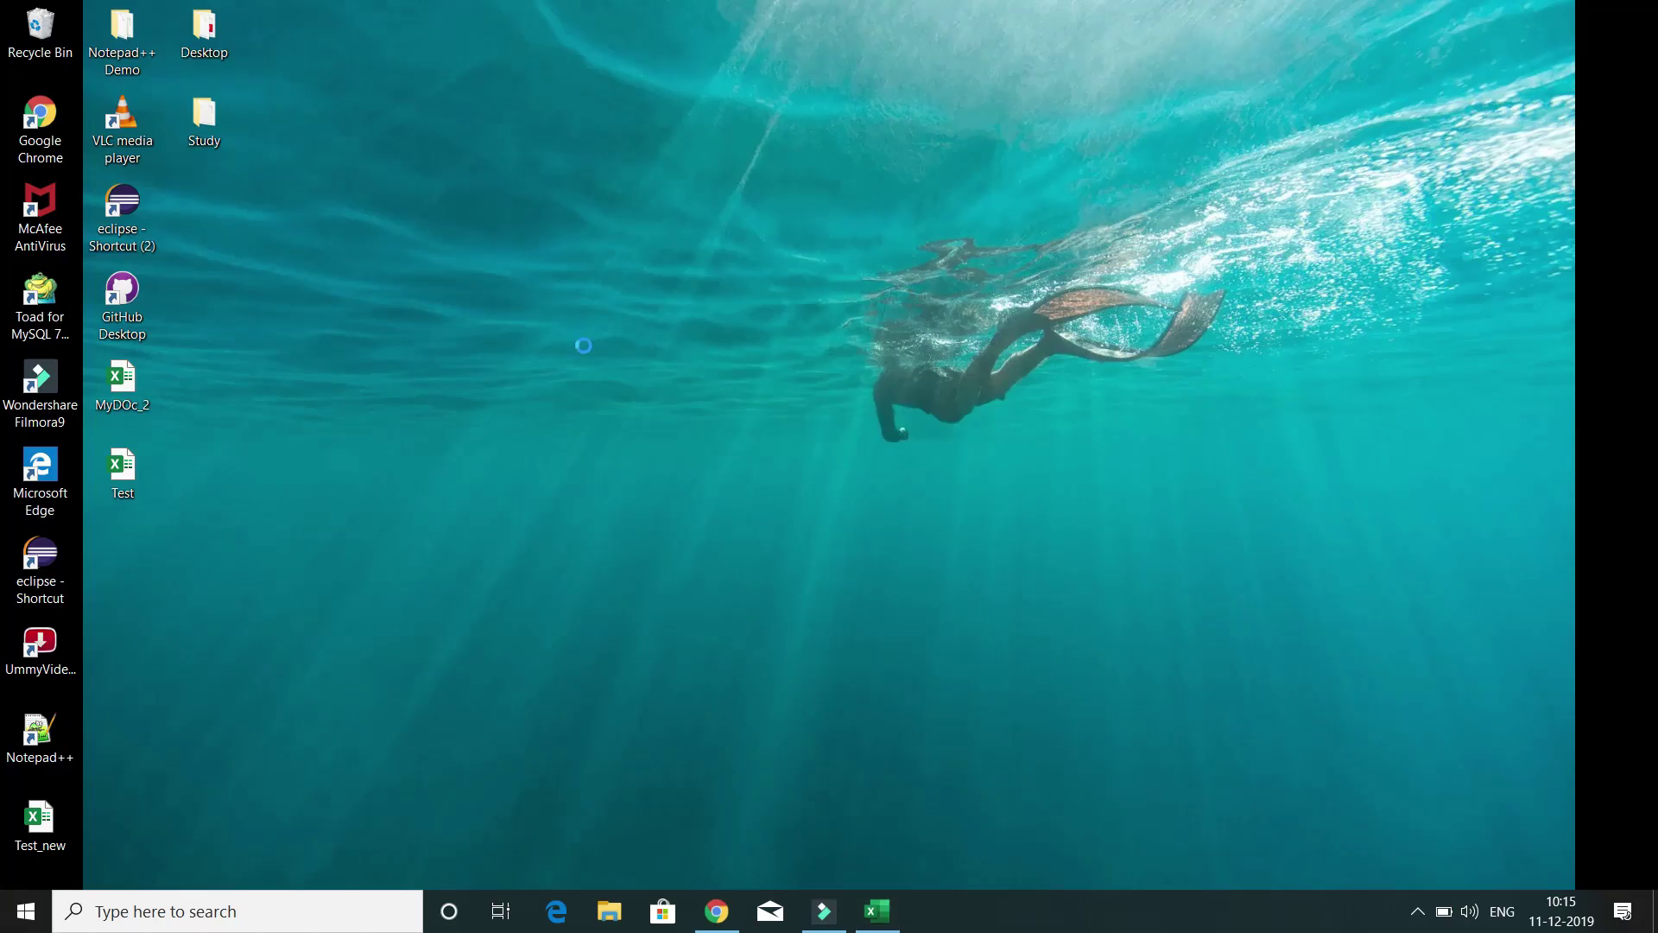
Refresh the desktop icons three times and select the Test_new icon
{"action": "right_click", "coordinate": [580, 320]}
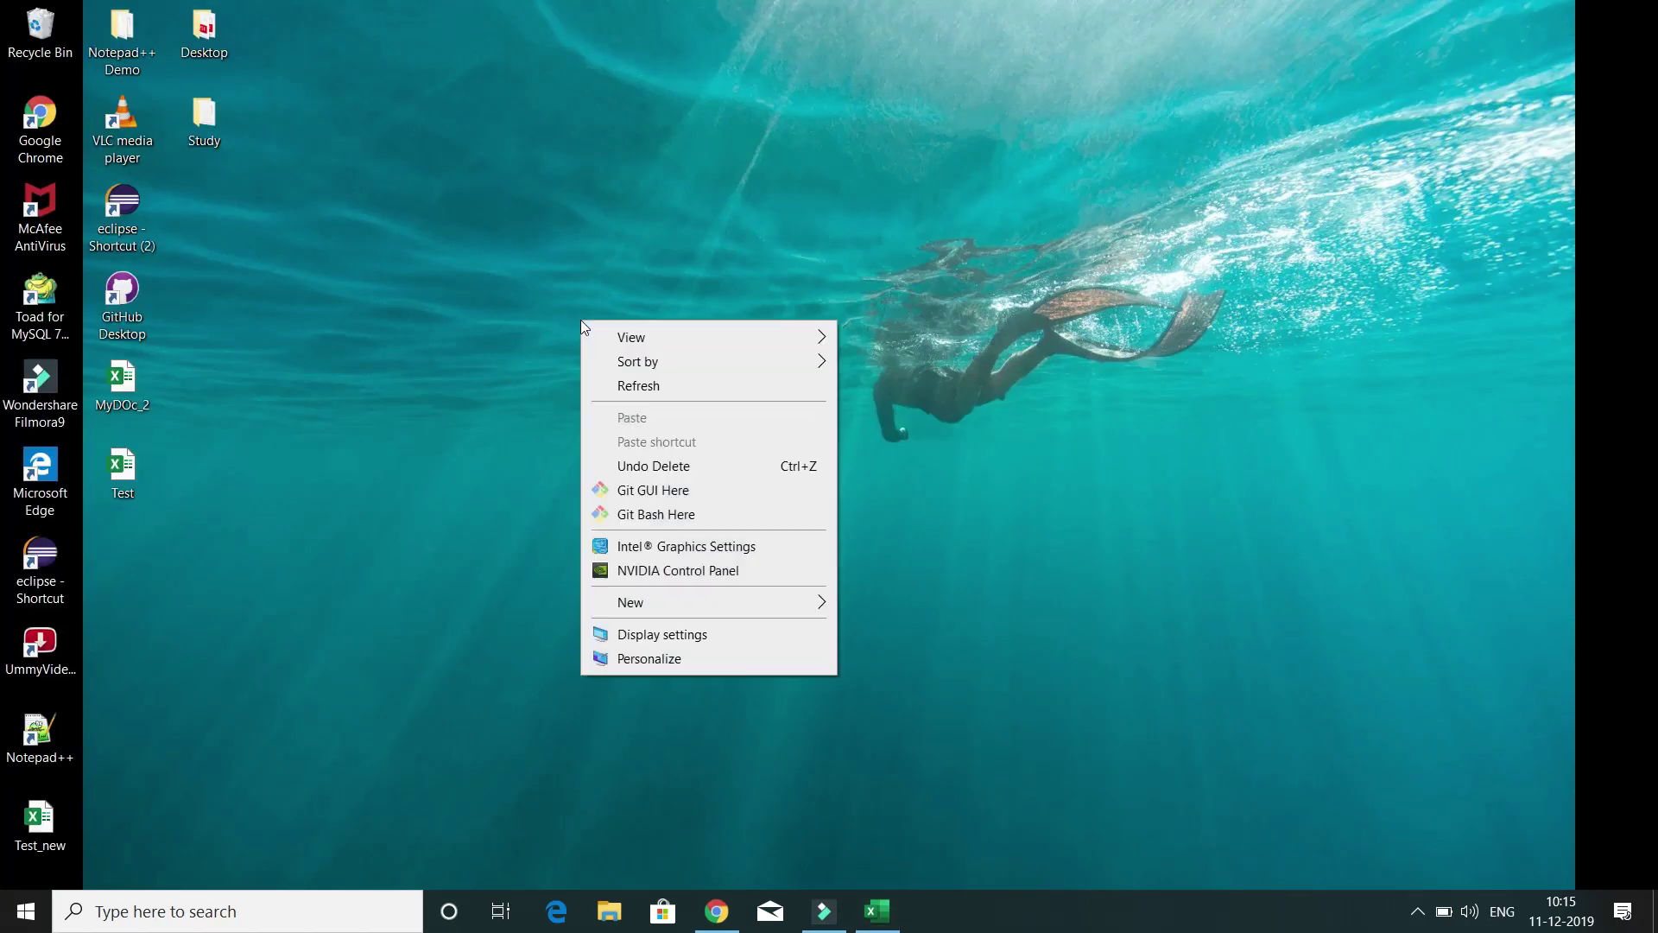
{"action": "left_click", "coordinate": [628, 392]}
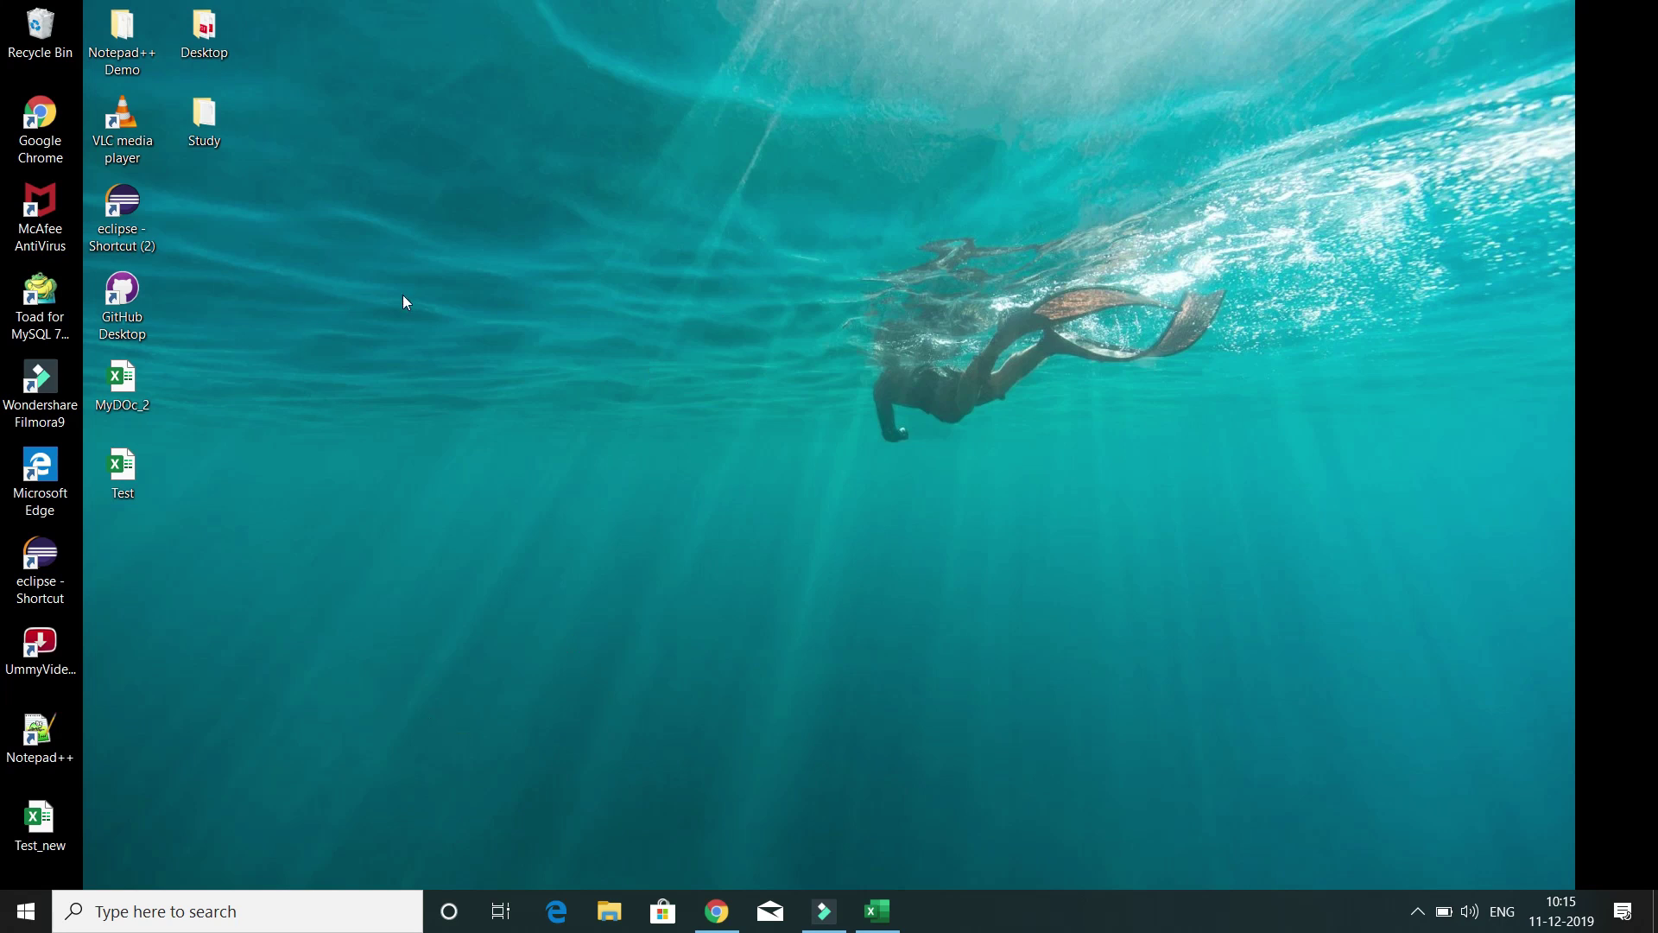
{"action": "right_click", "coordinate": [303, 402]}
{"action": "left_click", "coordinate": [360, 467]}
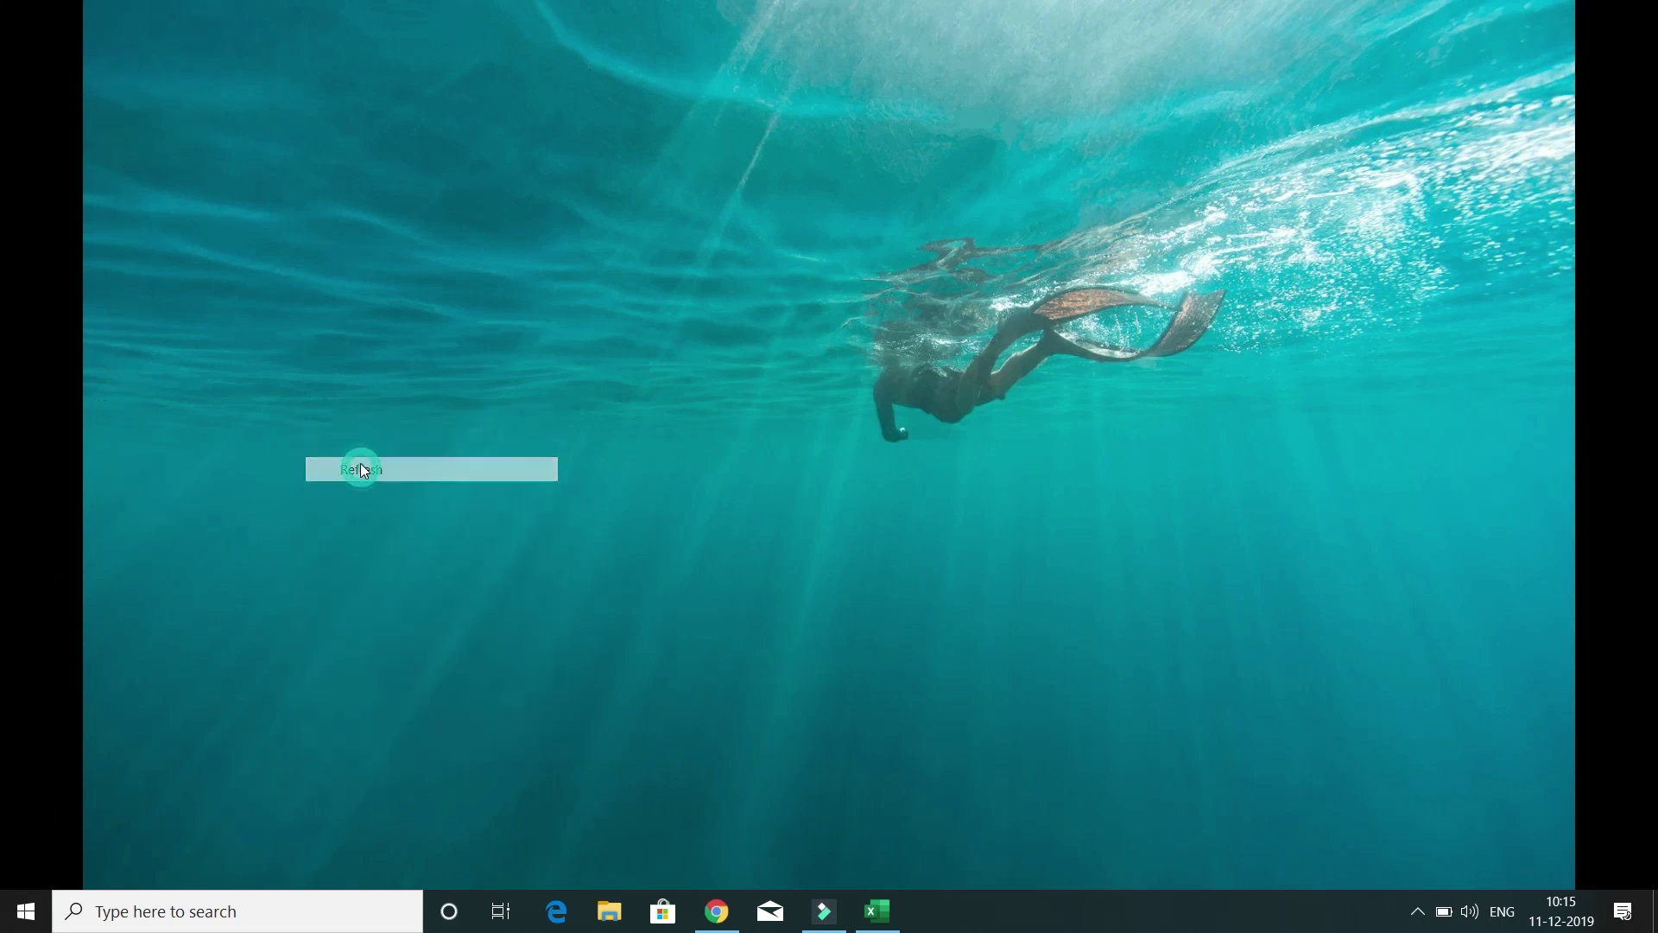
{"action": "right_click", "coordinate": [323, 420]}
{"action": "left_click", "coordinate": [362, 478]}
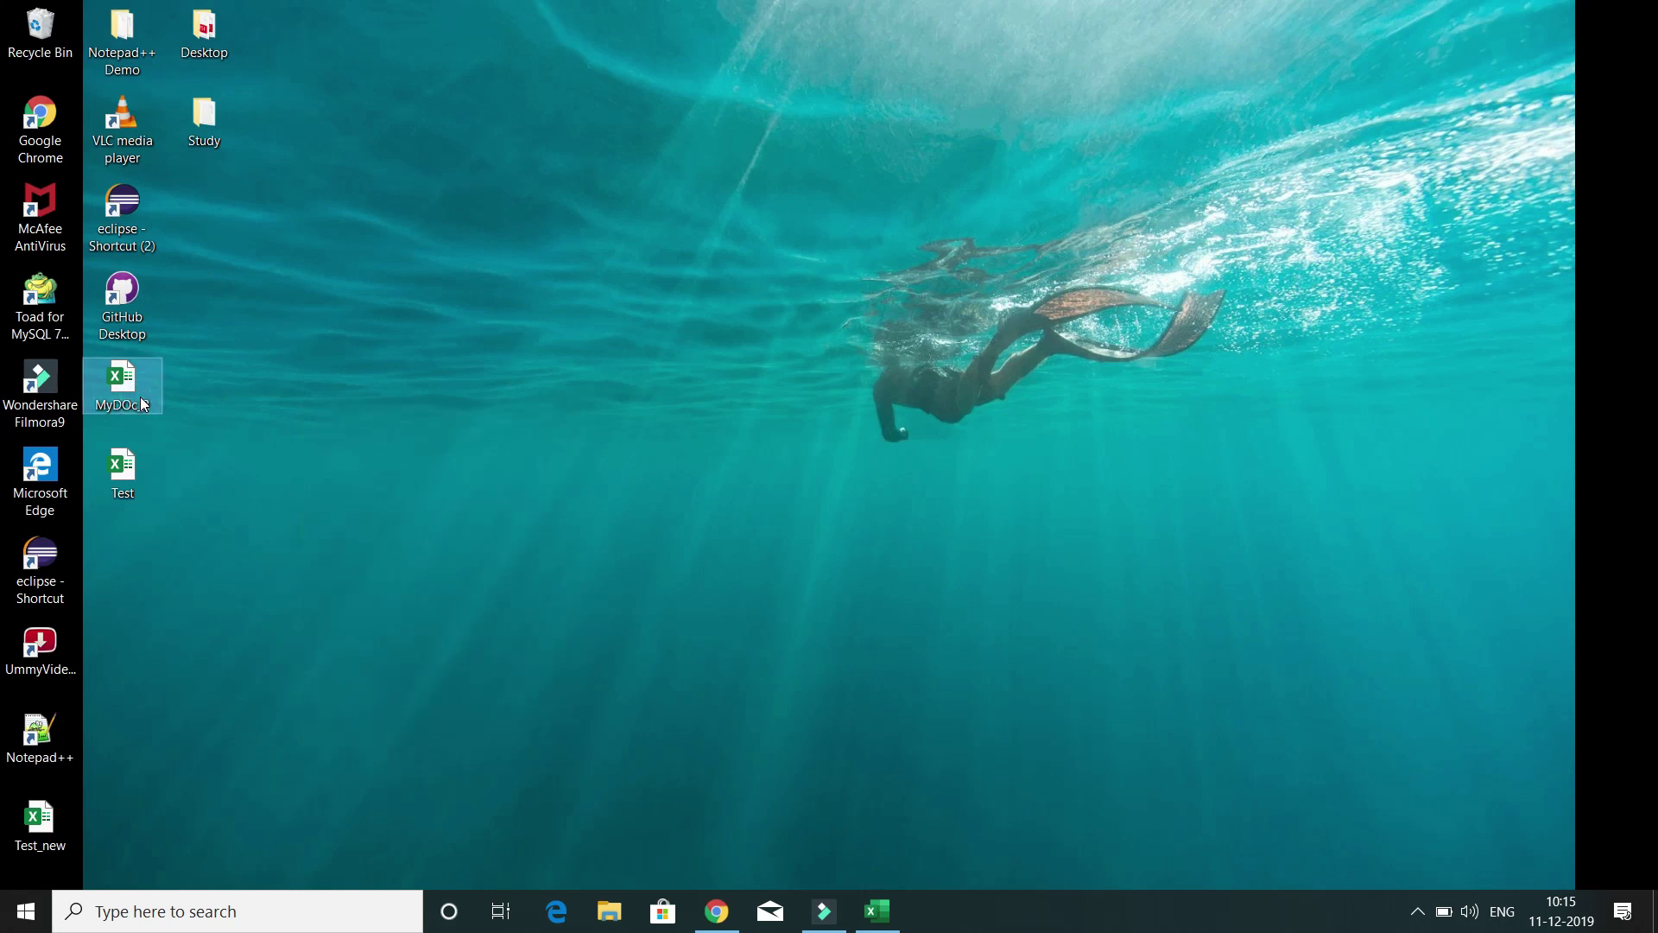
{"action": "key", "text": "t"}
{"action": "key", "text": "t"}
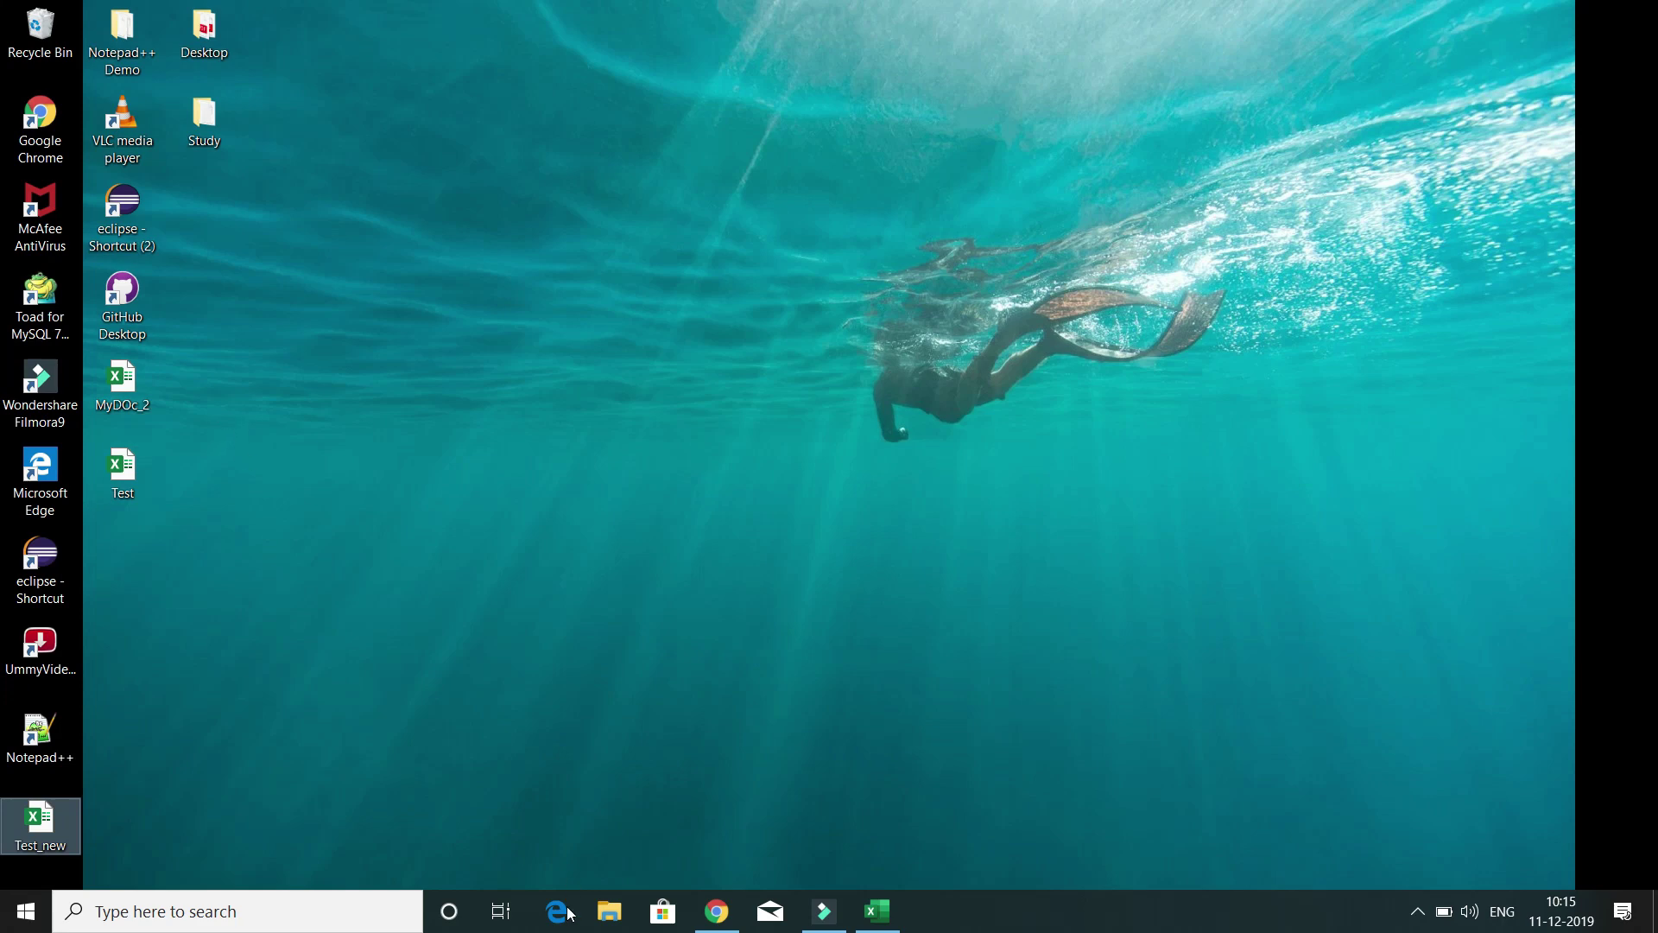
Back in the Test_new workbook, start a PDF/XPS export from File > Export
{"action": "left_click", "coordinate": [878, 911]}
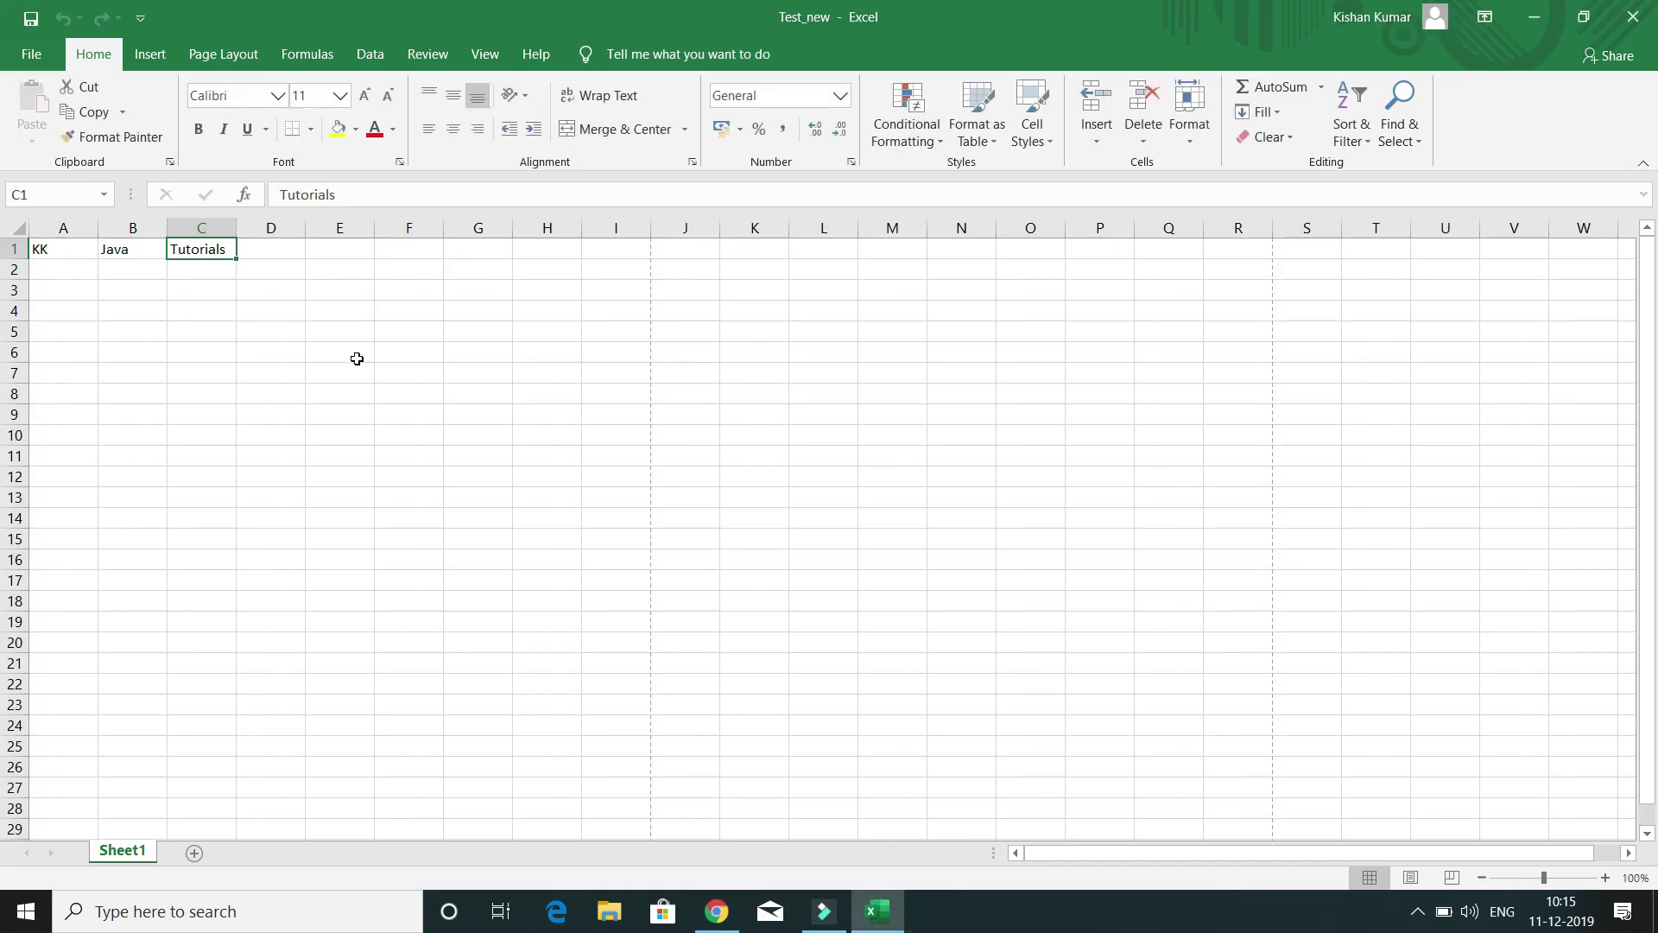
{"action": "left_click", "coordinate": [31, 55]}
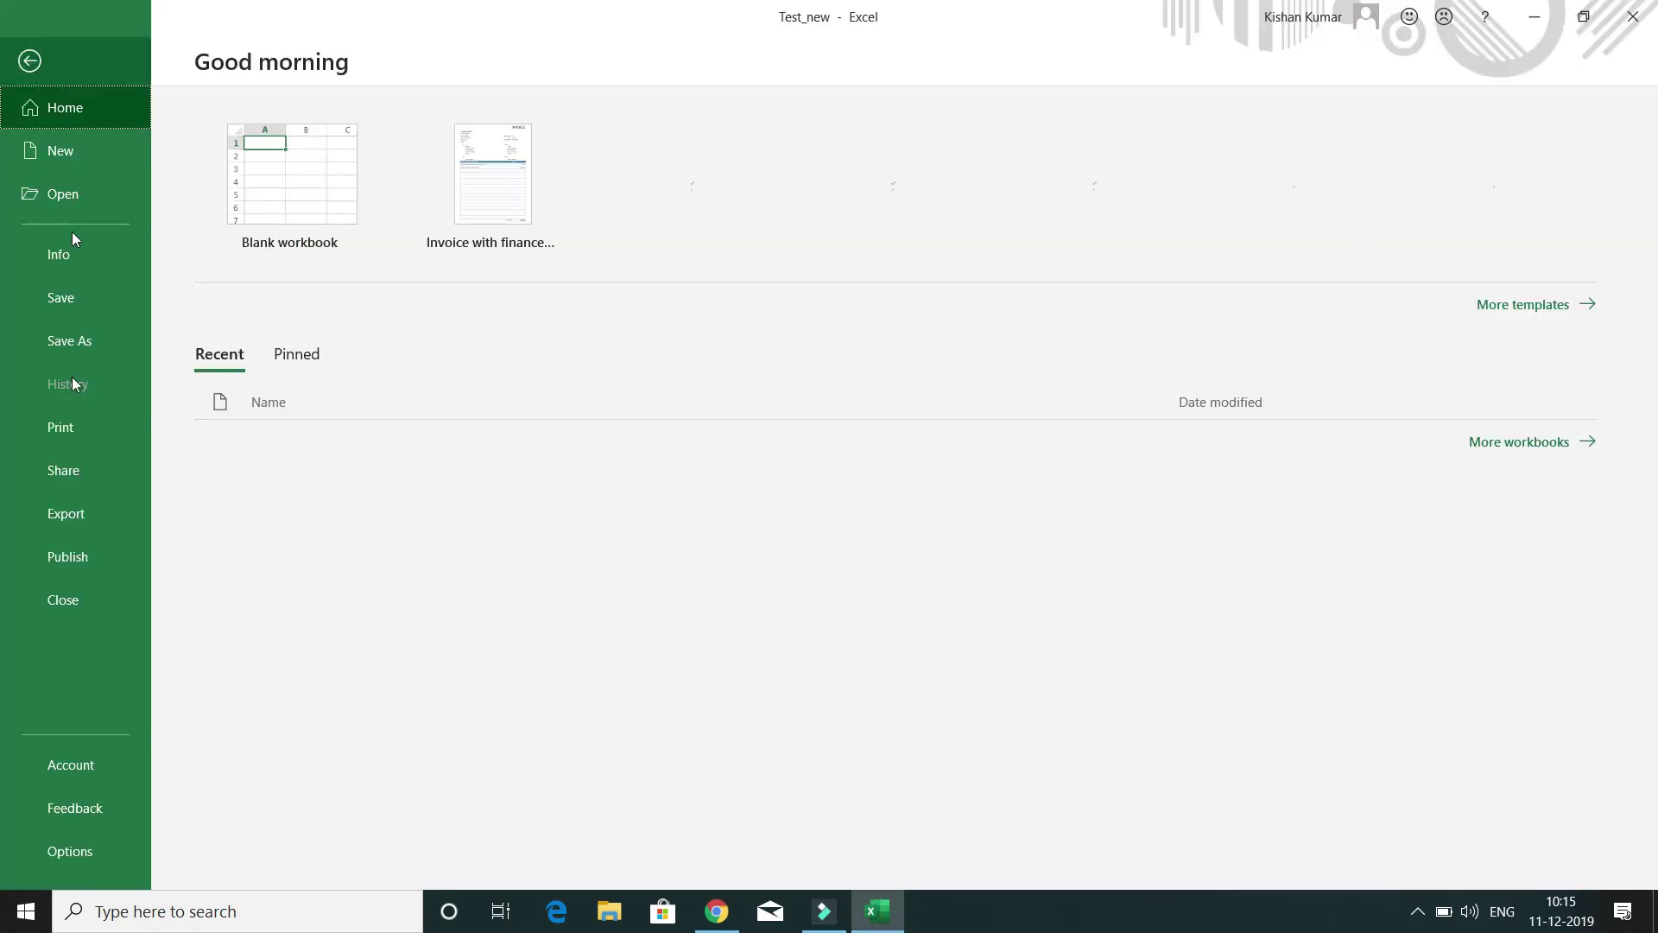
{"action": "left_click", "coordinate": [84, 516]}
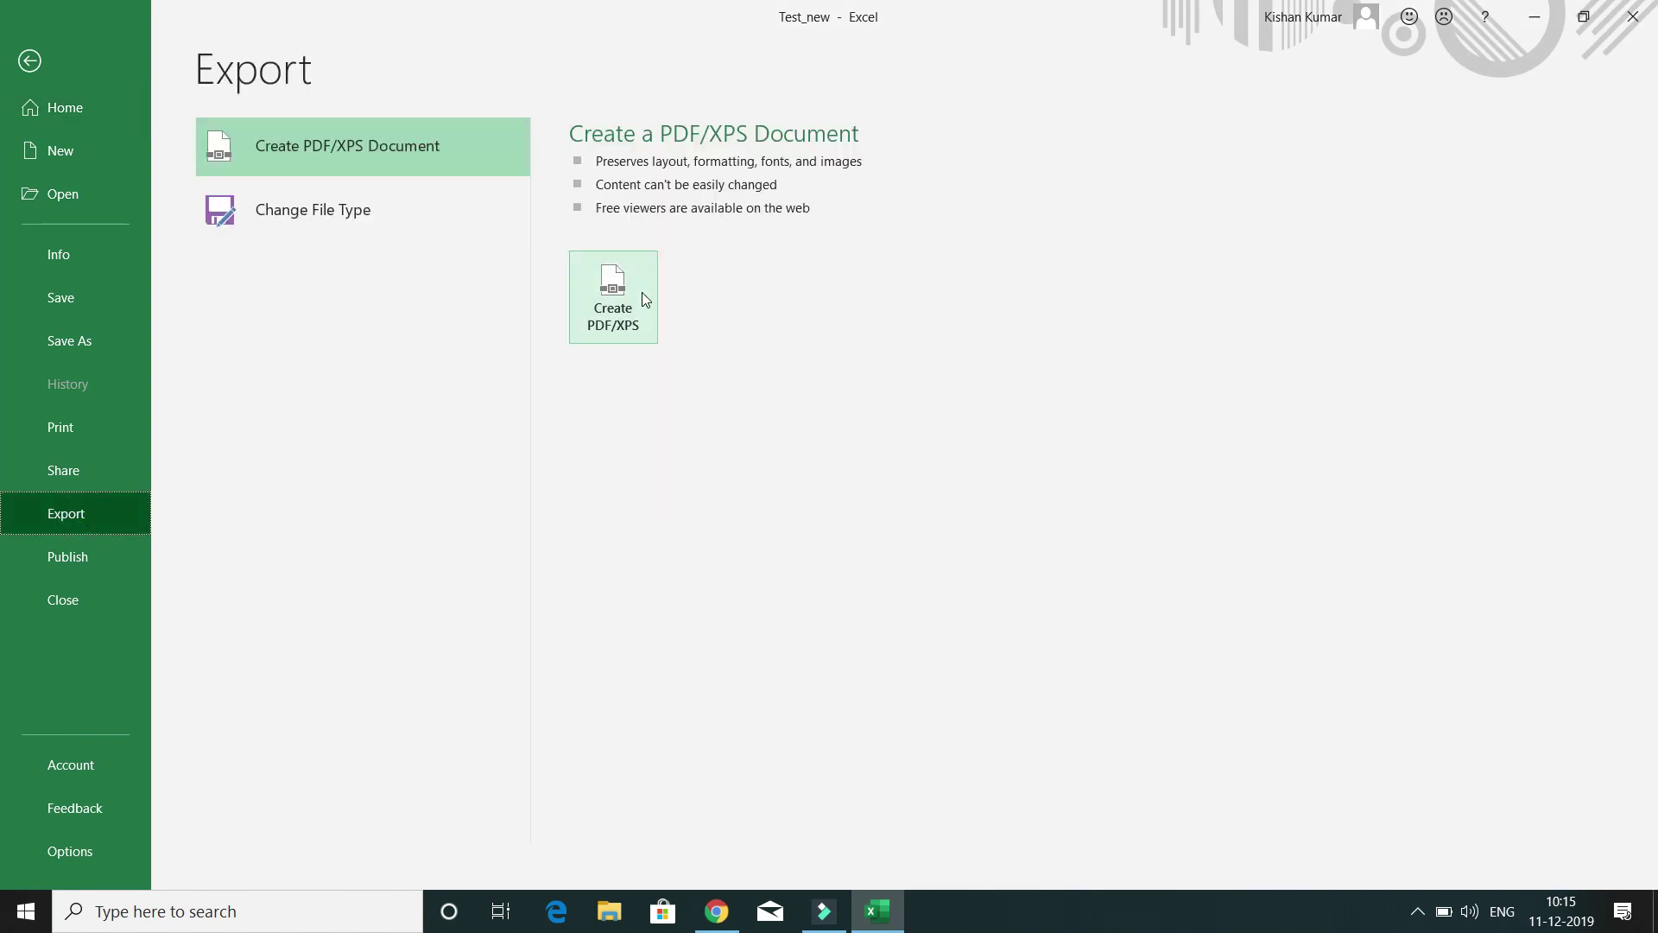
{"action": "left_click", "coordinate": [599, 307]}
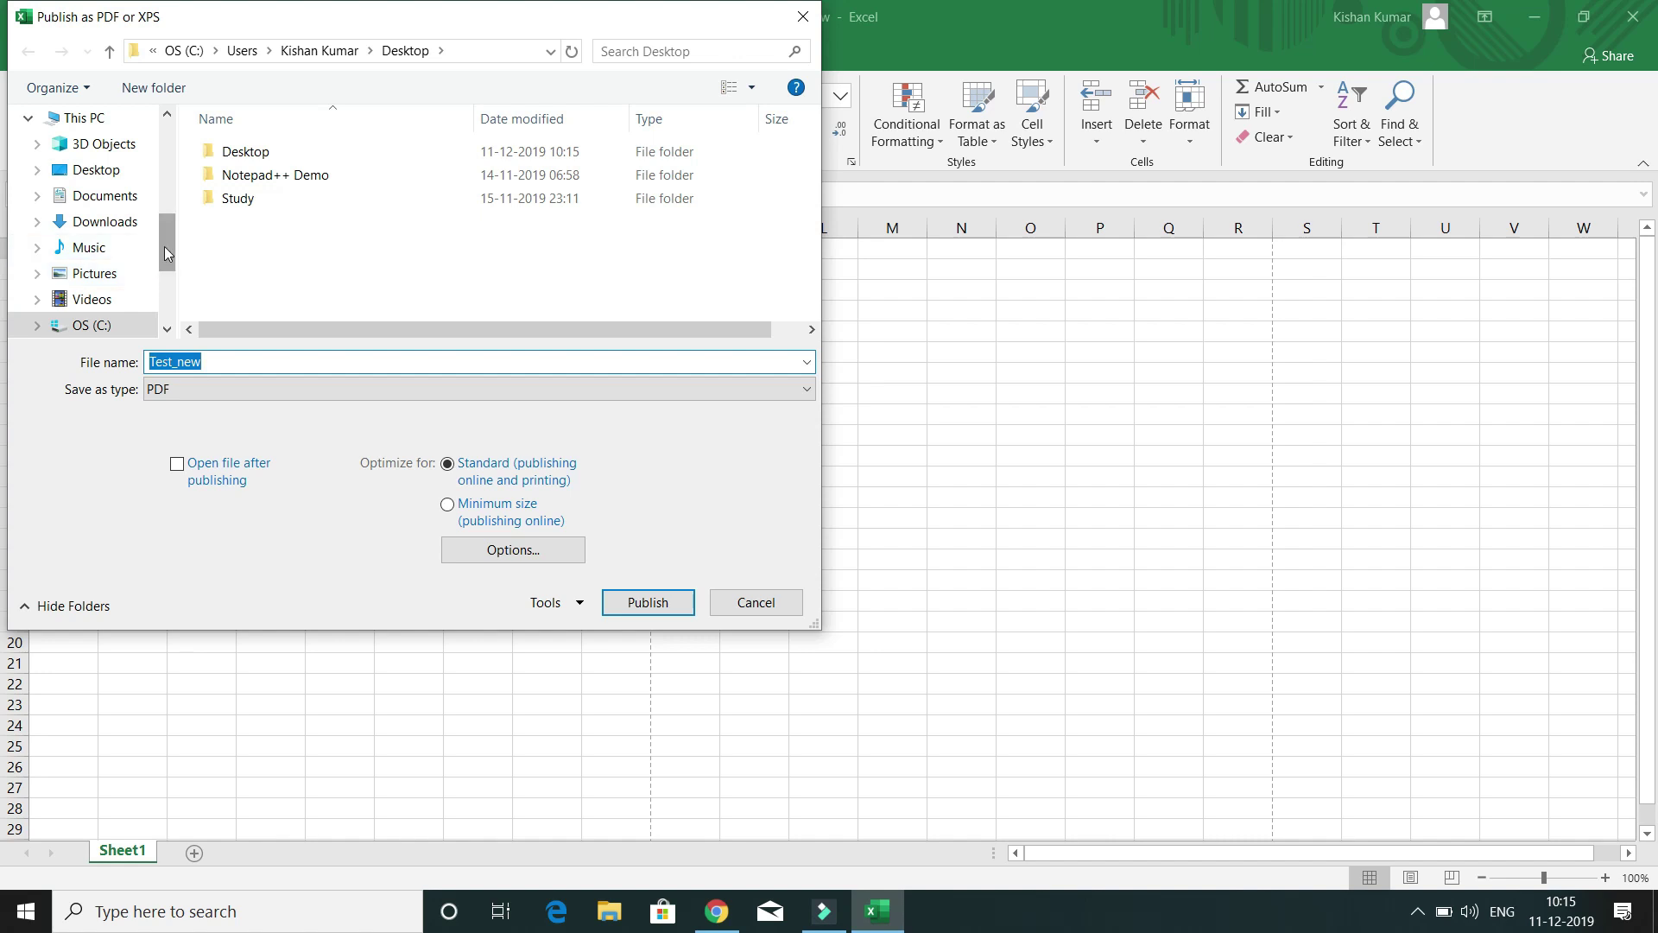
{"action": "left_click_drag", "start_coordinate": [164, 252], "coordinate": [168, 281]}
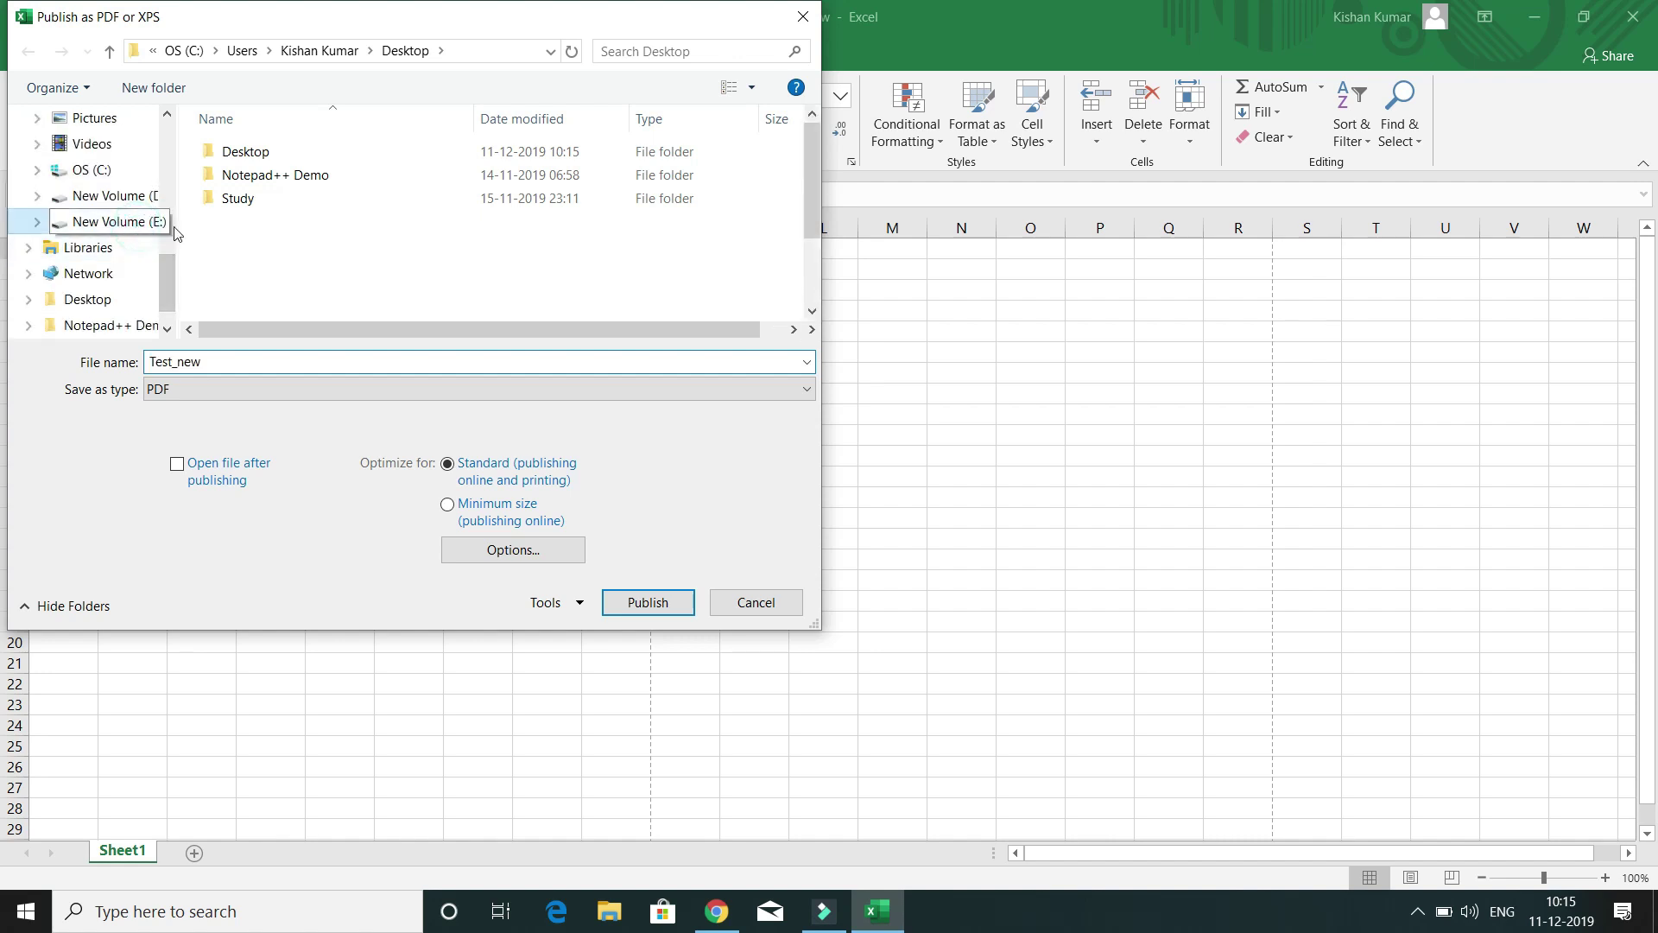
Browse drive New Volume (E:), looking inside the E-Book folder and back
{"action": "left_click", "coordinate": [113, 221]}
{"action": "left_click", "coordinate": [252, 176]}
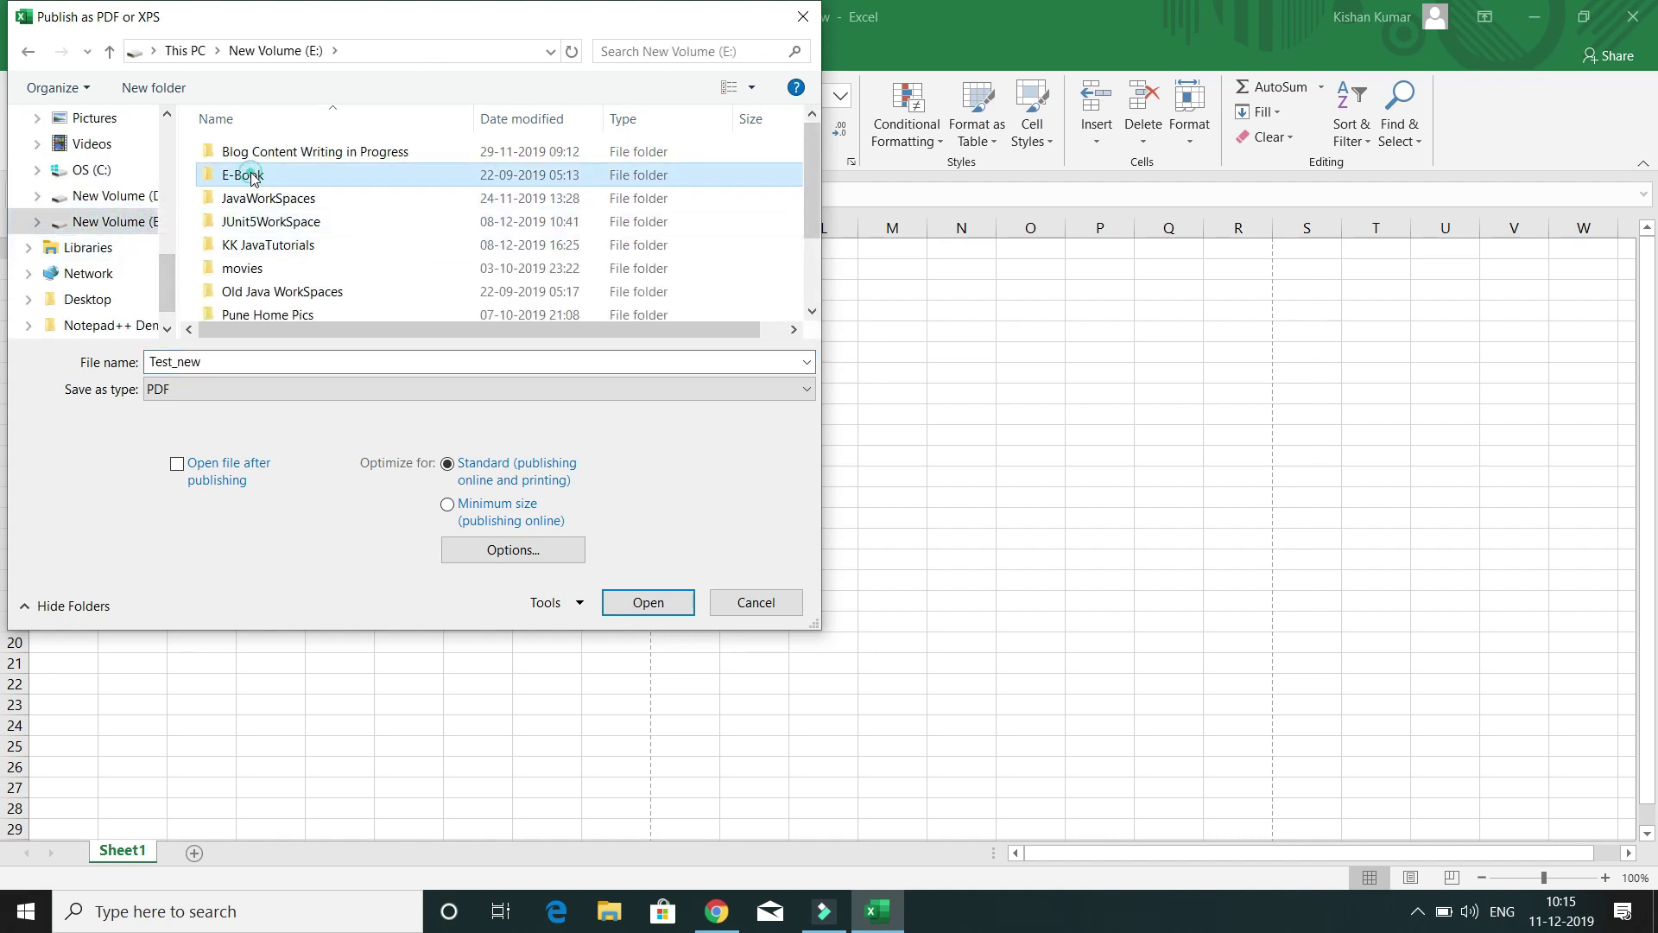
{"action": "double_click", "coordinate": [252, 176]}
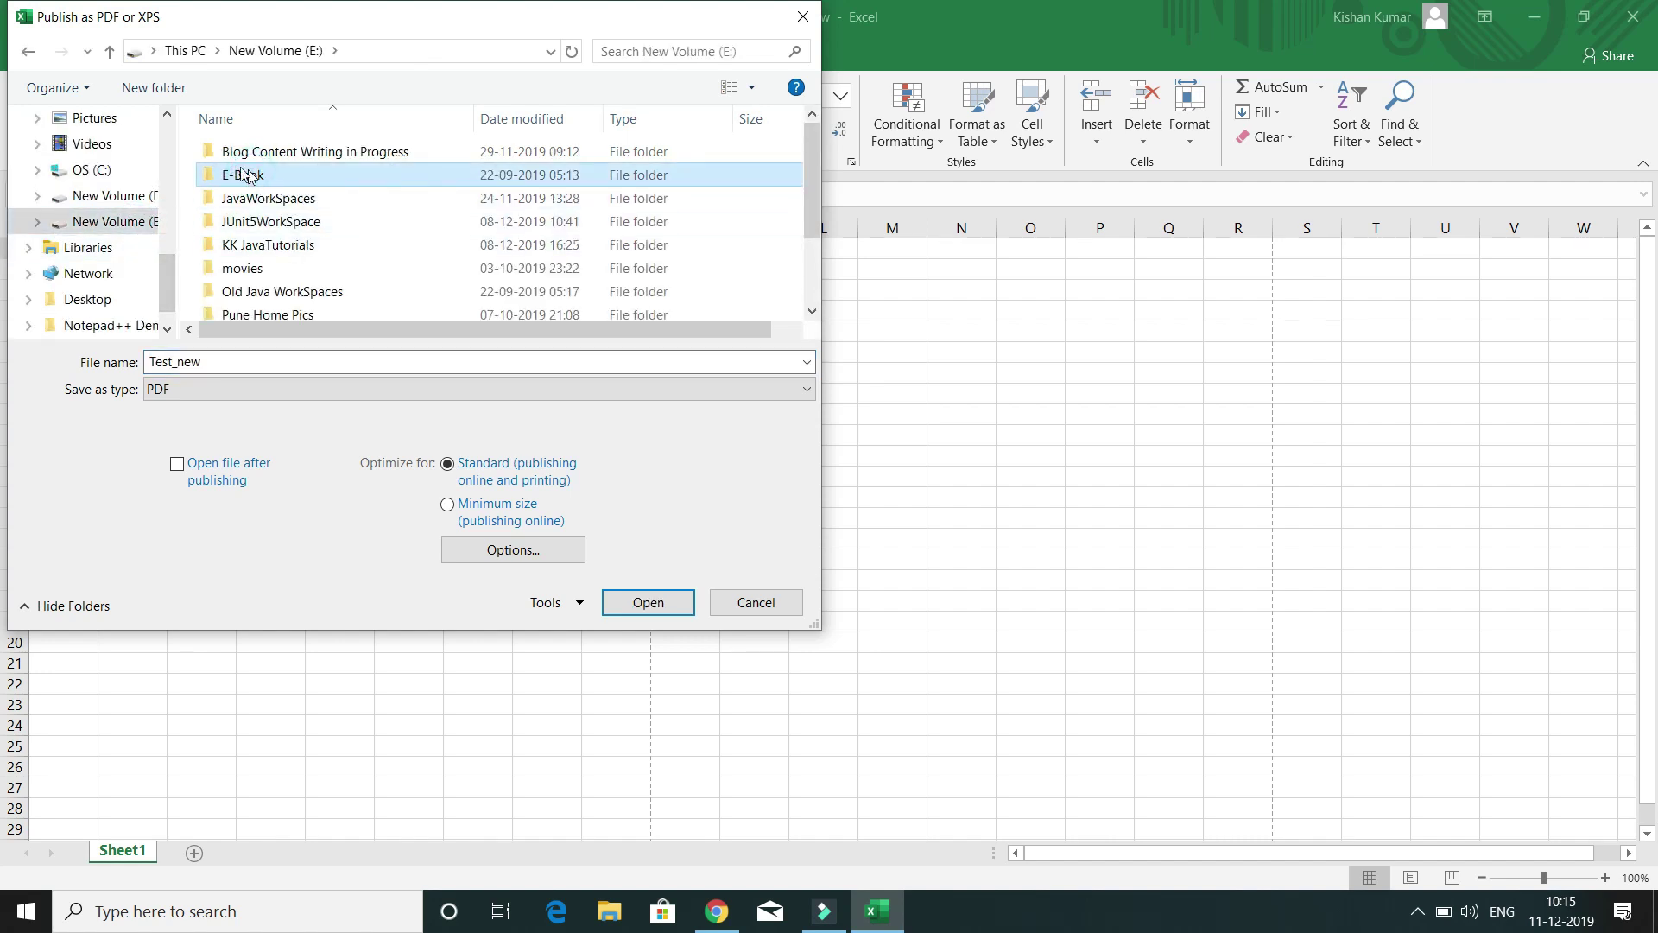
{"action": "left_click", "coordinate": [28, 50]}
{"action": "scroll", "coordinate": [285, 188], "scroll_direction": "down", "scroll_amount": 2}
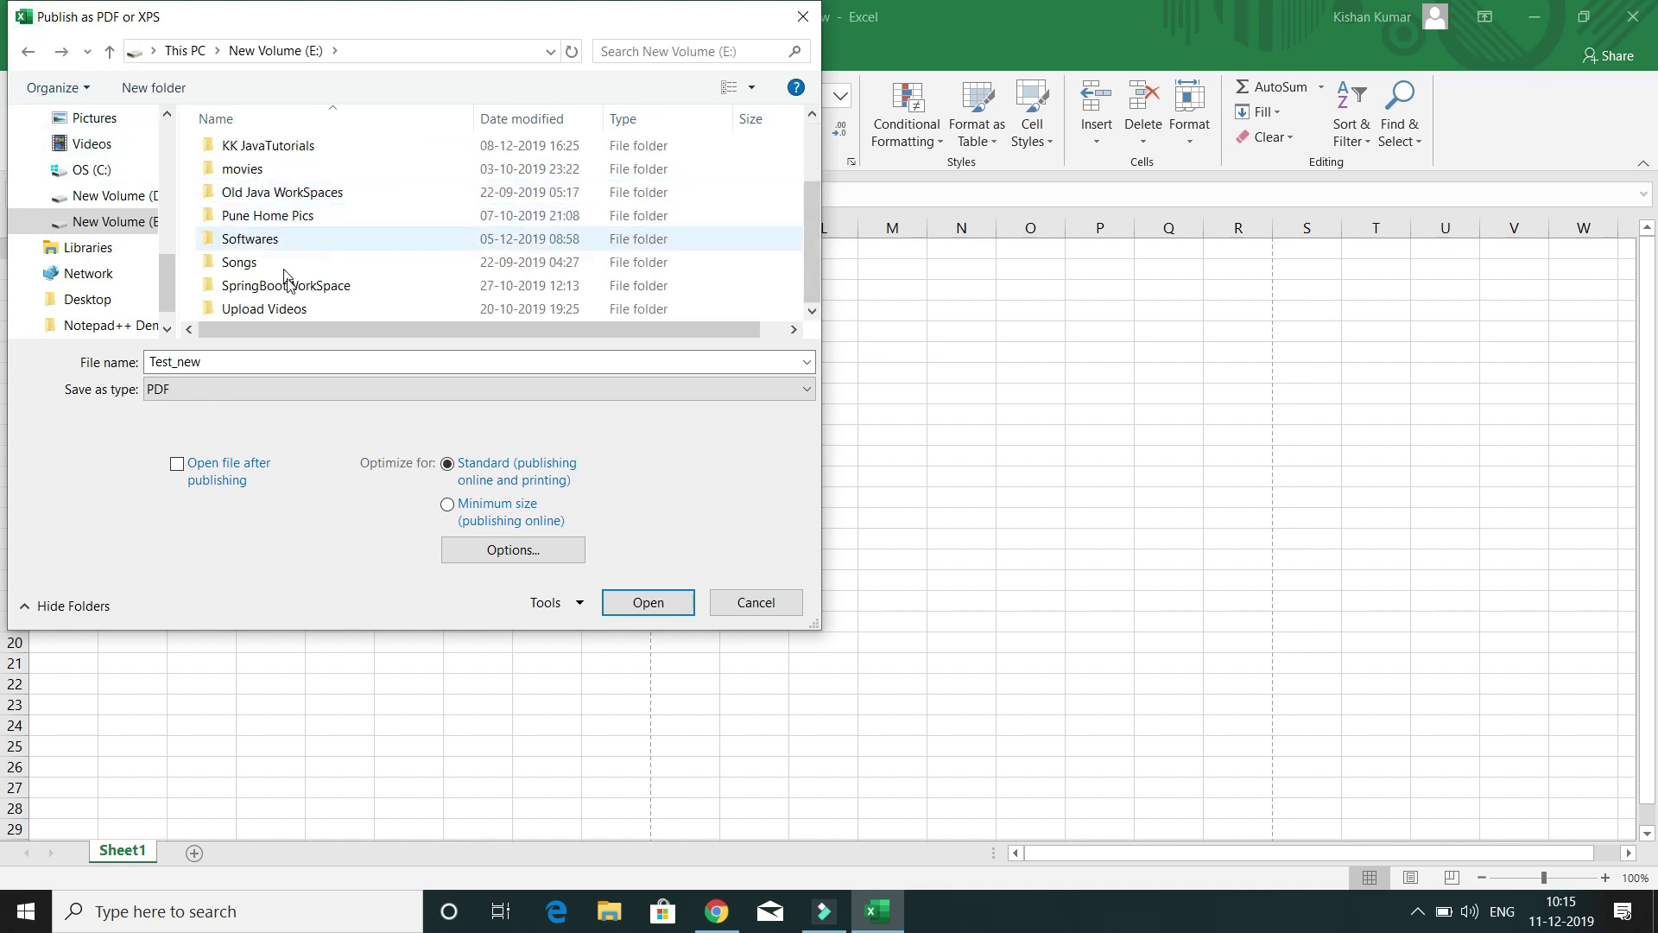
{"action": "double_click", "coordinate": [403, 215]}
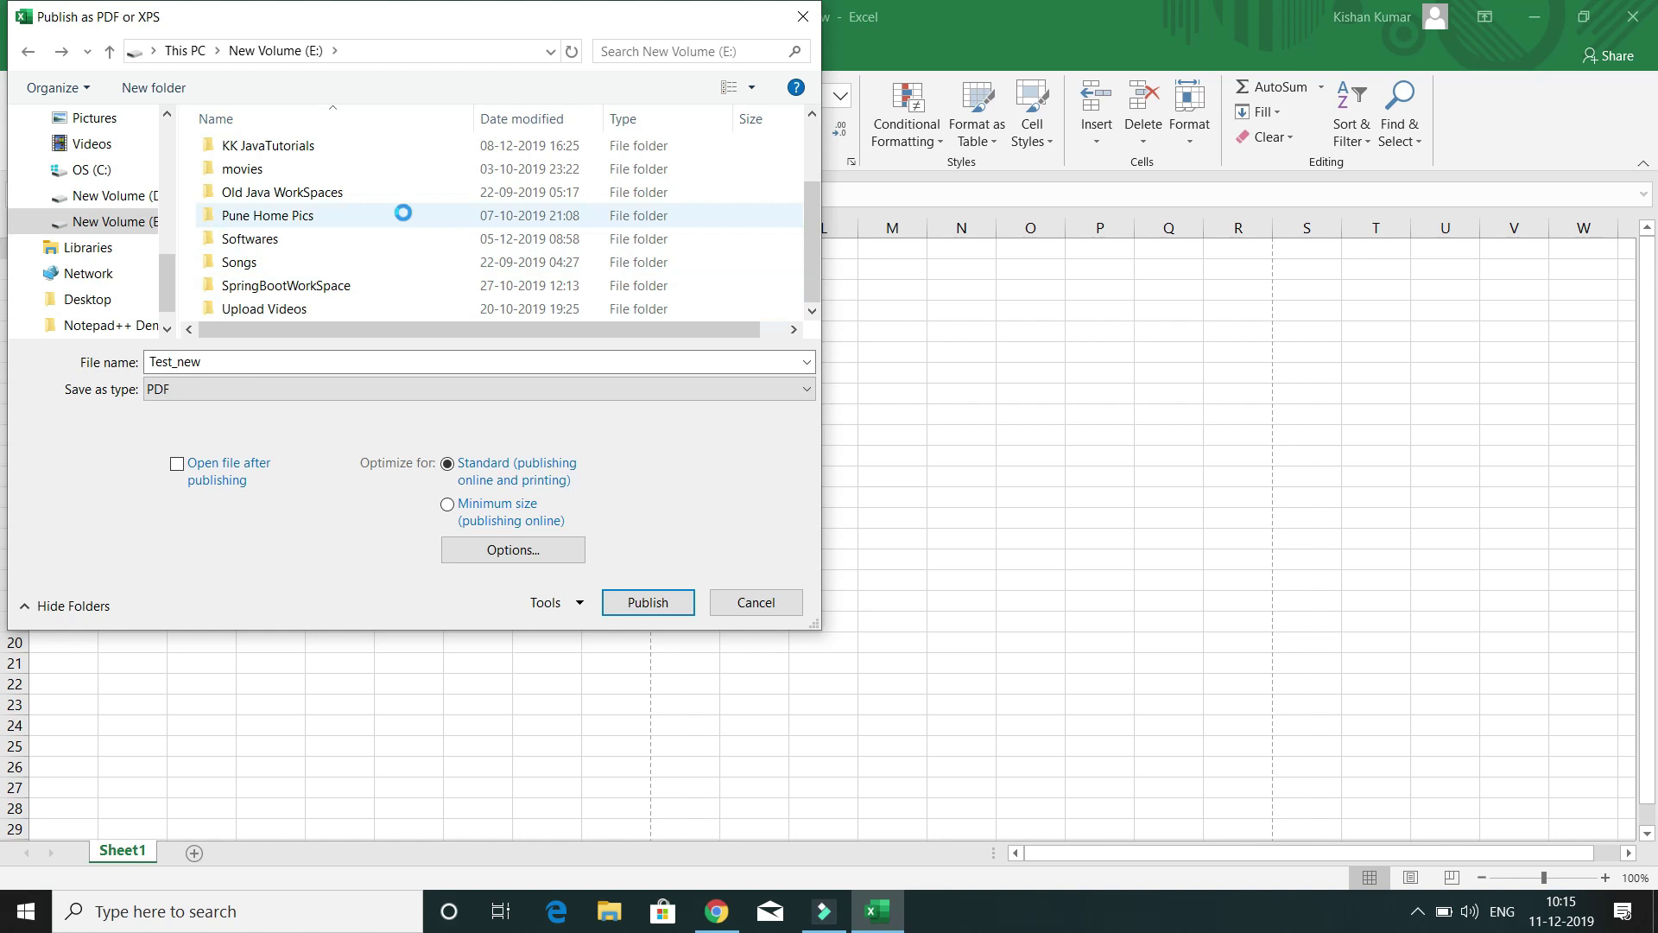
Create 'New folder' on drive E: and publish the Test_new PDF into it
{"action": "right_click", "coordinate": [403, 213]}
{"action": "mouse_move", "coordinate": [542, 496]}
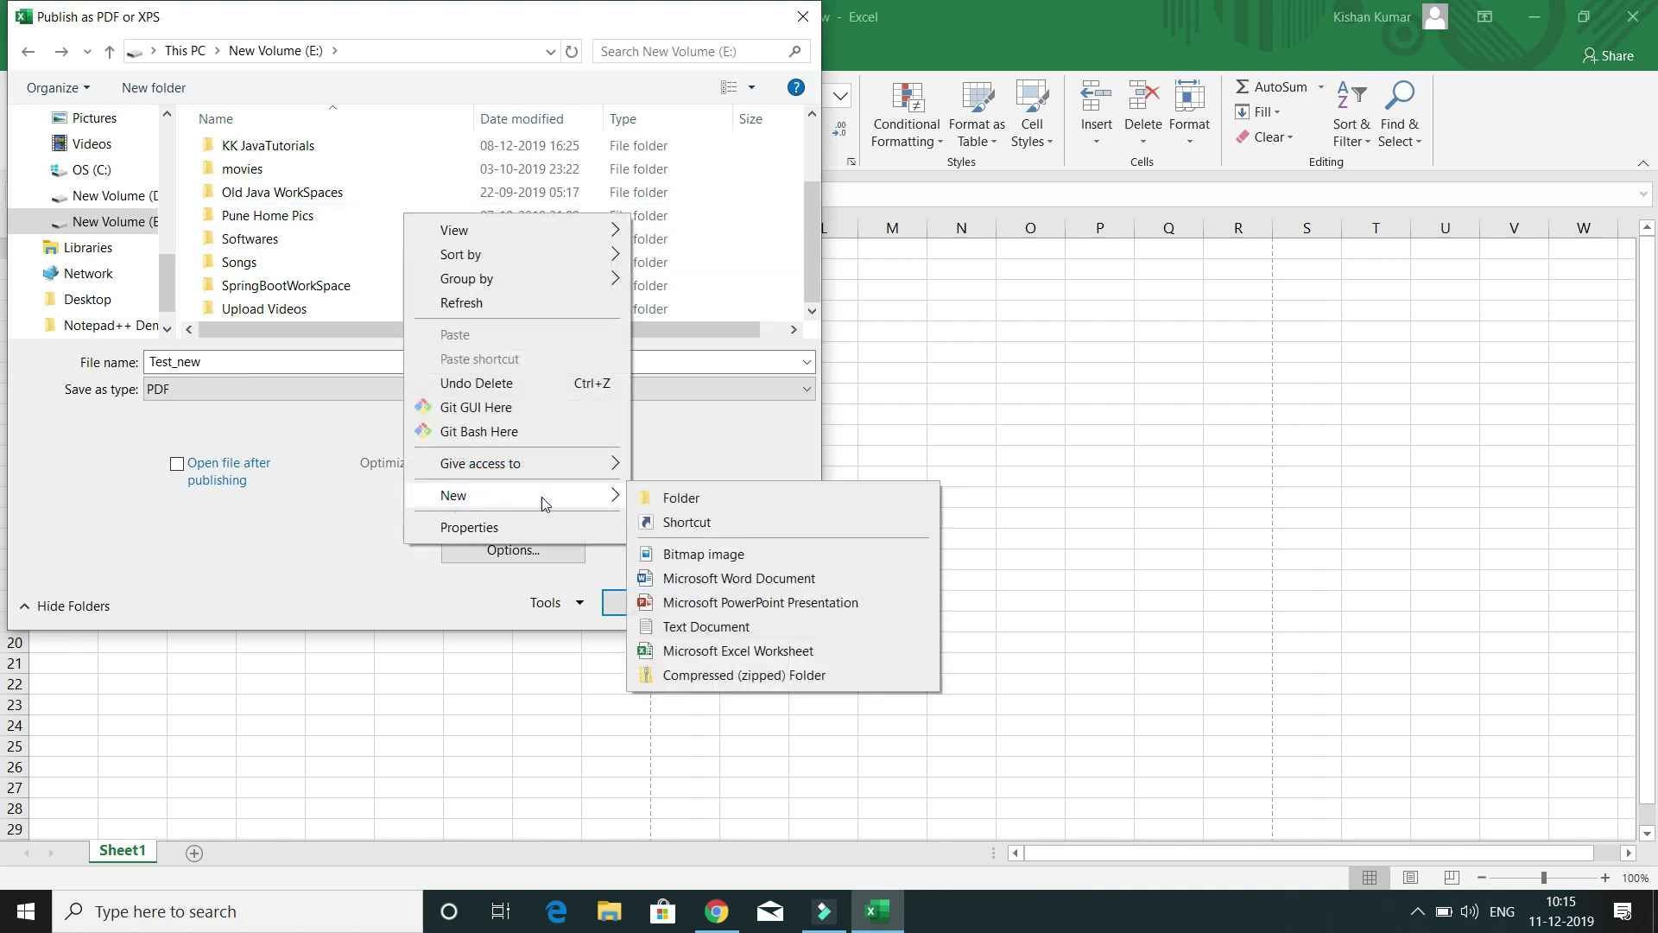
{"action": "left_click", "coordinate": [656, 498]}
{"action": "left_click", "coordinate": [363, 283]}
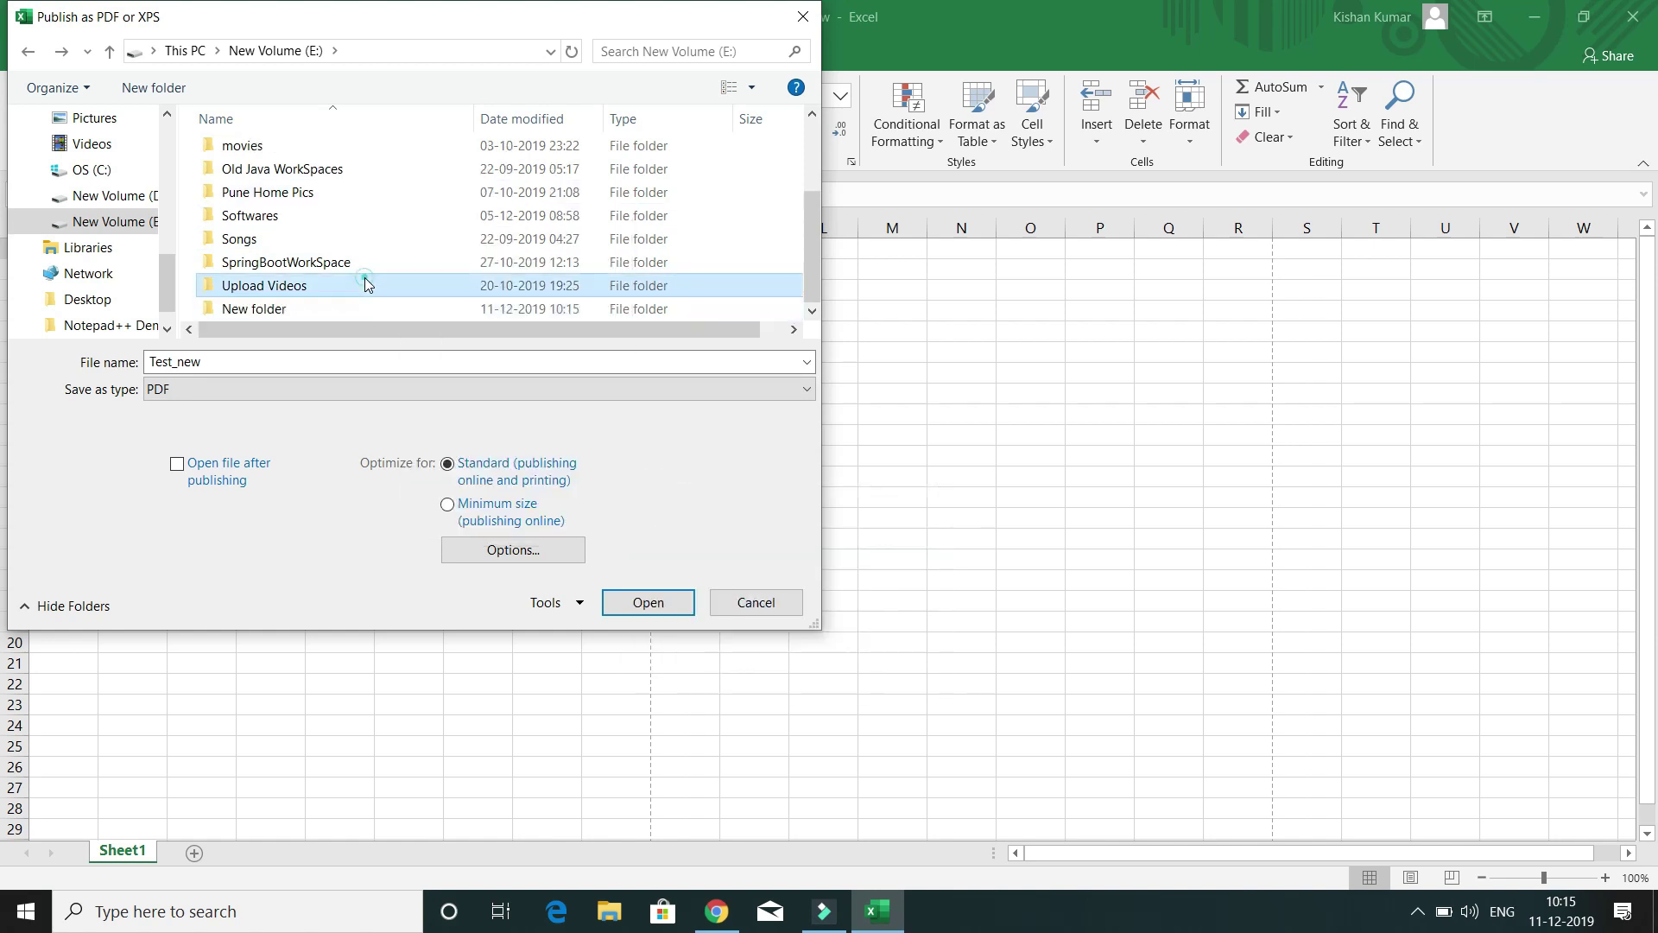
{"action": "double_click", "coordinate": [268, 309]}
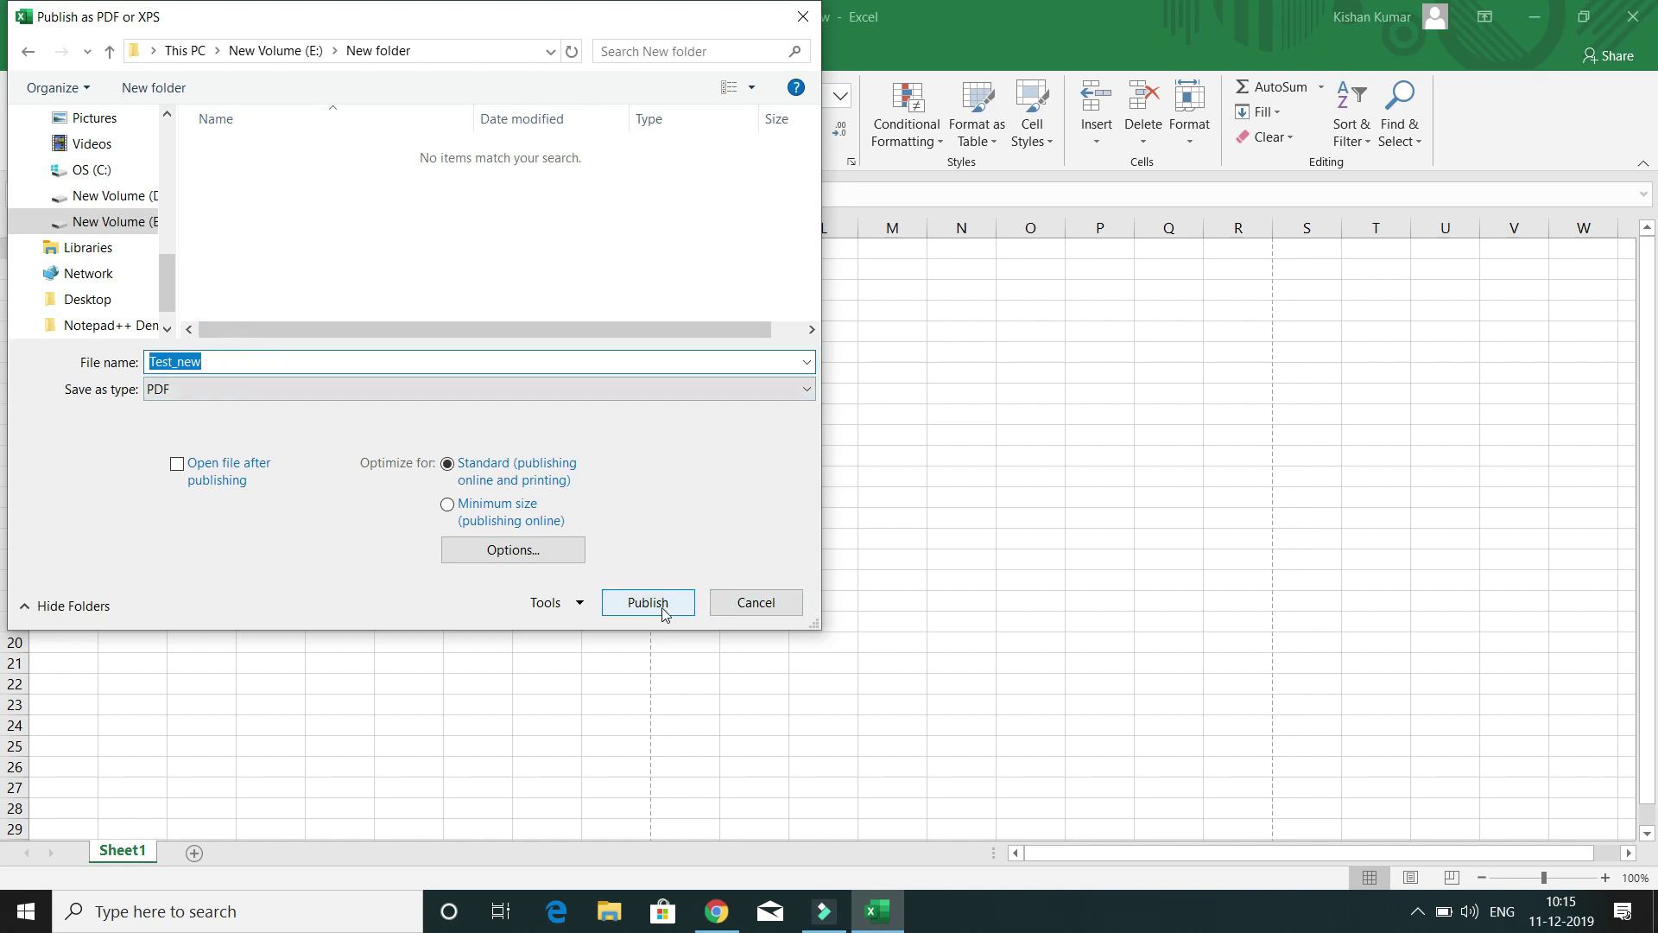
{"action": "left_click", "coordinate": [663, 604]}
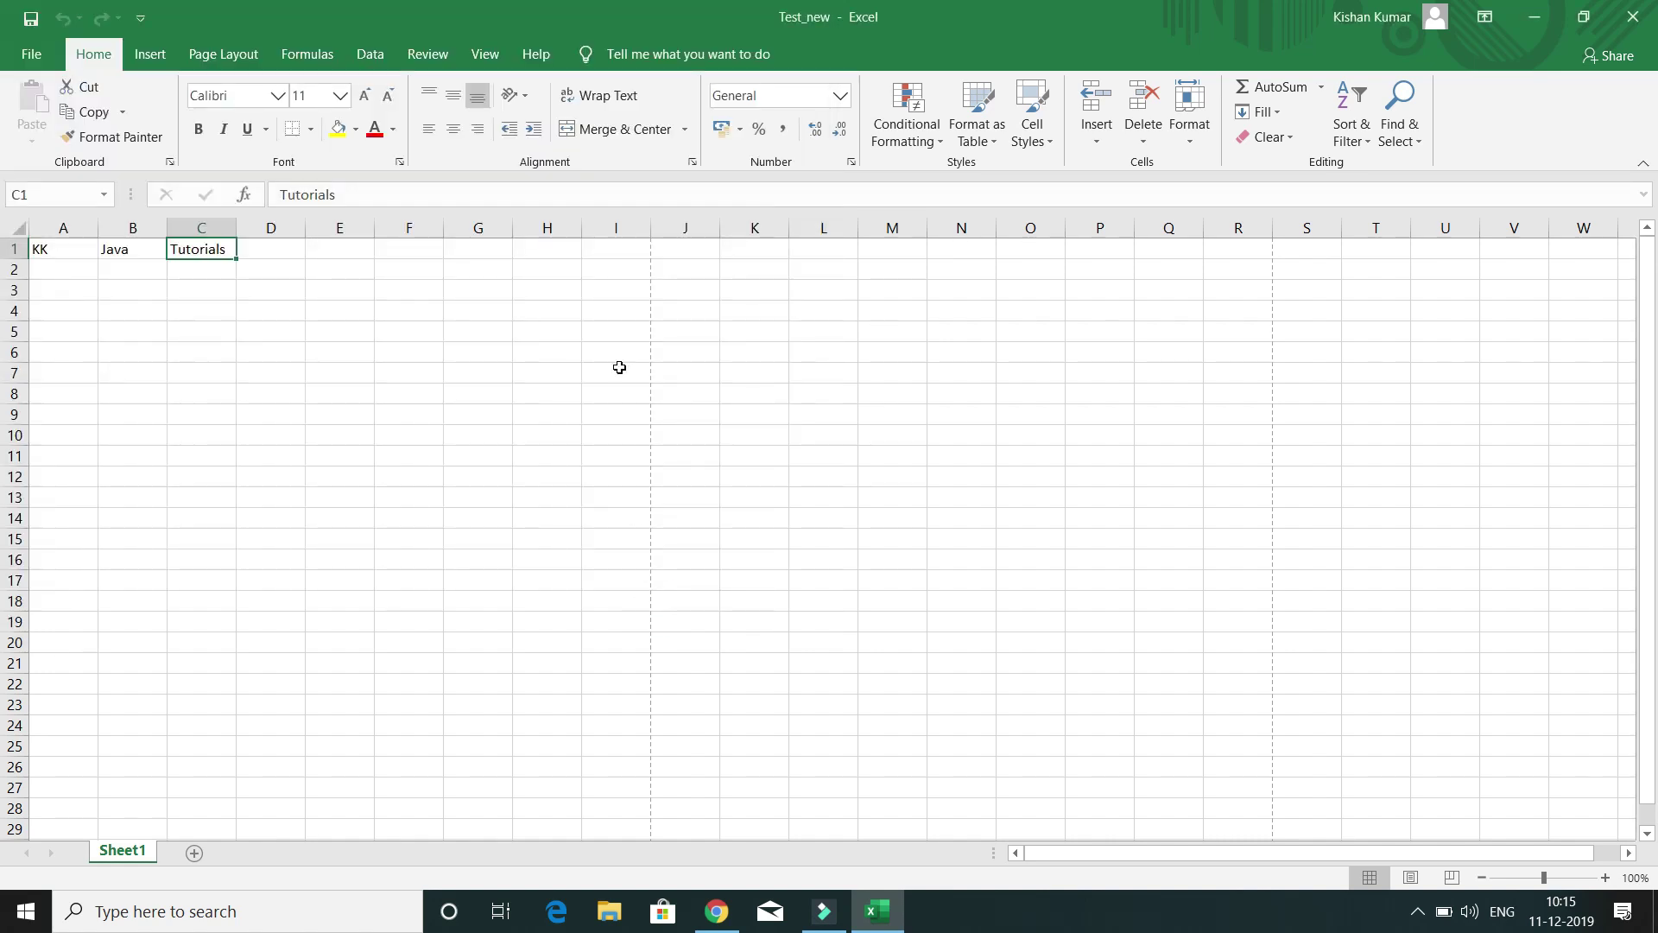
{"action": "key", "text": "super+e"}
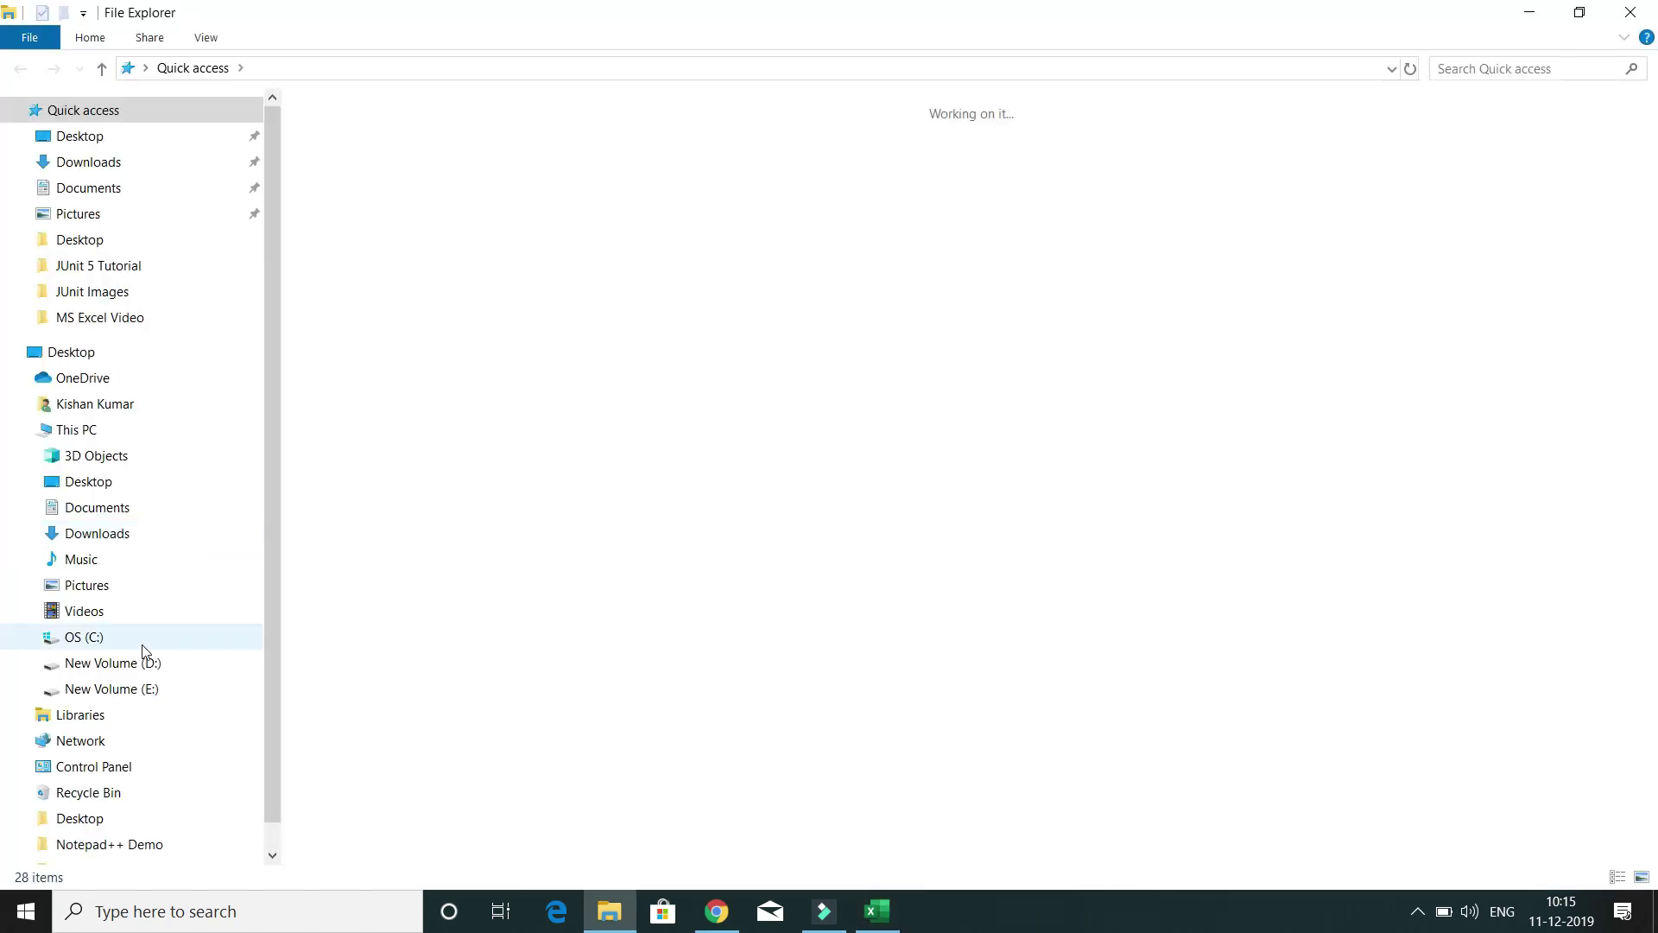
Open Test_new.pdf from New folder on drive E:, then return to Excel
{"action": "left_click", "coordinate": [137, 688]}
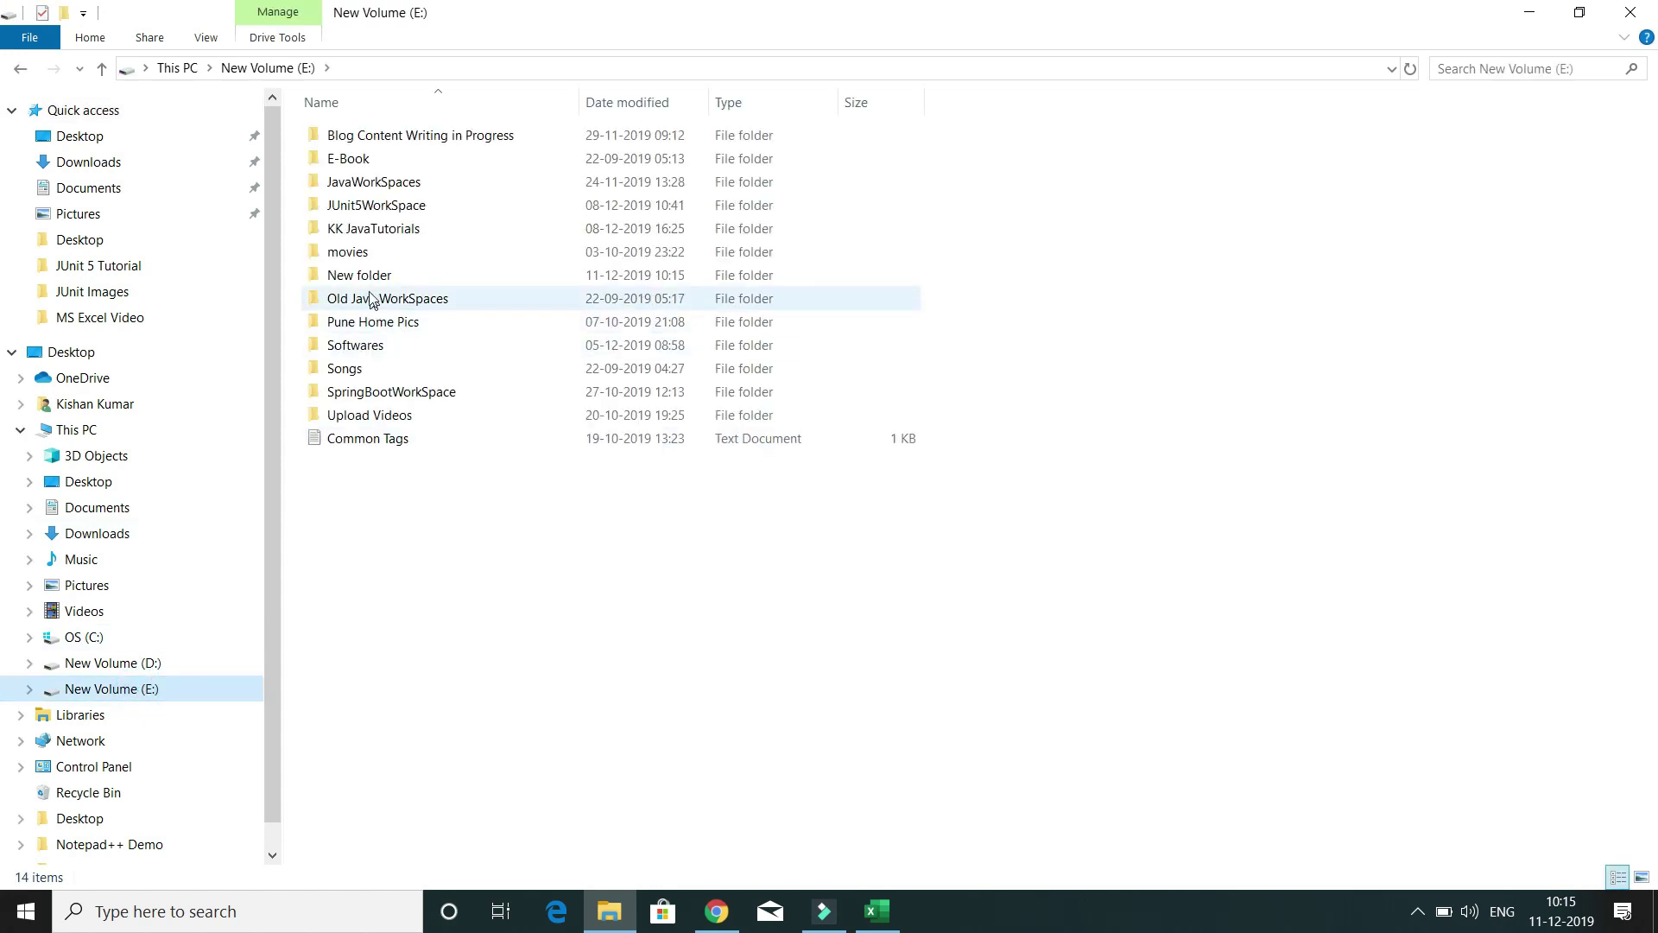
{"action": "double_click", "coordinate": [361, 275]}
{"action": "left_click", "coordinate": [340, 138]}
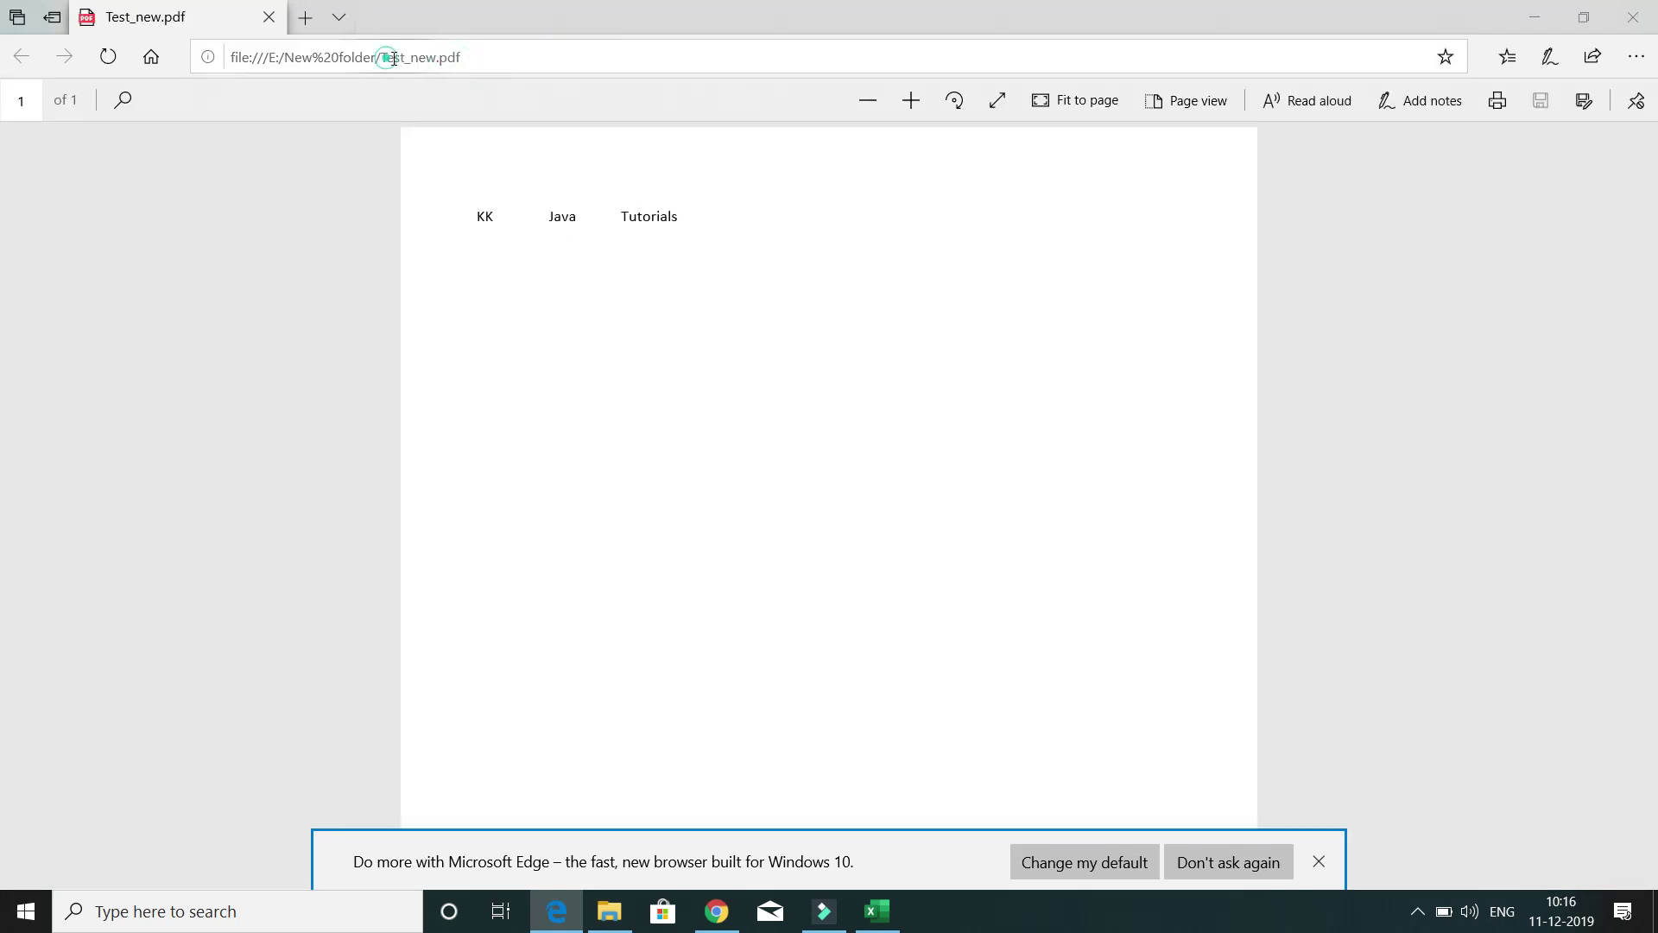
{"action": "left_click_drag", "start_coordinate": [386, 57], "coordinate": [440, 57]}
{"action": "key", "text": "alt+Tab"}
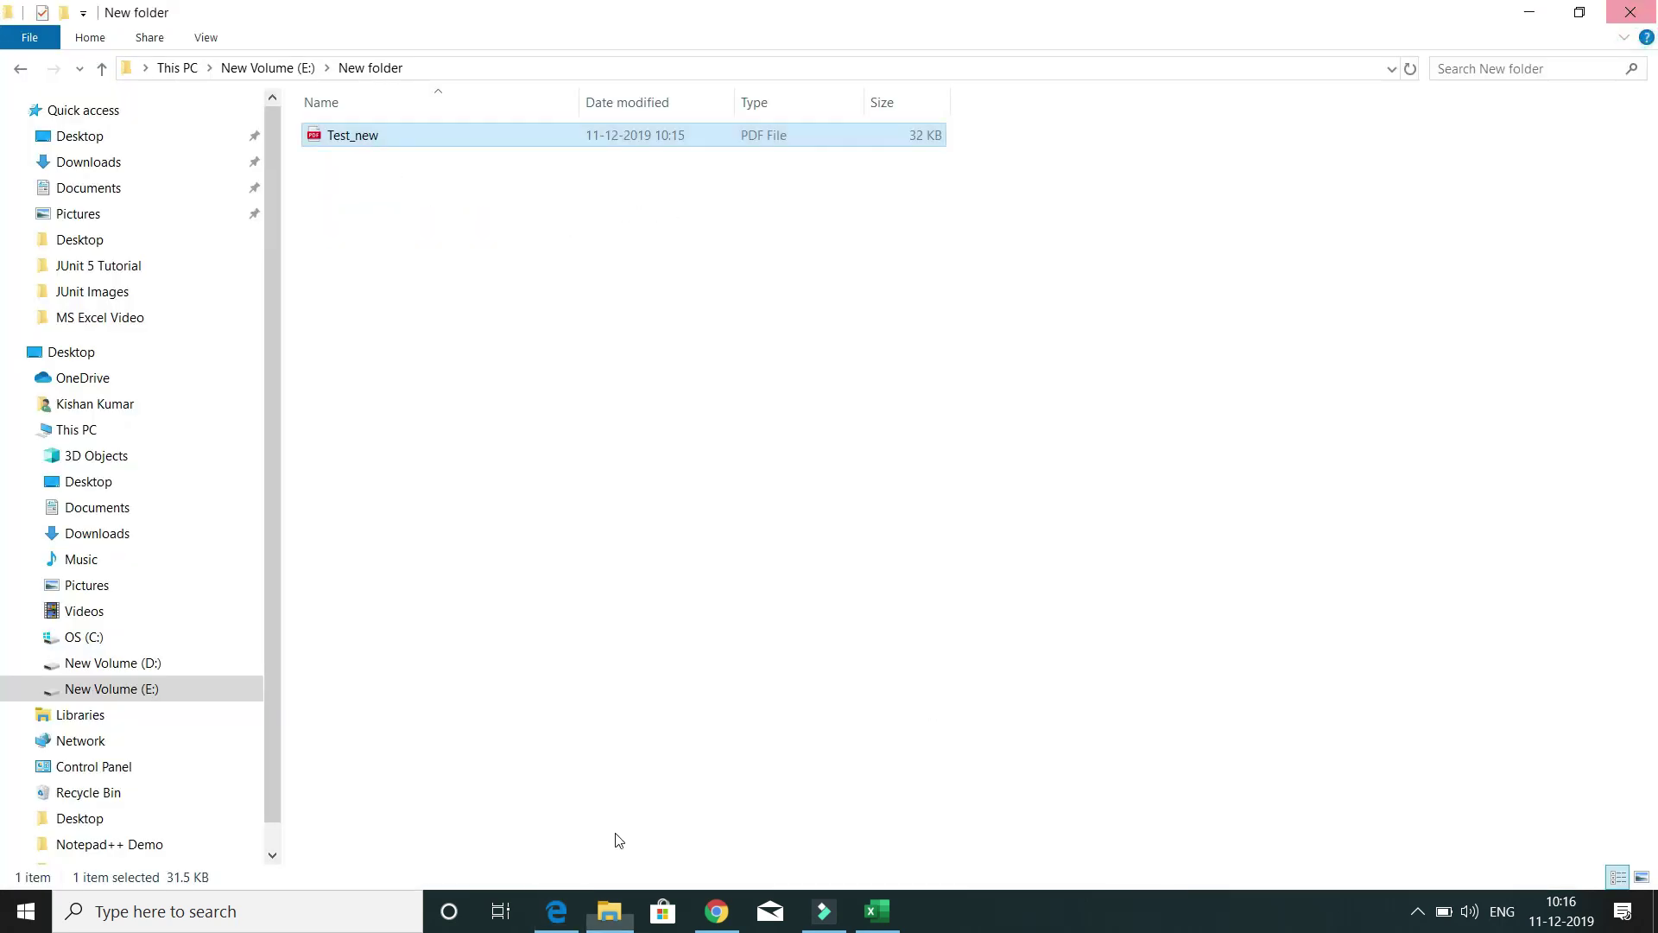
{"action": "left_click", "coordinate": [878, 911]}
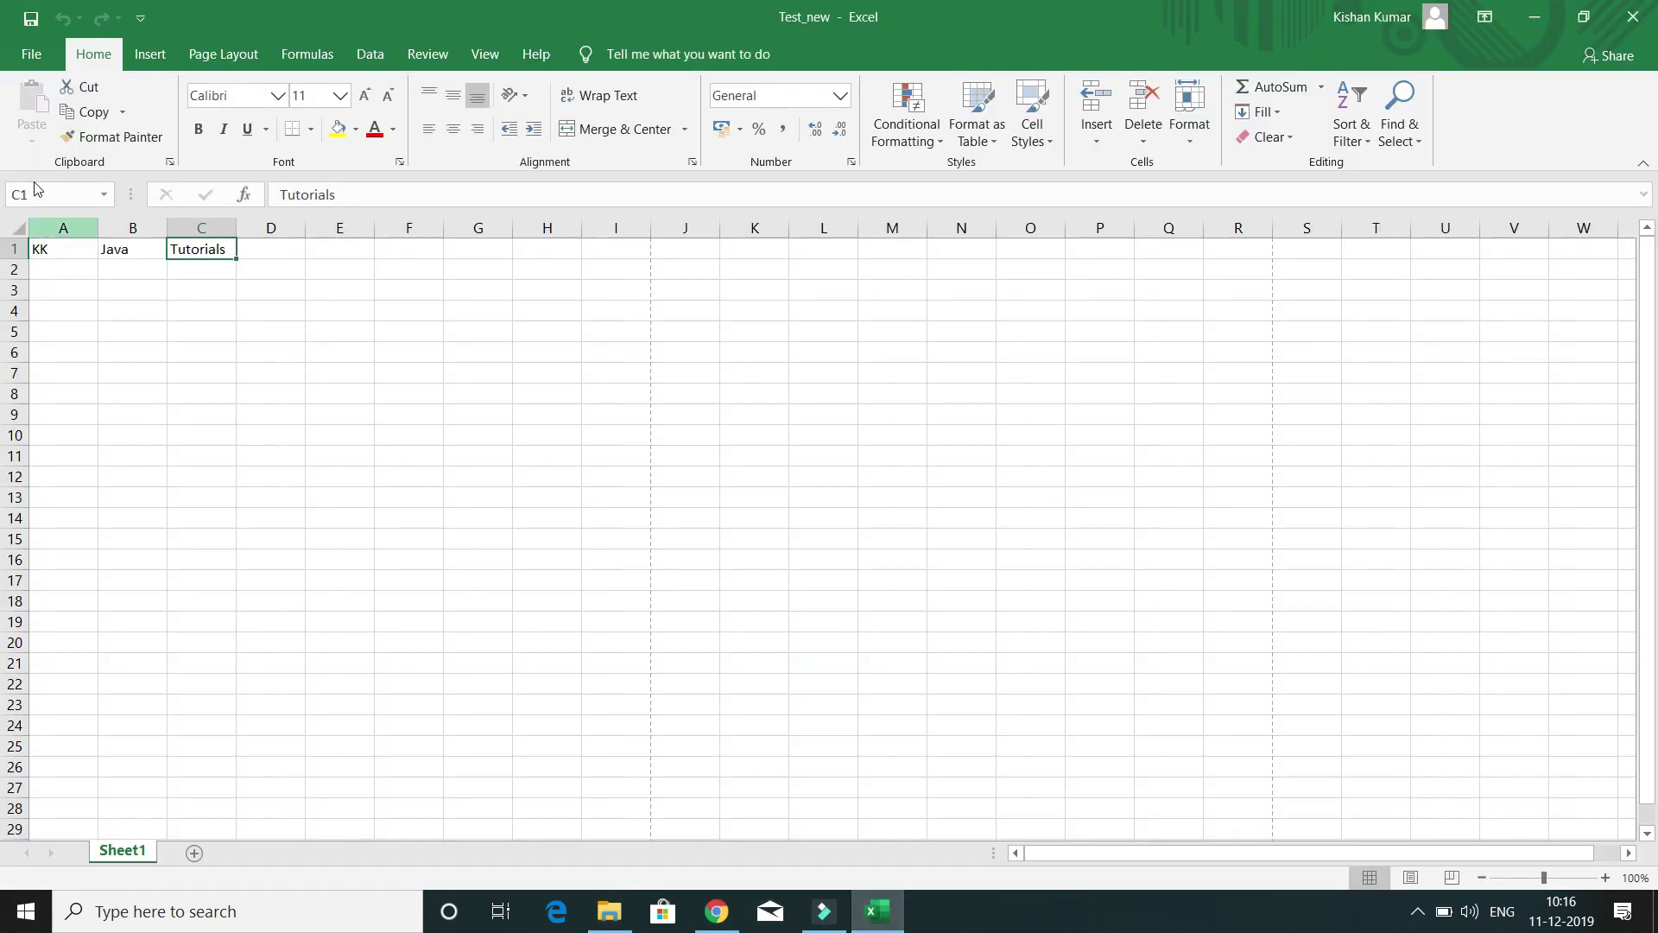
Look at the File tab's publish options and Feedback page, then return to the worksheet
{"action": "left_click", "coordinate": [31, 56]}
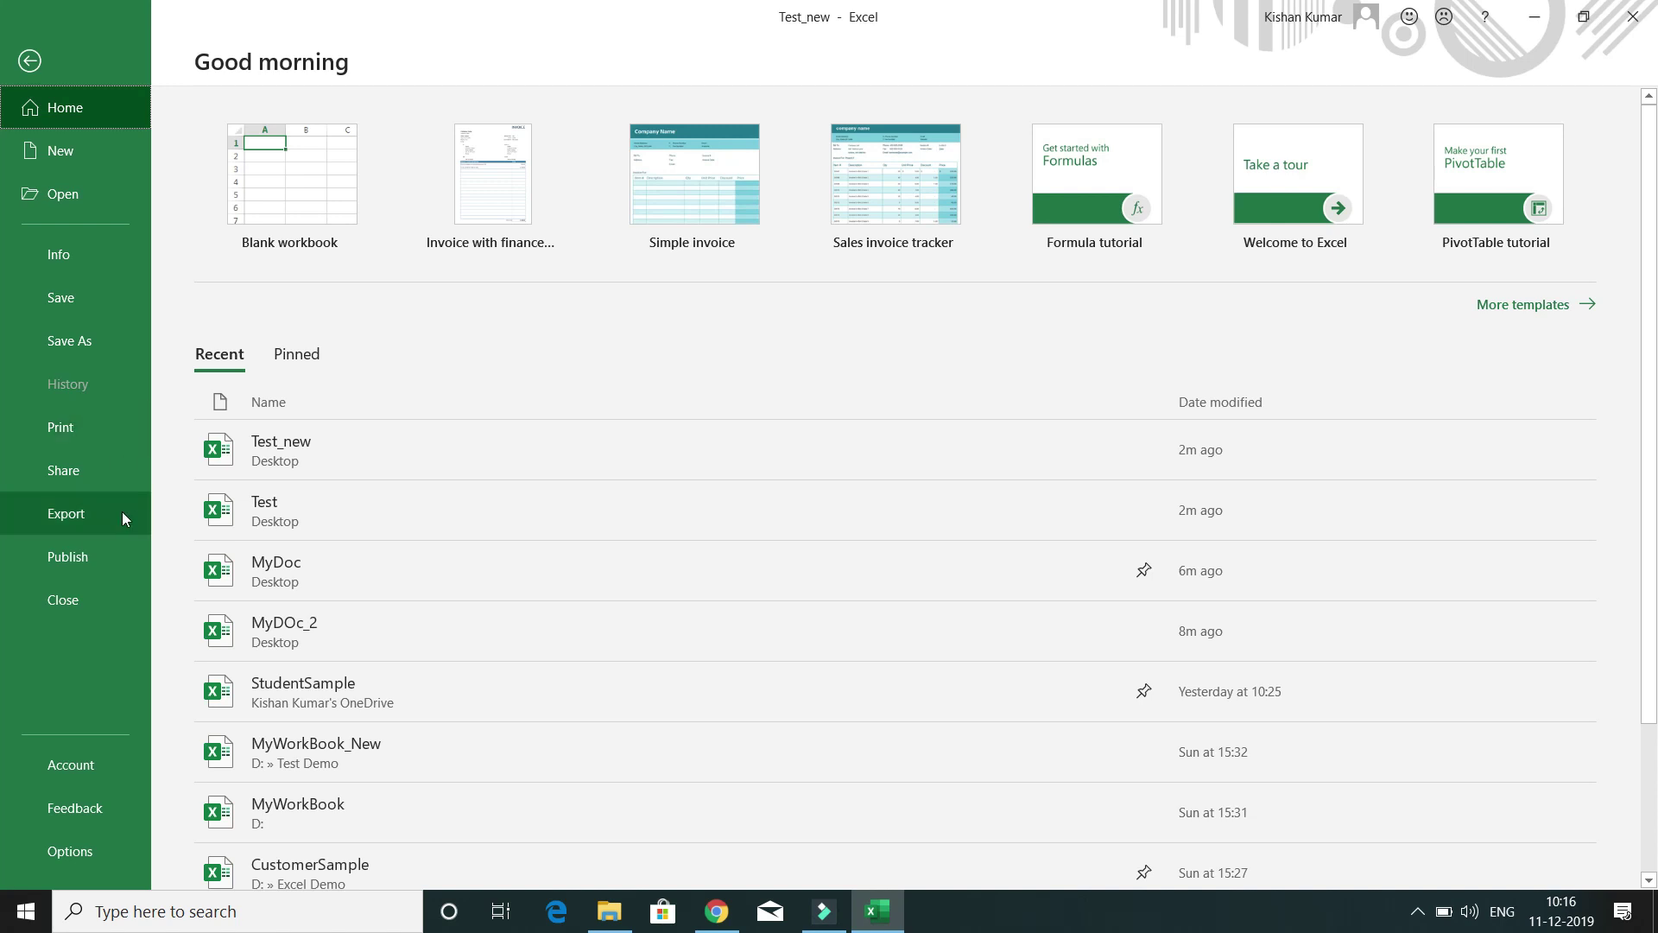
{"action": "left_click", "coordinate": [89, 557]}
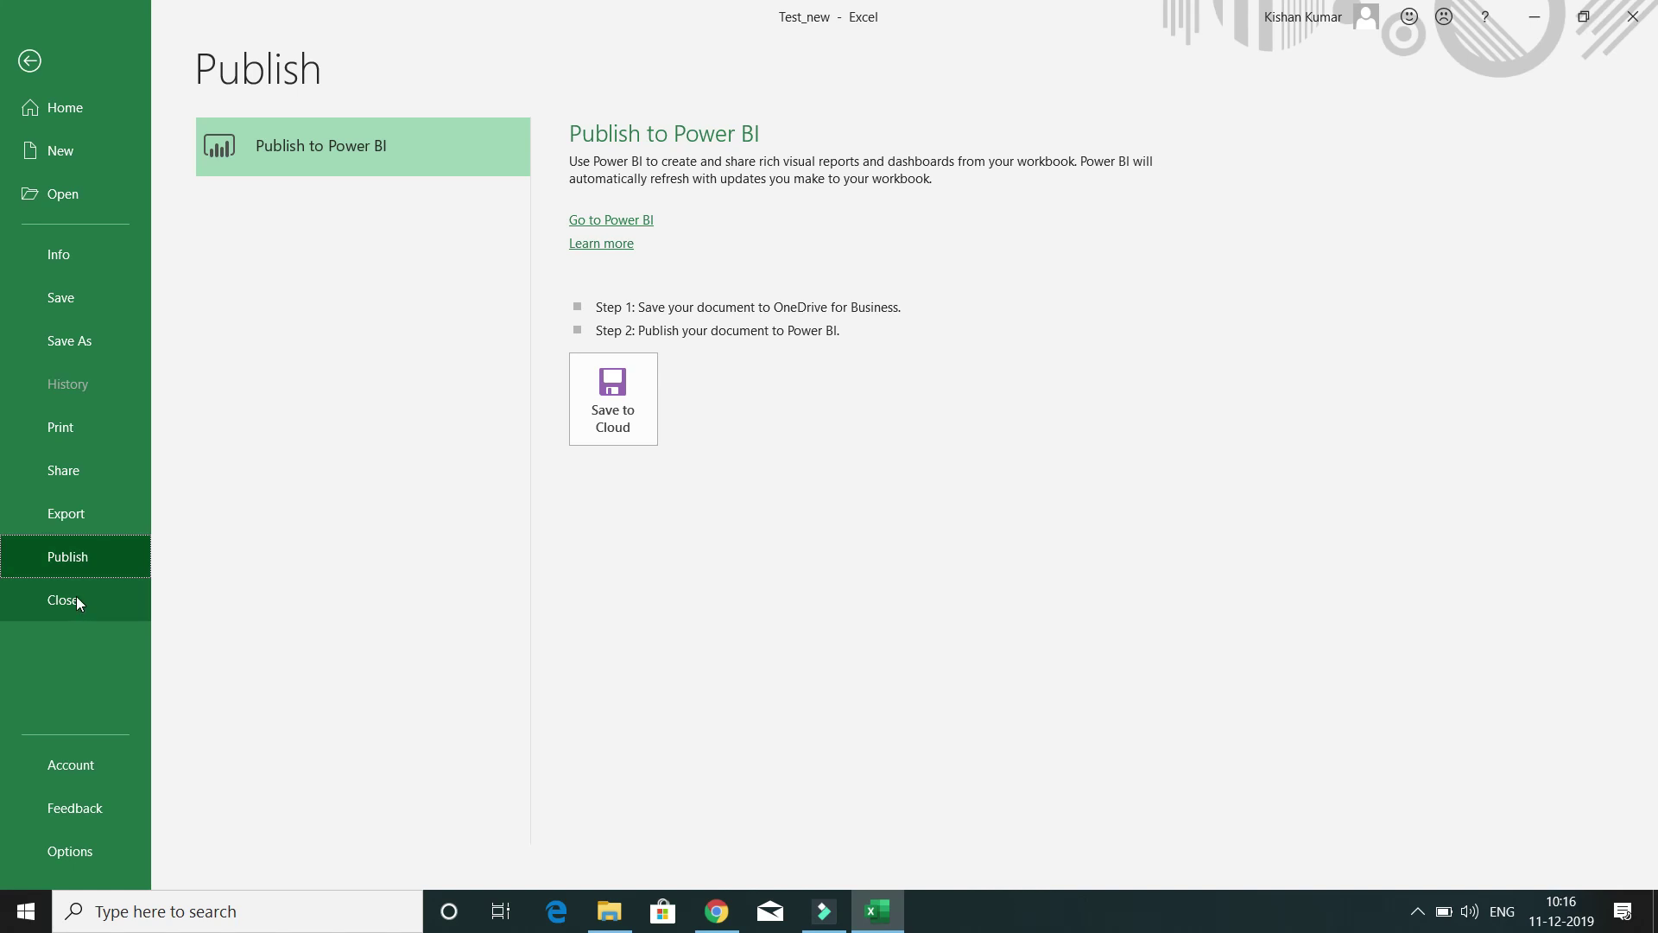
{"action": "left_click", "coordinate": [76, 807]}
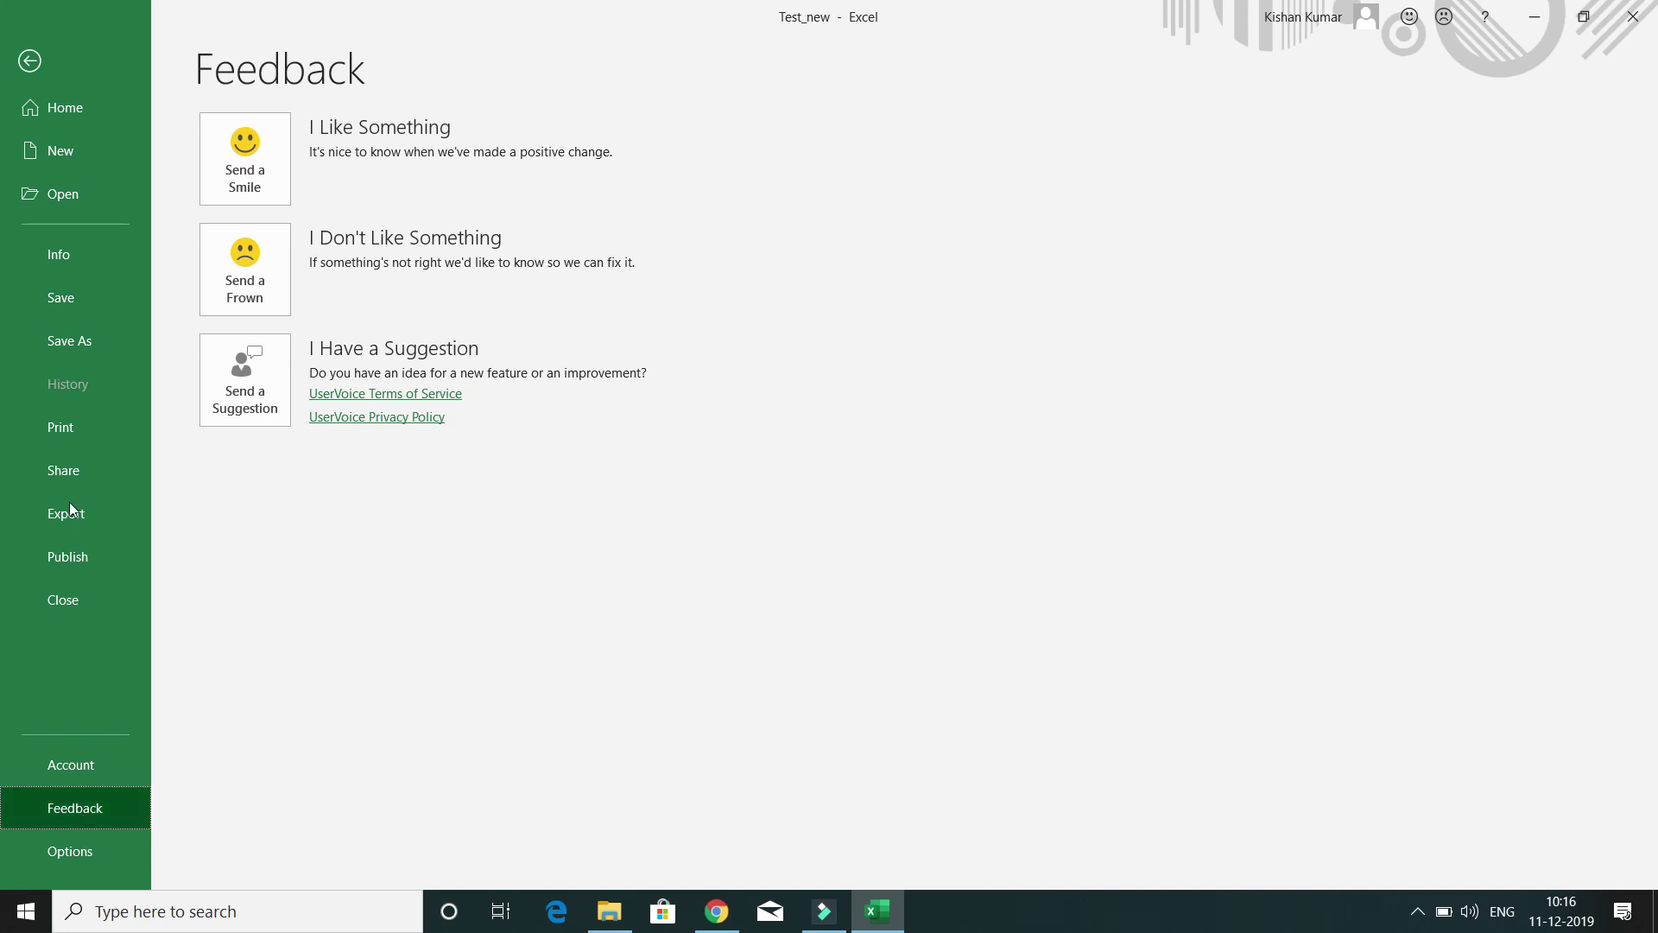
{"action": "left_click", "coordinate": [31, 62]}
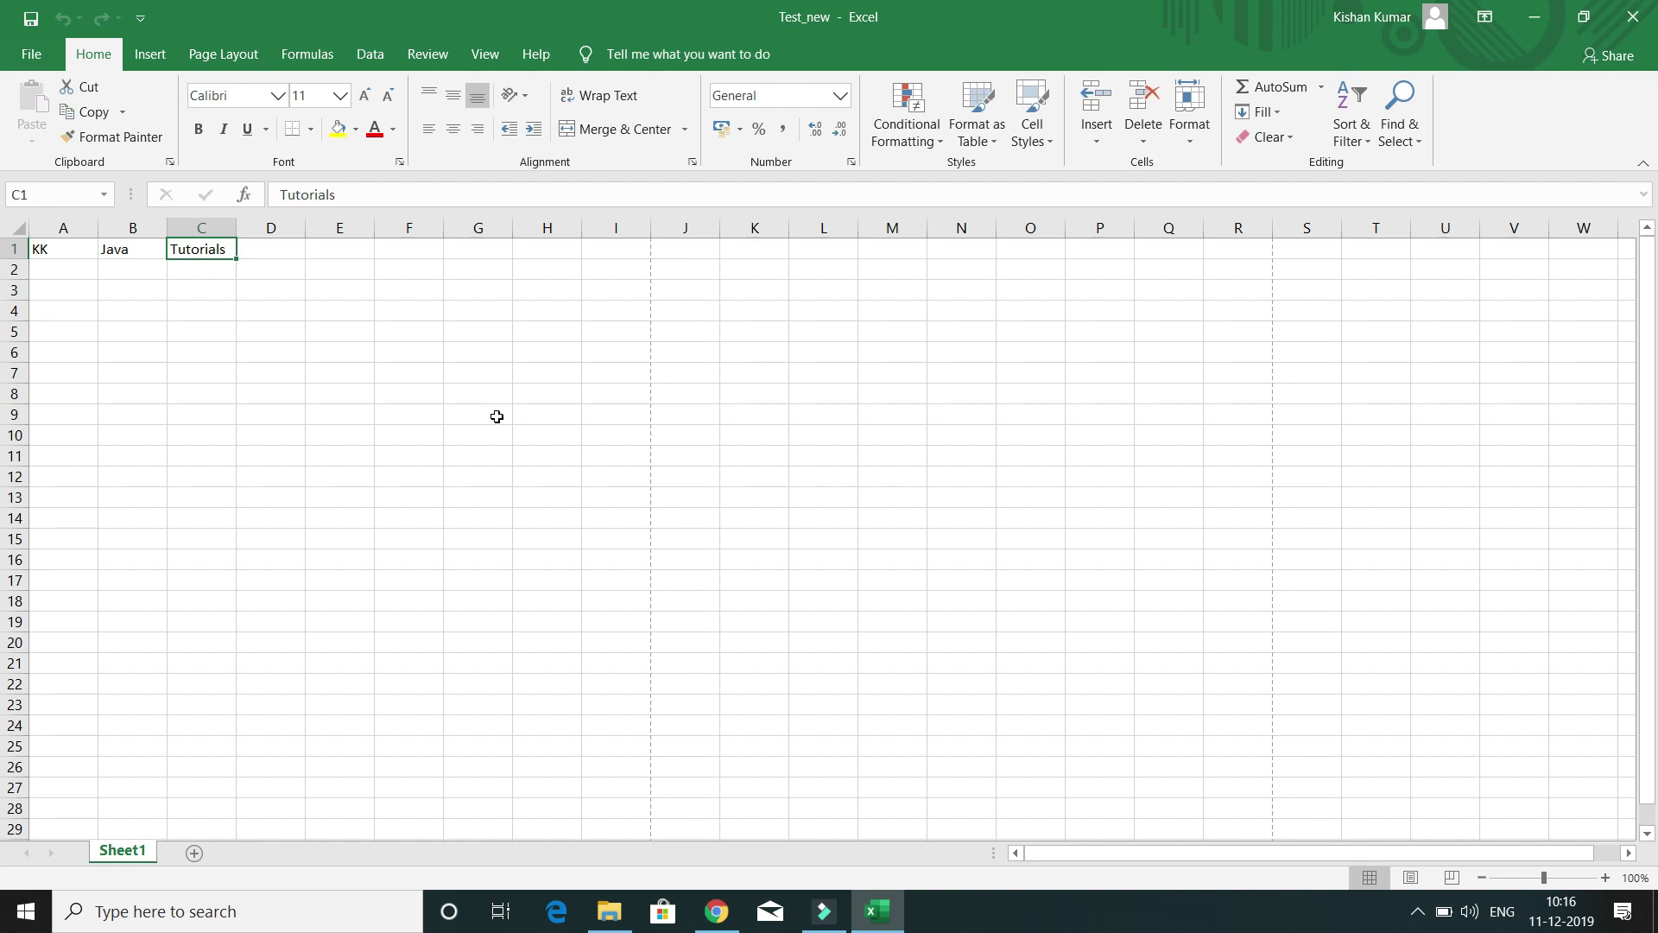
Close Test_new, create blank workbook Book1, and browse the Account and Feedback pages
{"action": "key", "text": "ctrl+w"}
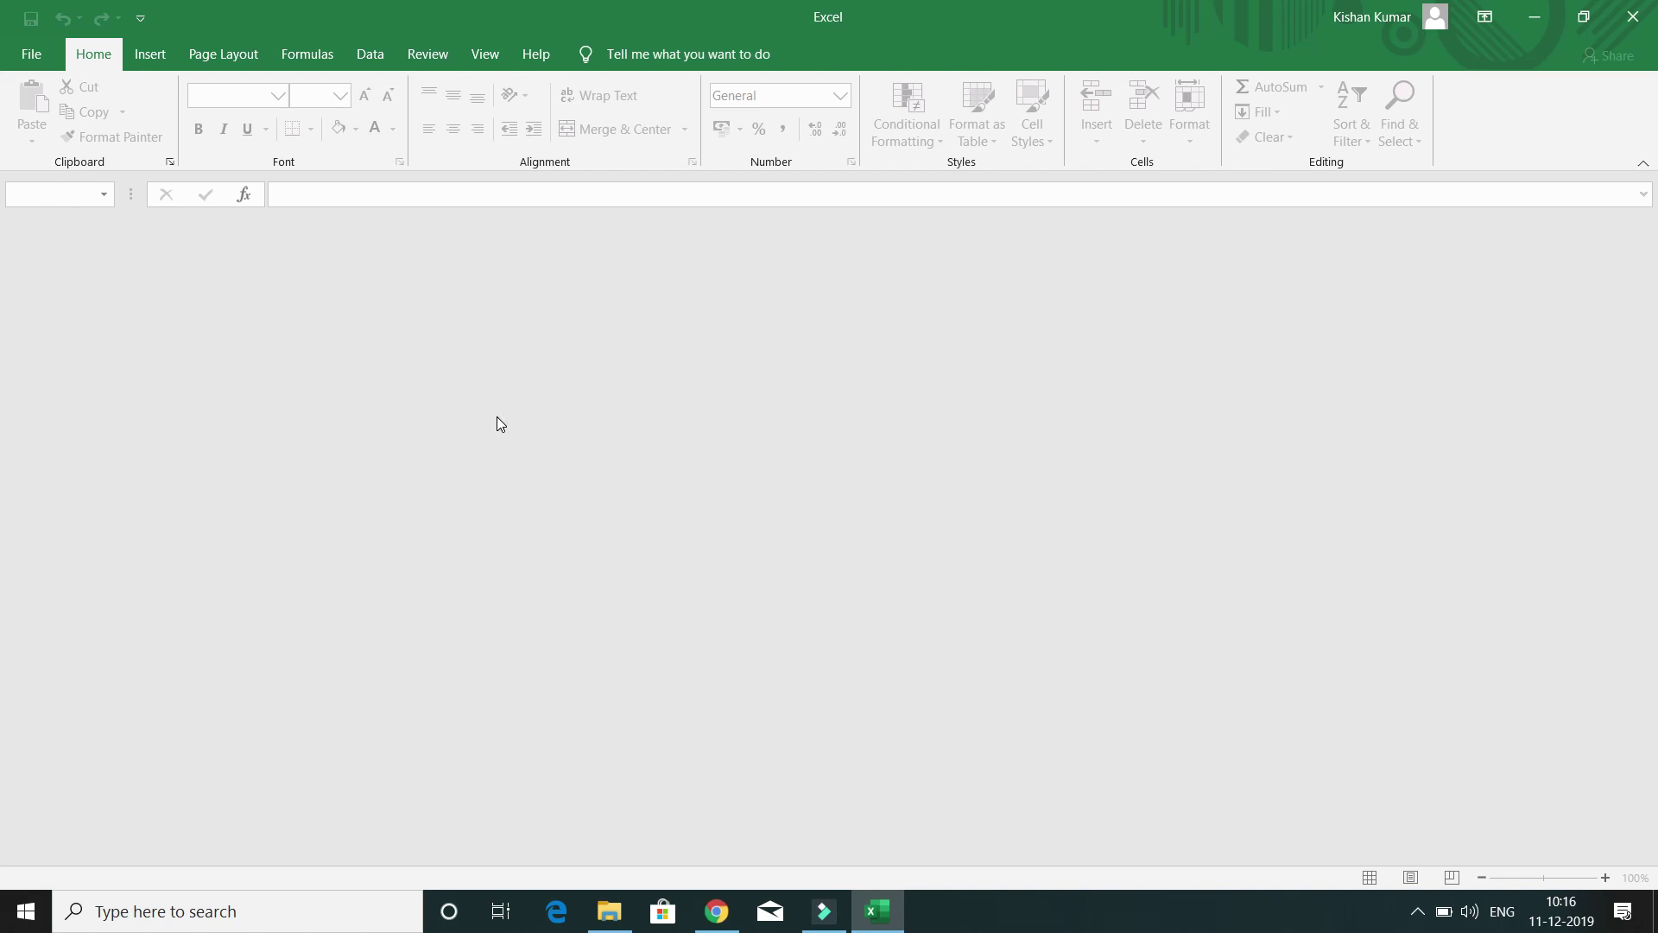
{"action": "key", "text": "ctrl+n"}
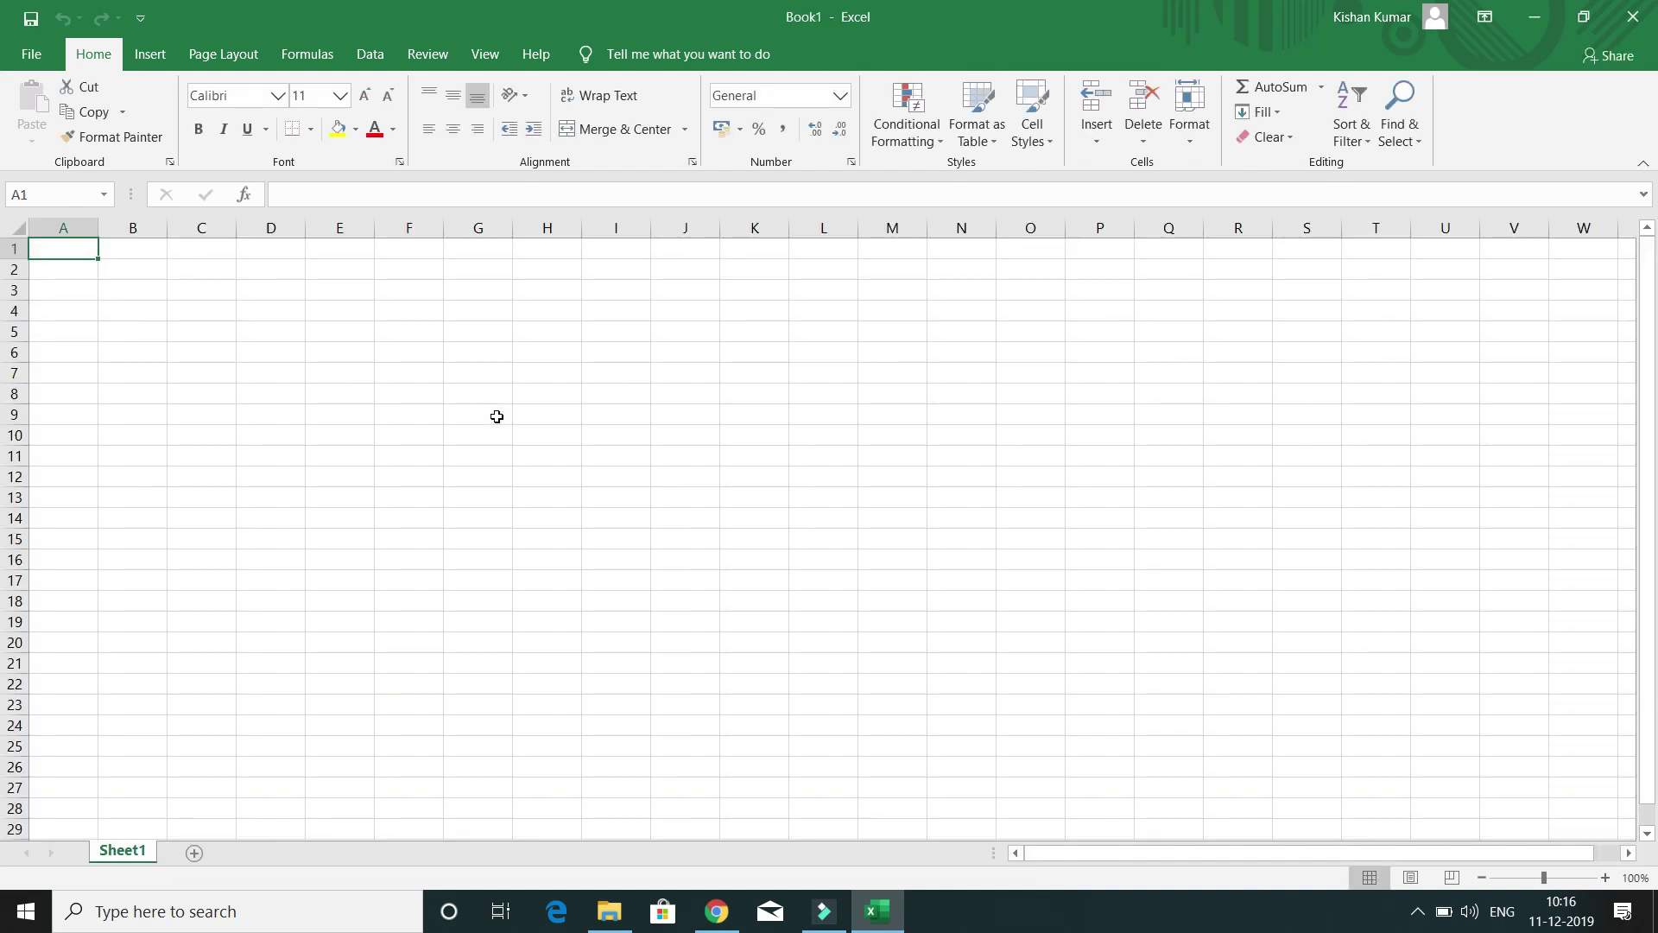
{"action": "left_click", "coordinate": [44, 63]}
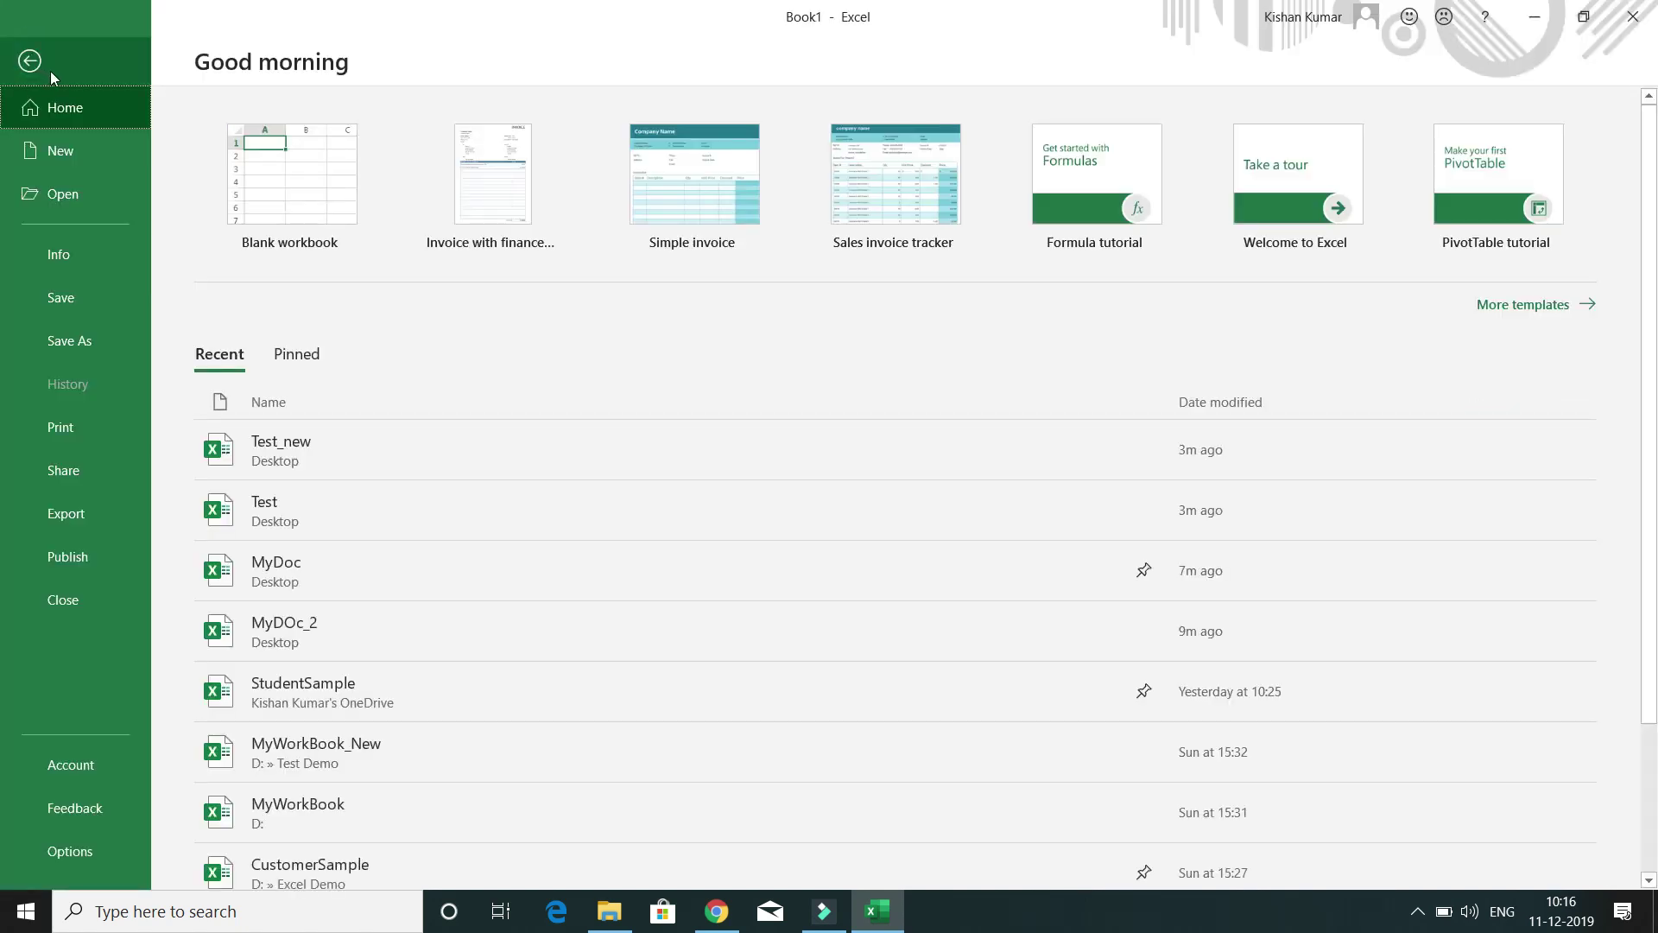
{"action": "left_click", "coordinate": [70, 768]}
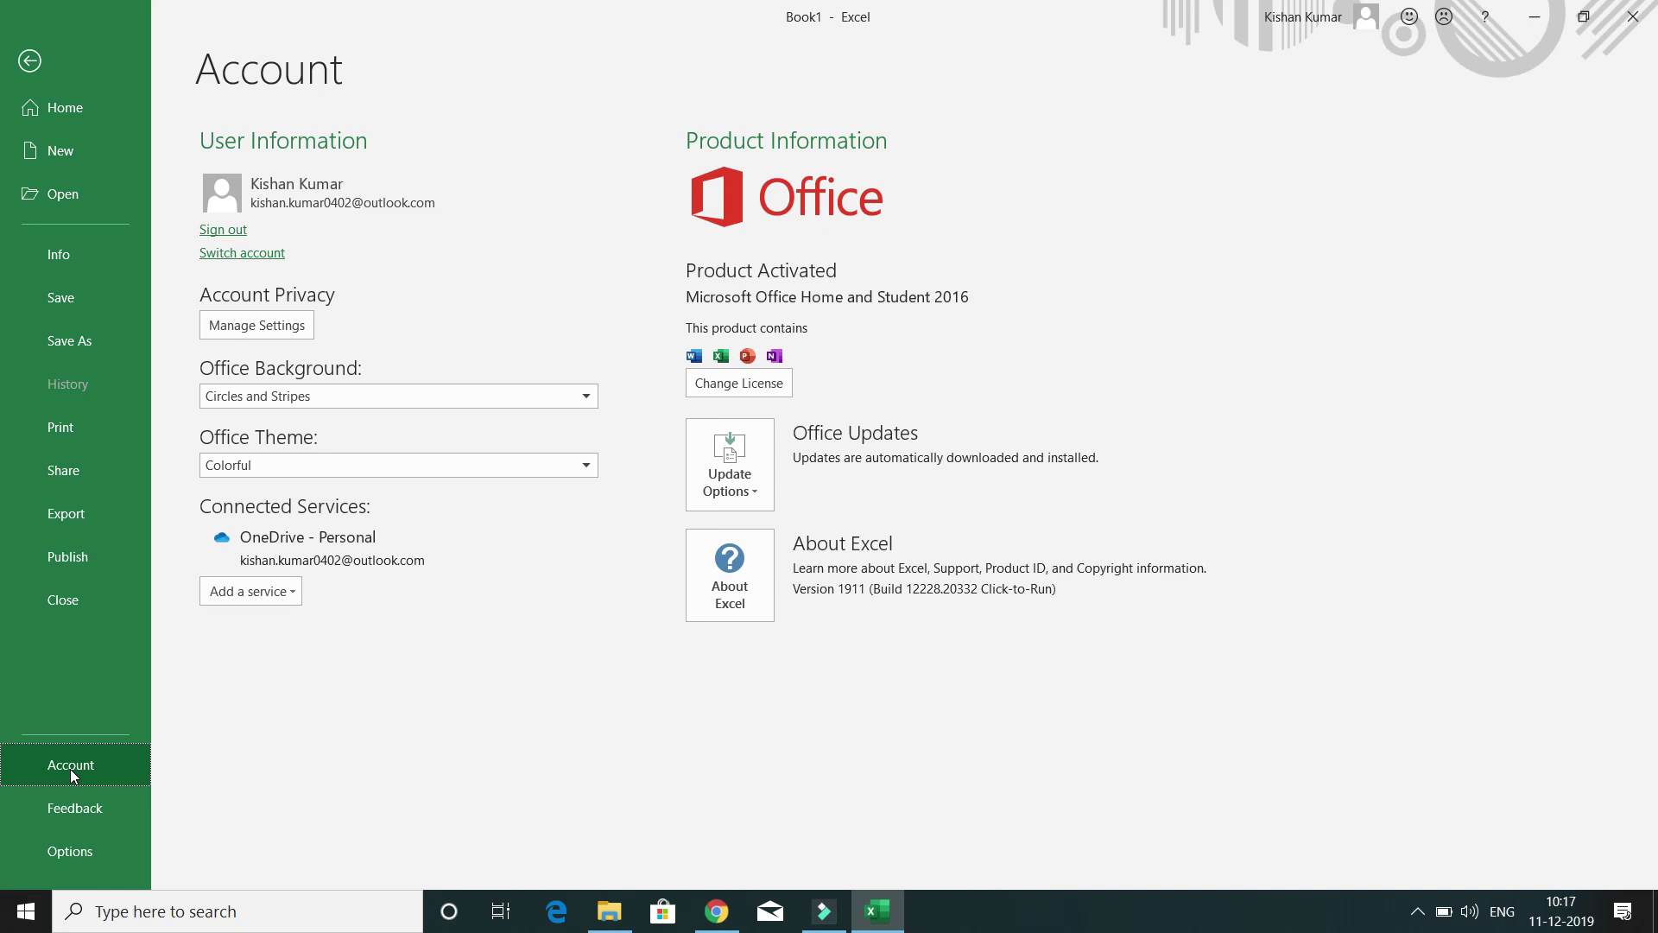
{"action": "left_click", "coordinate": [78, 816]}
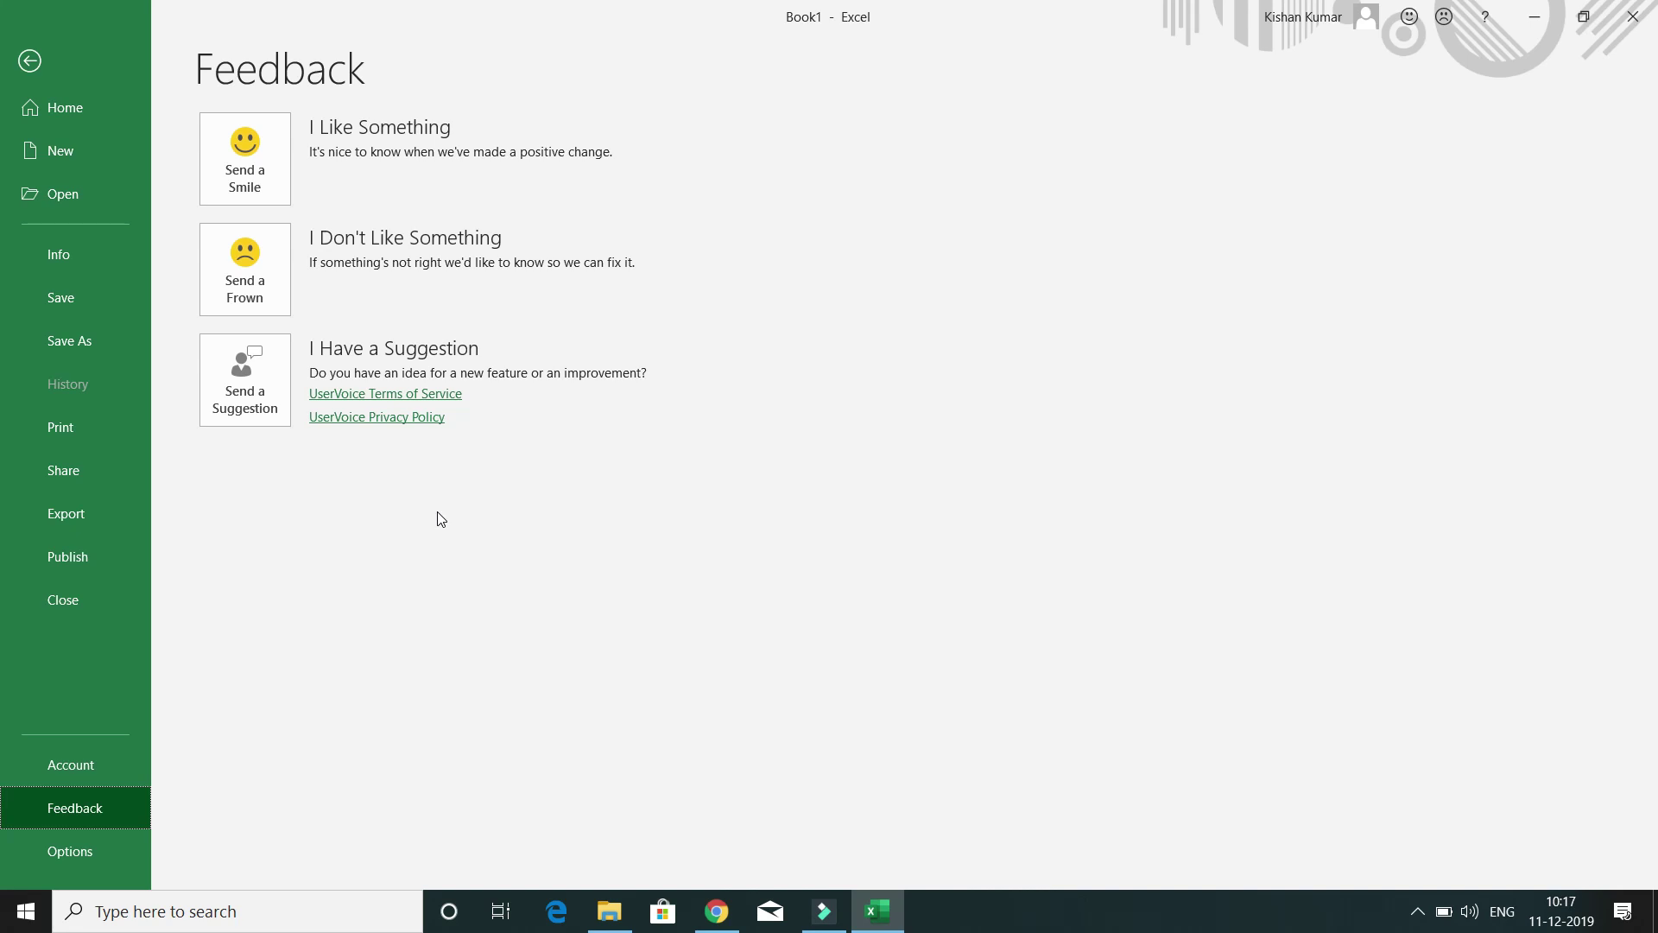
{"action": "left_click", "coordinate": [84, 850]}
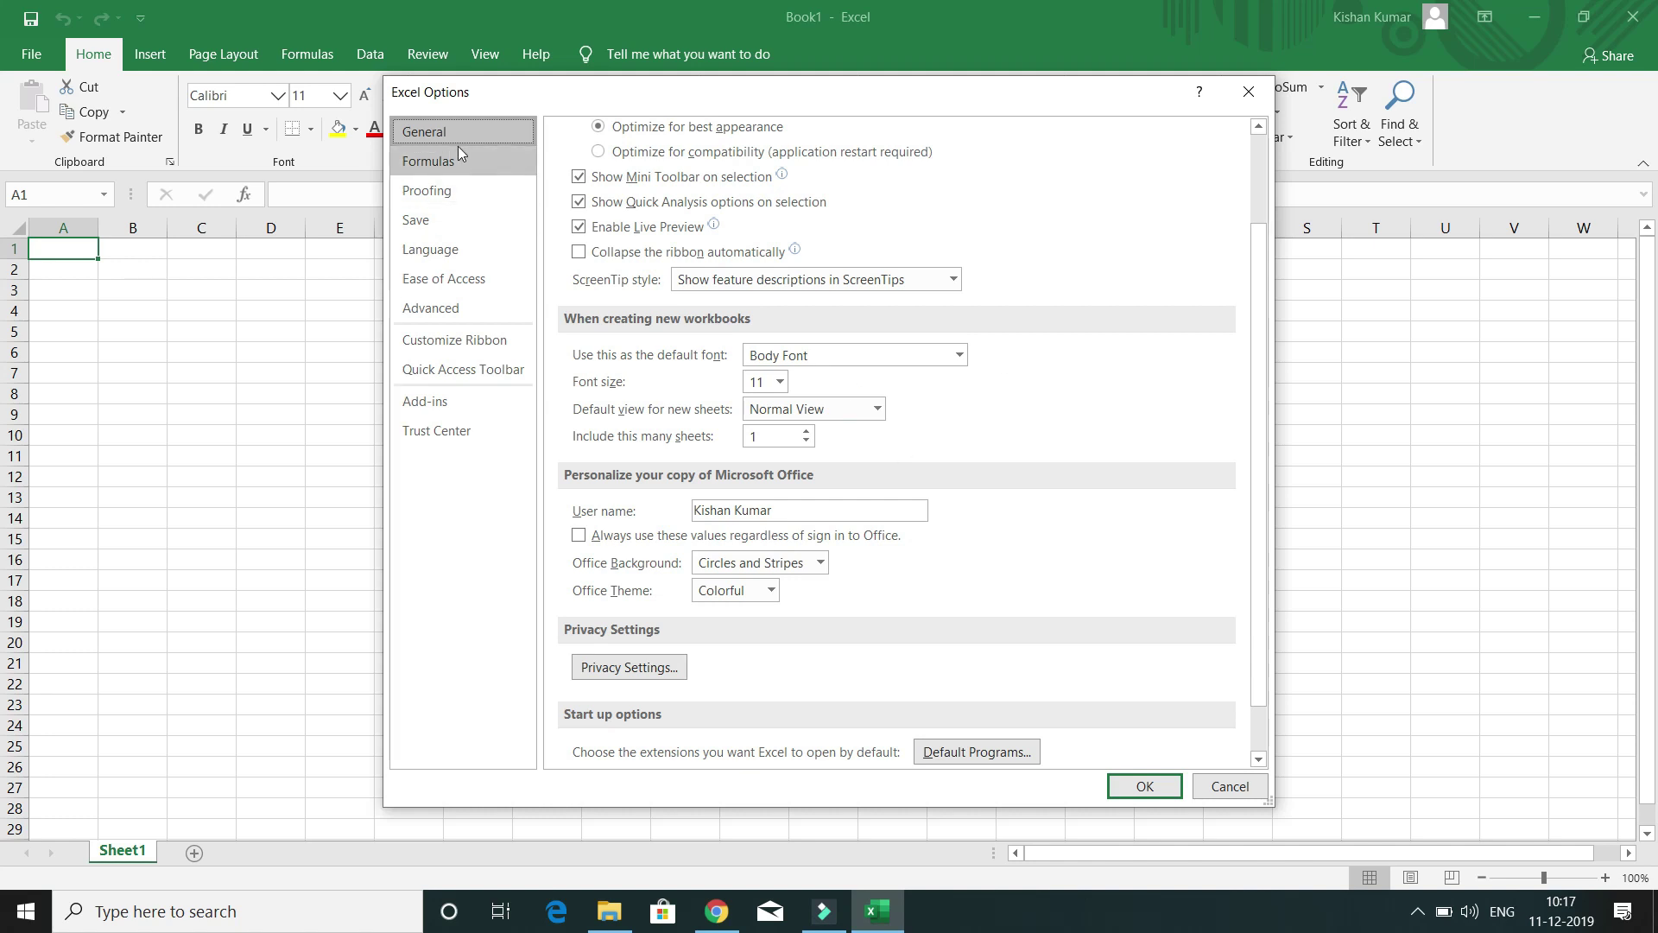
Change the new-workbook default font size from 11 to 12, keeping Normal View
{"action": "left_click", "coordinate": [429, 436]}
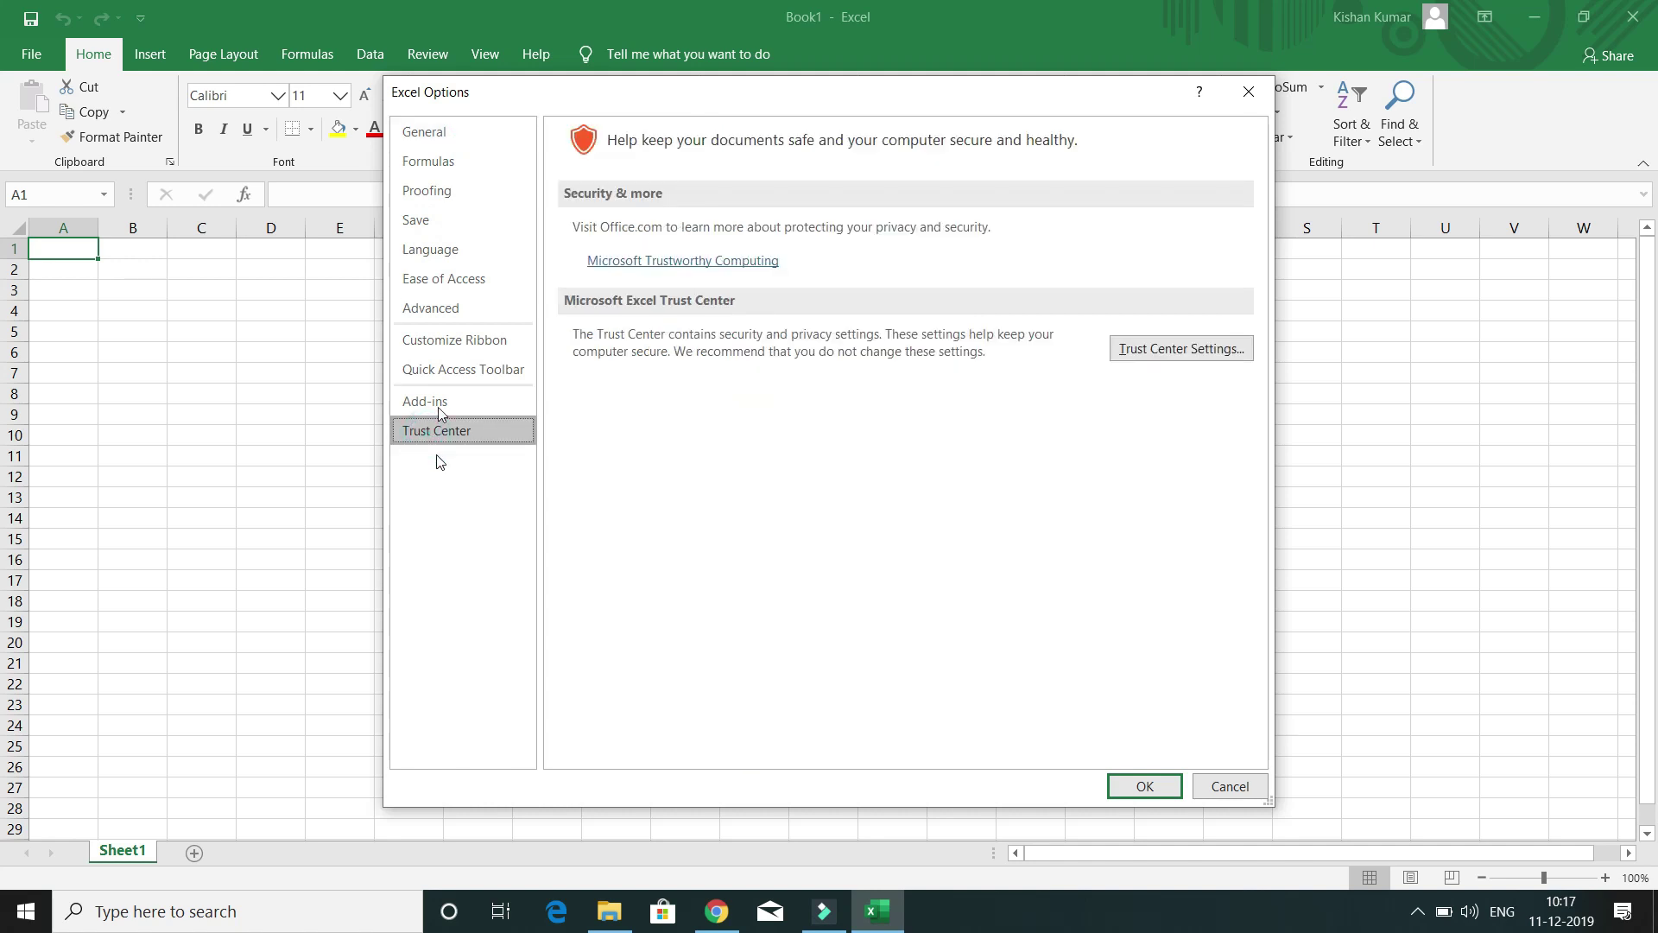
{"action": "left_click", "coordinate": [426, 134]}
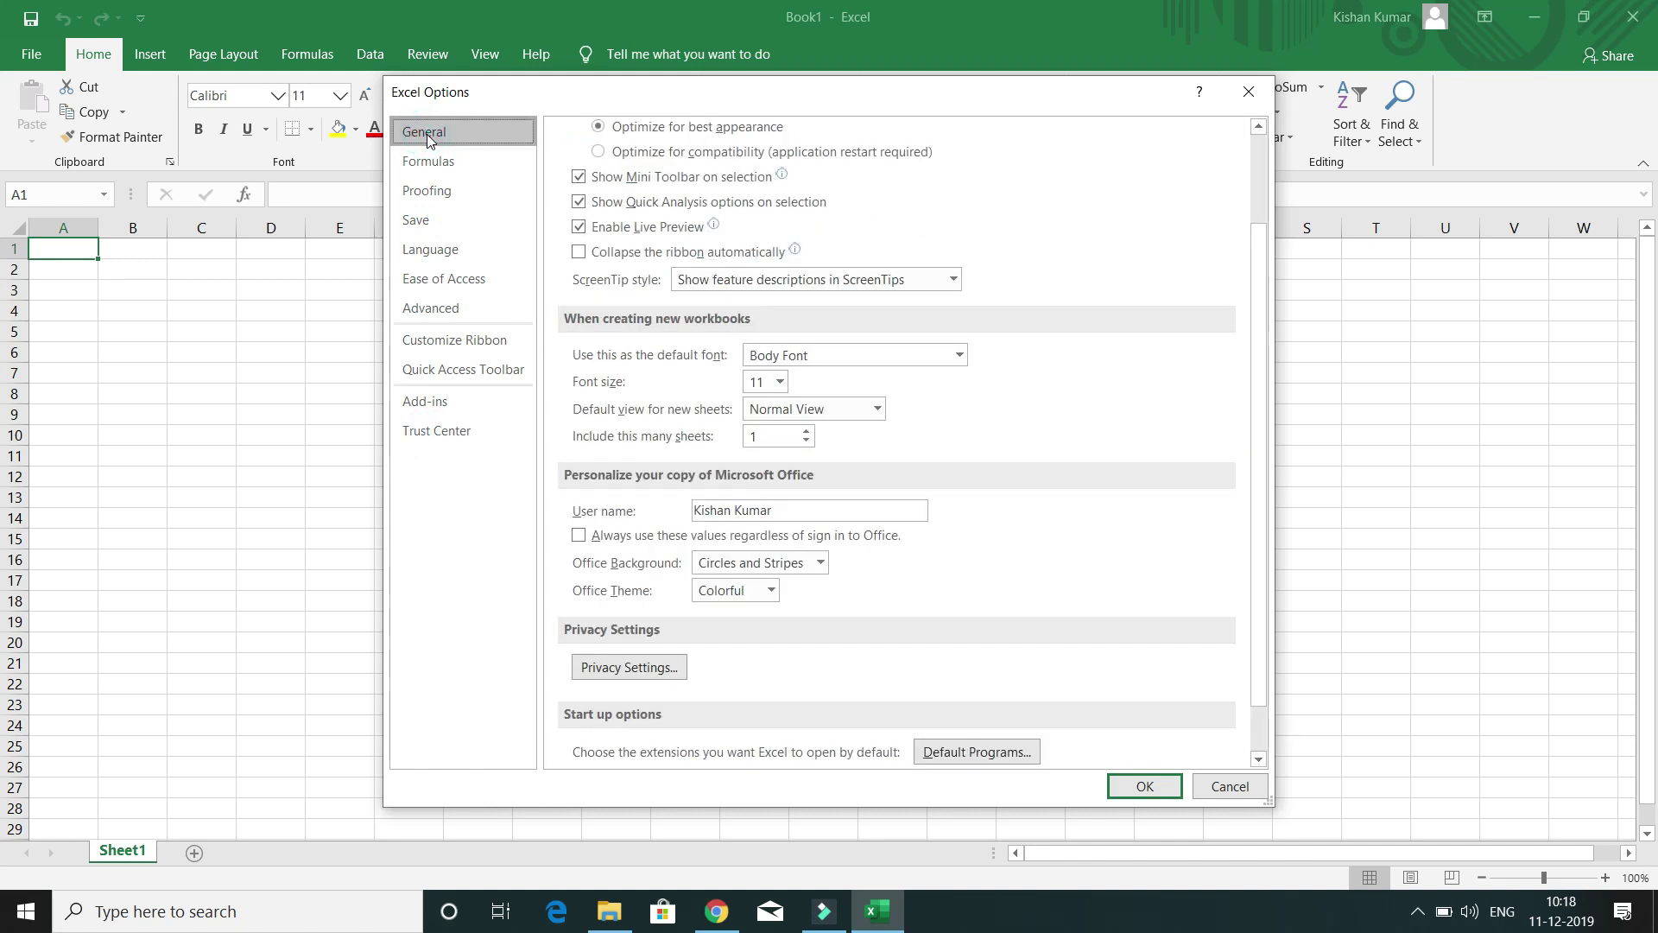
{"action": "left_click", "coordinate": [780, 380]}
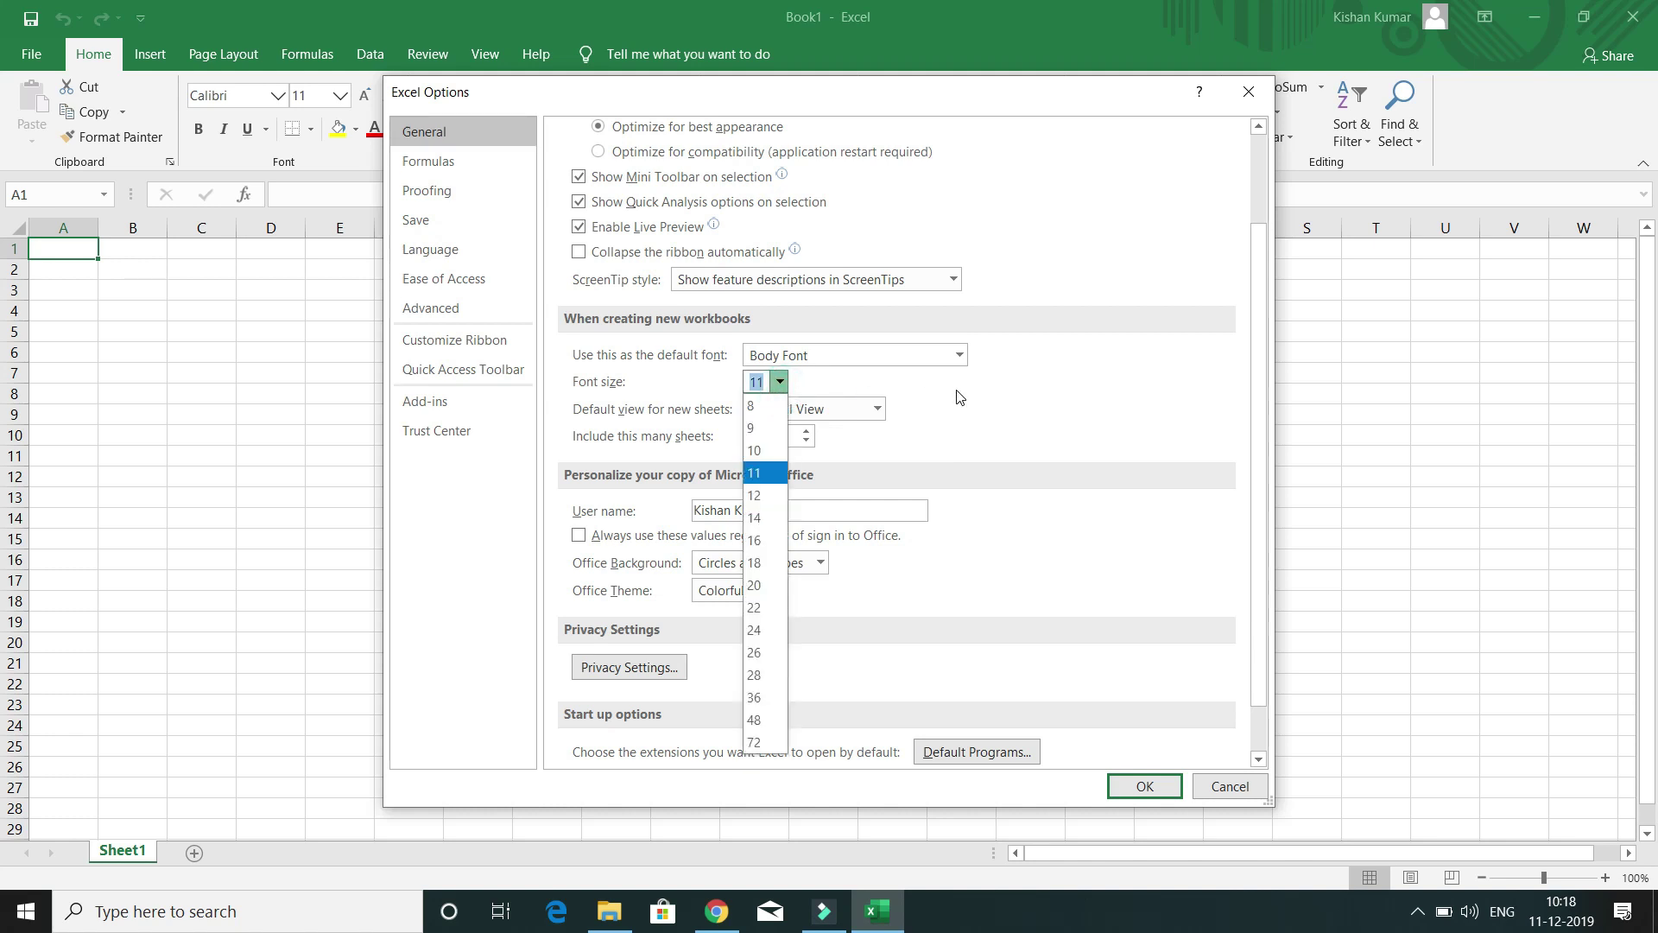
{"action": "left_click", "coordinate": [957, 390]}
{"action": "left_click", "coordinate": [877, 409]}
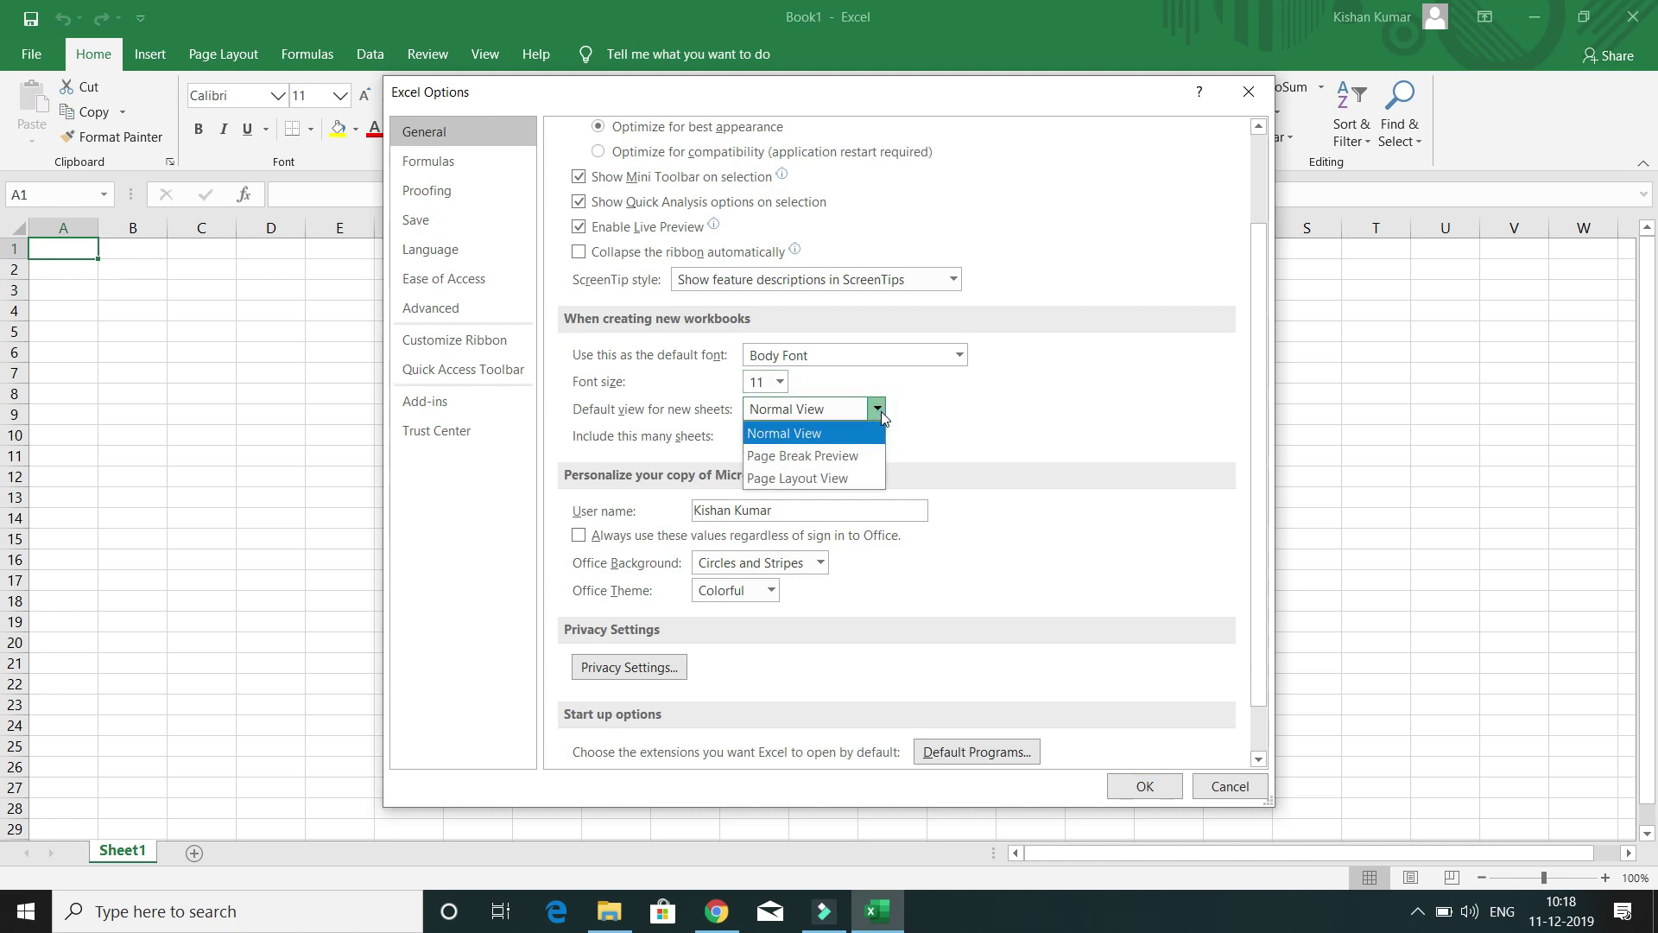
{"action": "left_click", "coordinate": [1143, 447]}
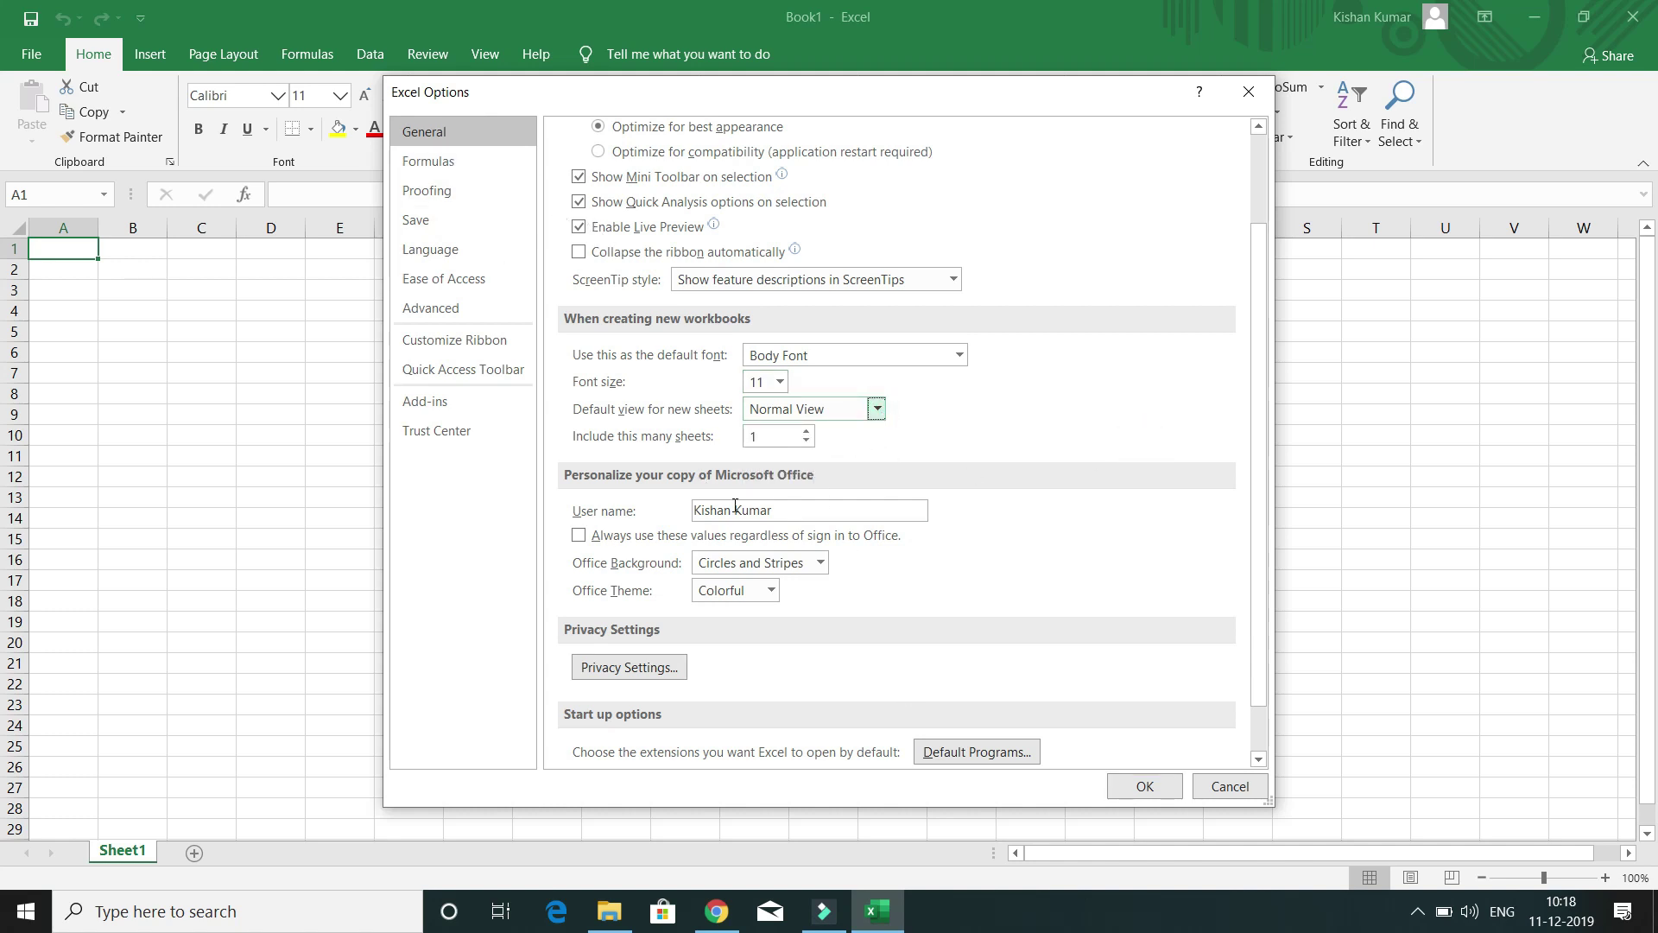
{"action": "left_click", "coordinate": [779, 382]}
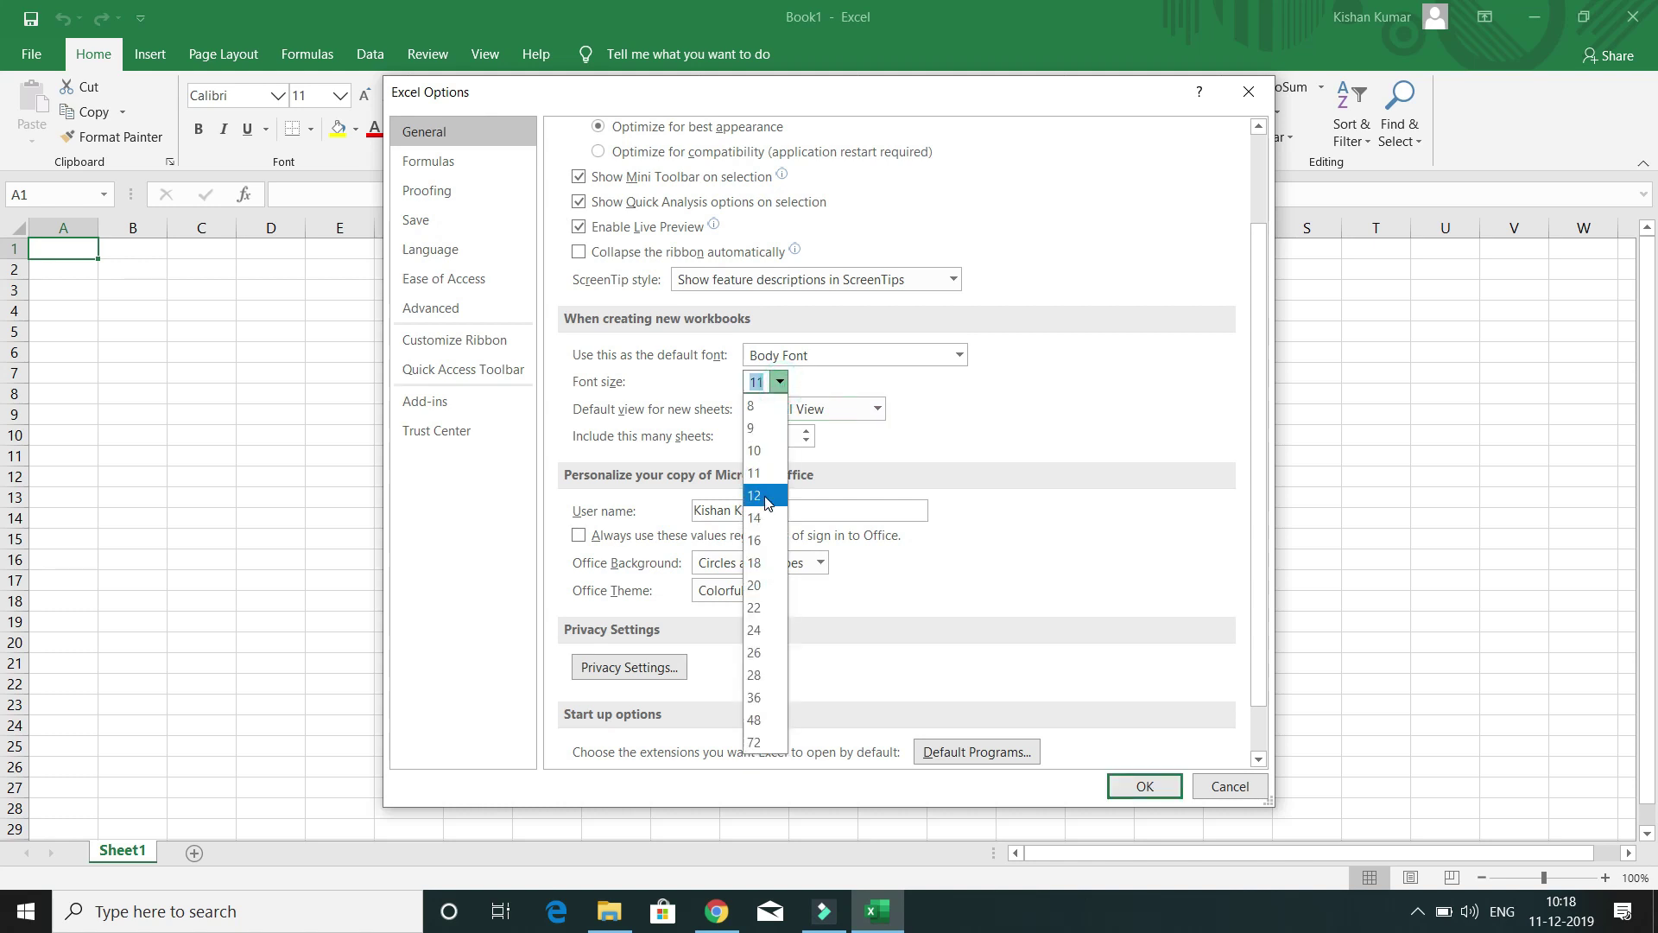
{"action": "left_click", "coordinate": [764, 493]}
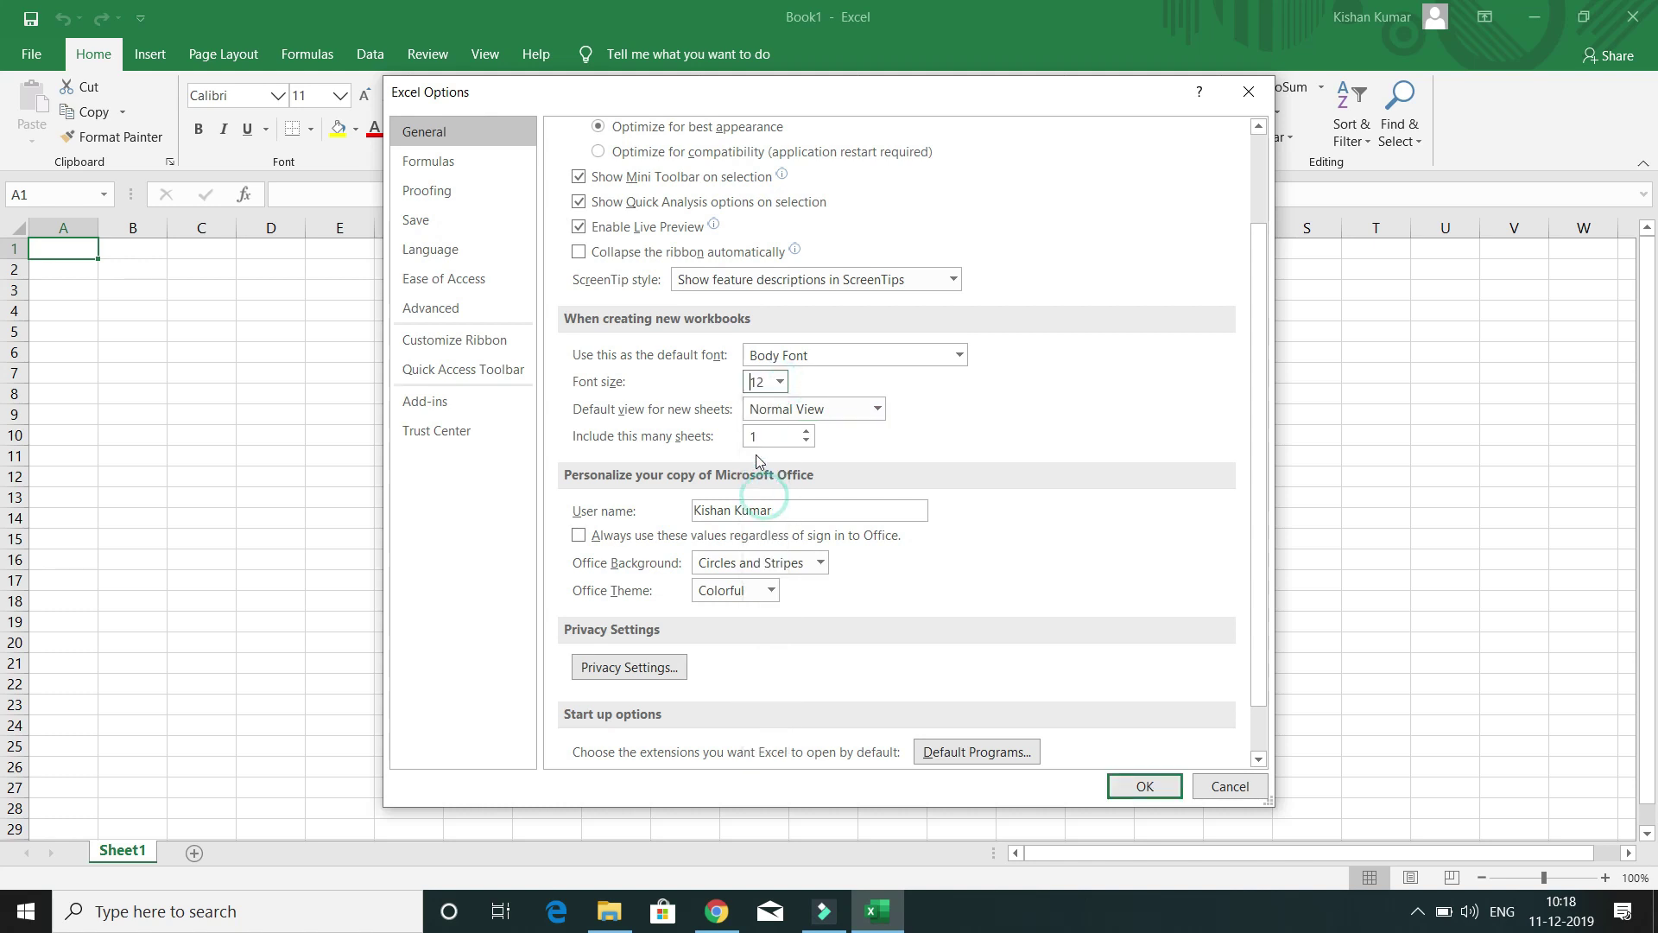
Review the Formulas, Proofing, Save, Language, Ease of Access, Advanced and Customize Ribbon options pages
{"action": "left_click", "coordinate": [423, 166]}
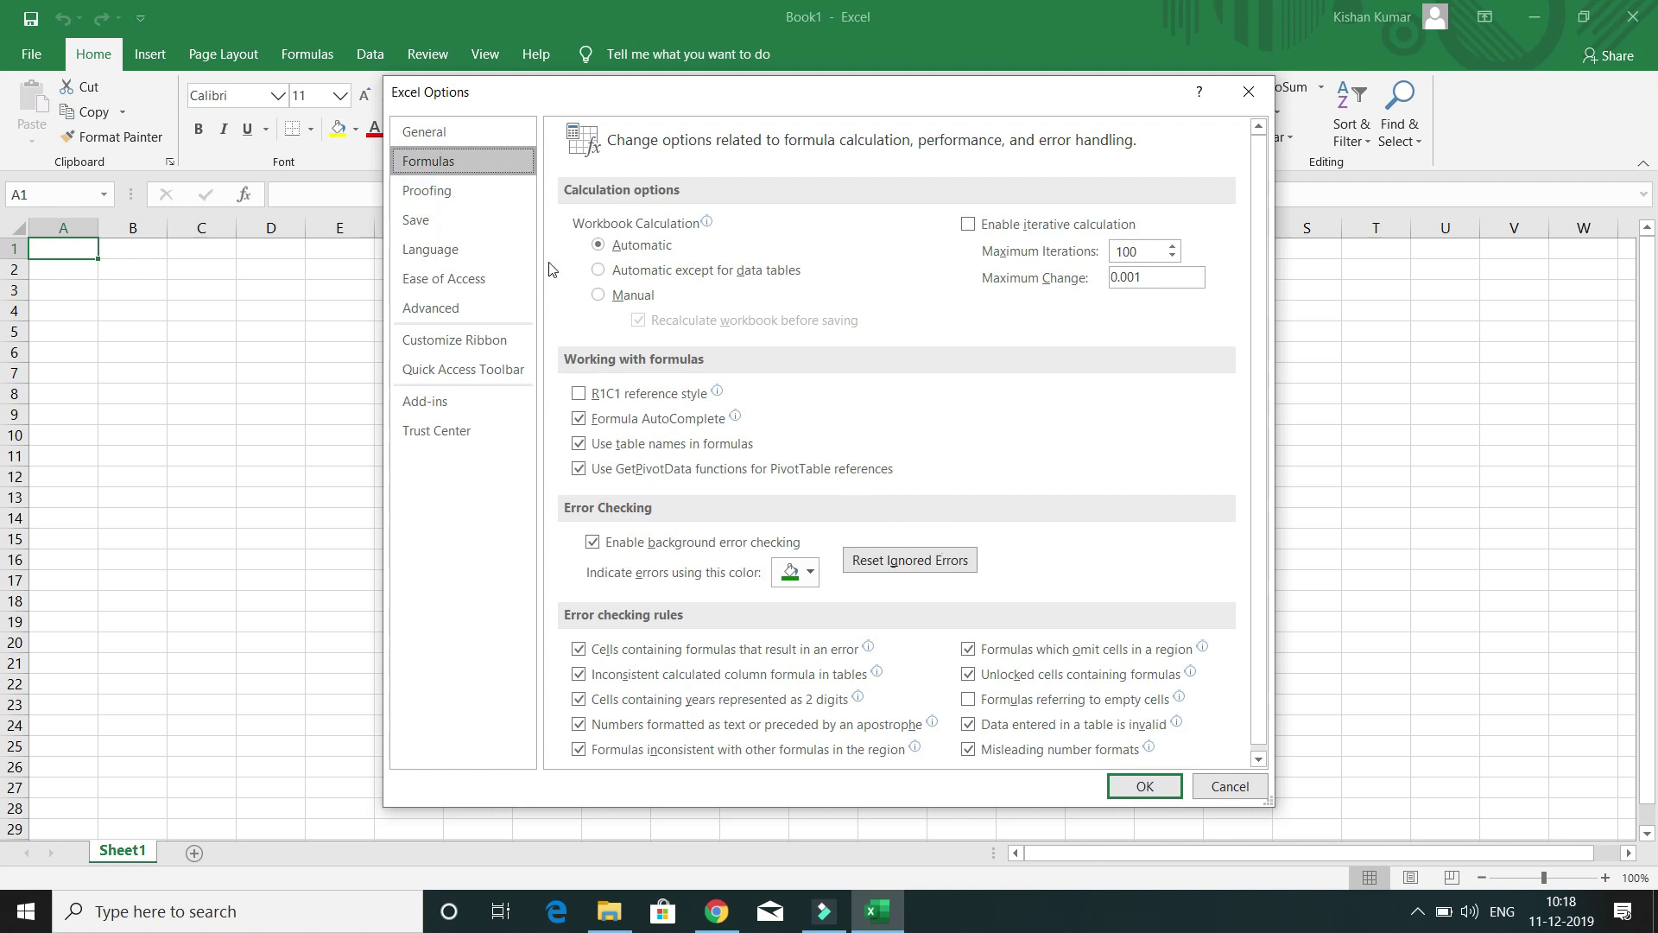
{"action": "left_click", "coordinate": [423, 195]}
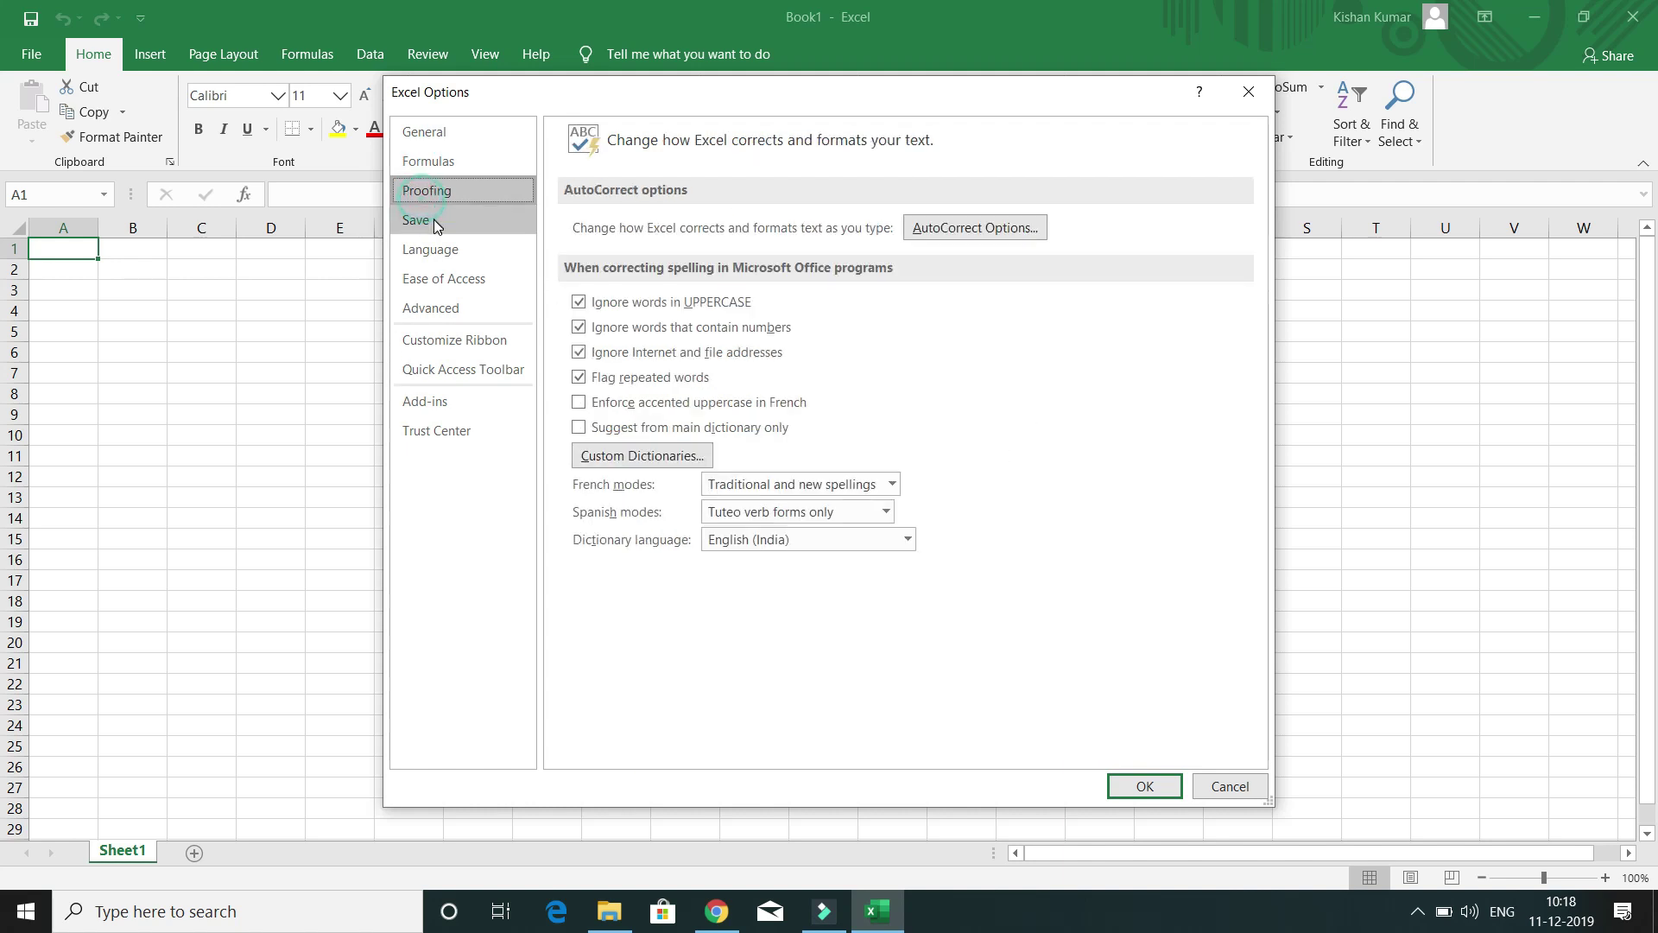
{"action": "left_click", "coordinate": [428, 220]}
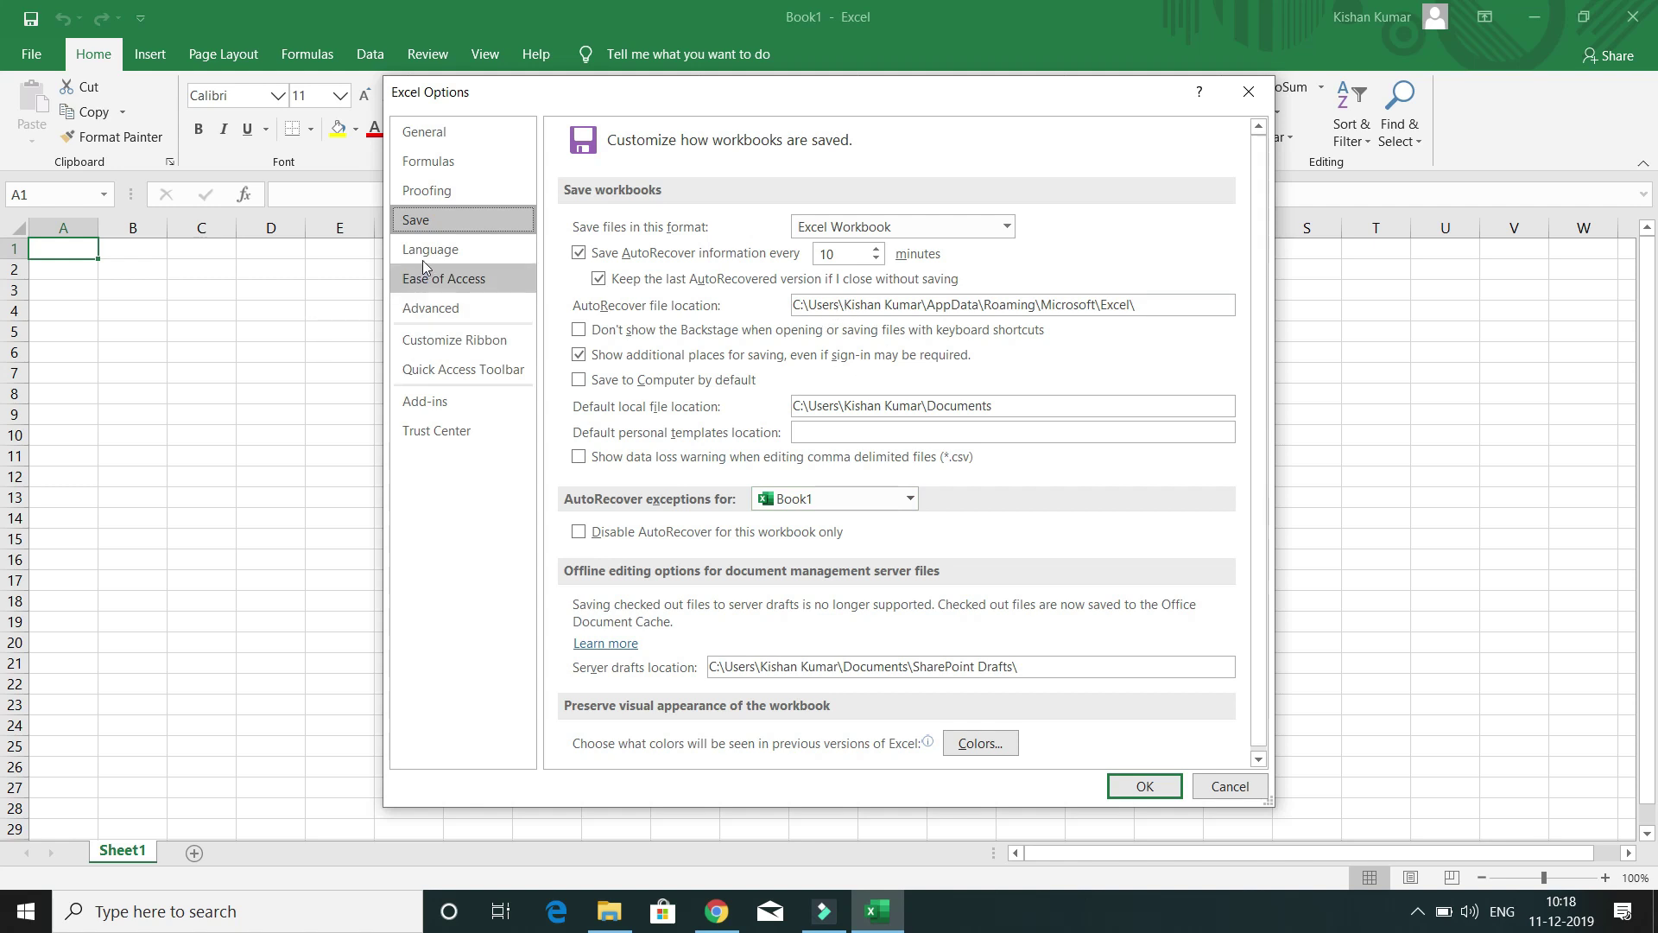
{"action": "left_click", "coordinate": [422, 258]}
{"action": "left_click", "coordinate": [427, 278]}
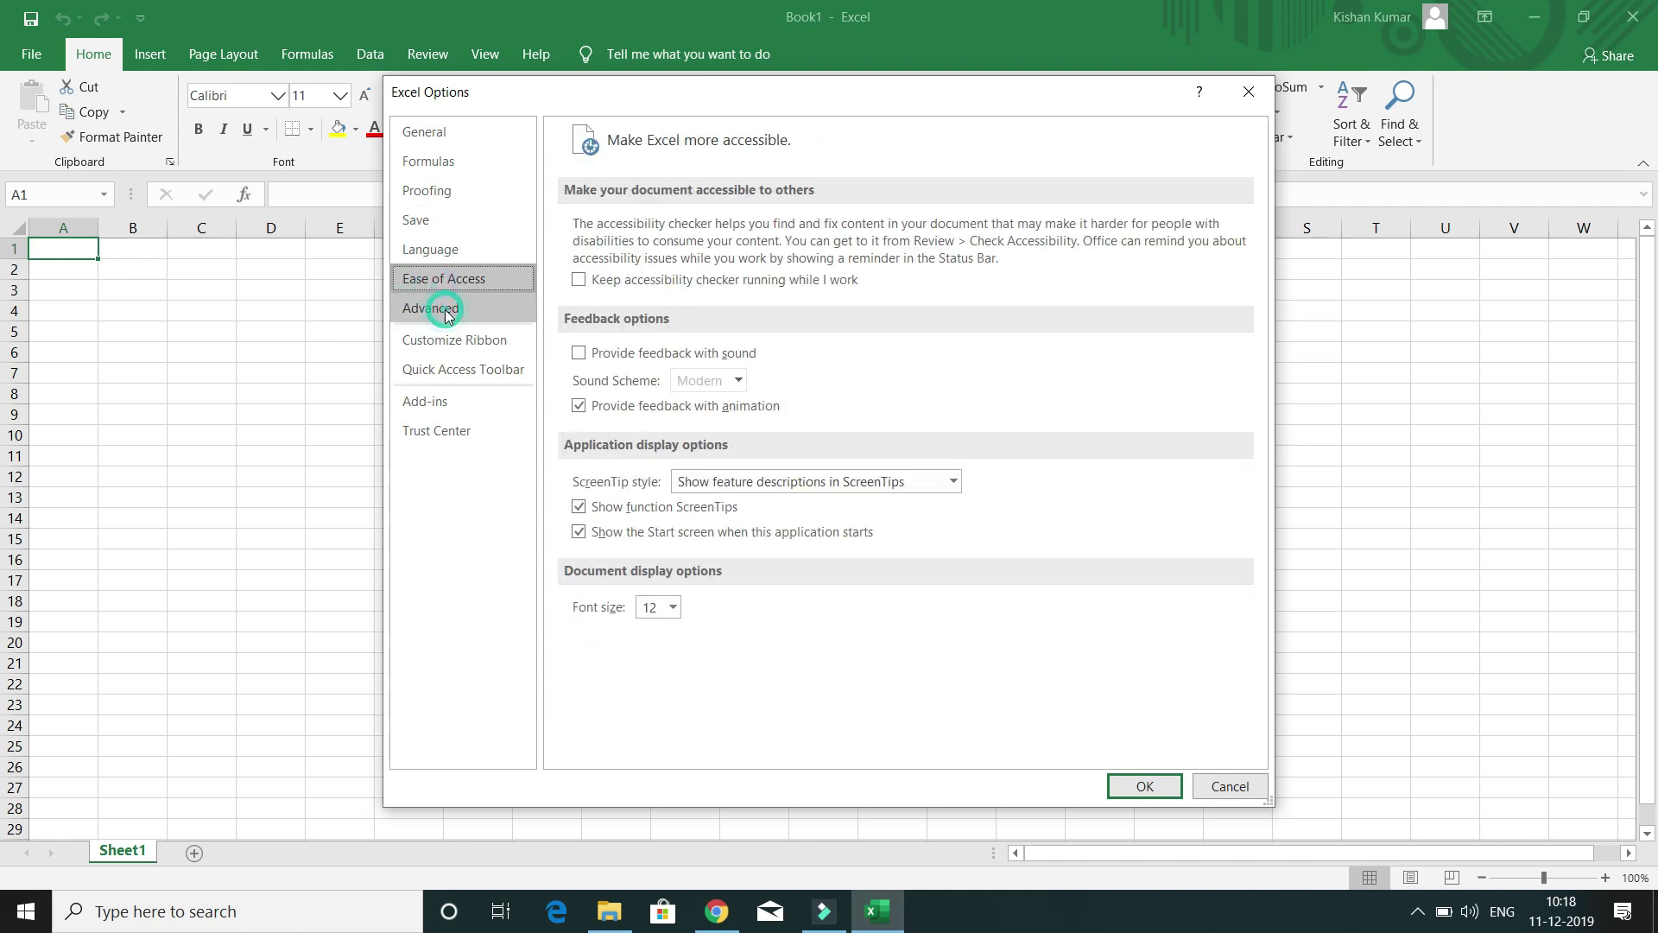
{"action": "left_click", "coordinate": [444, 309]}
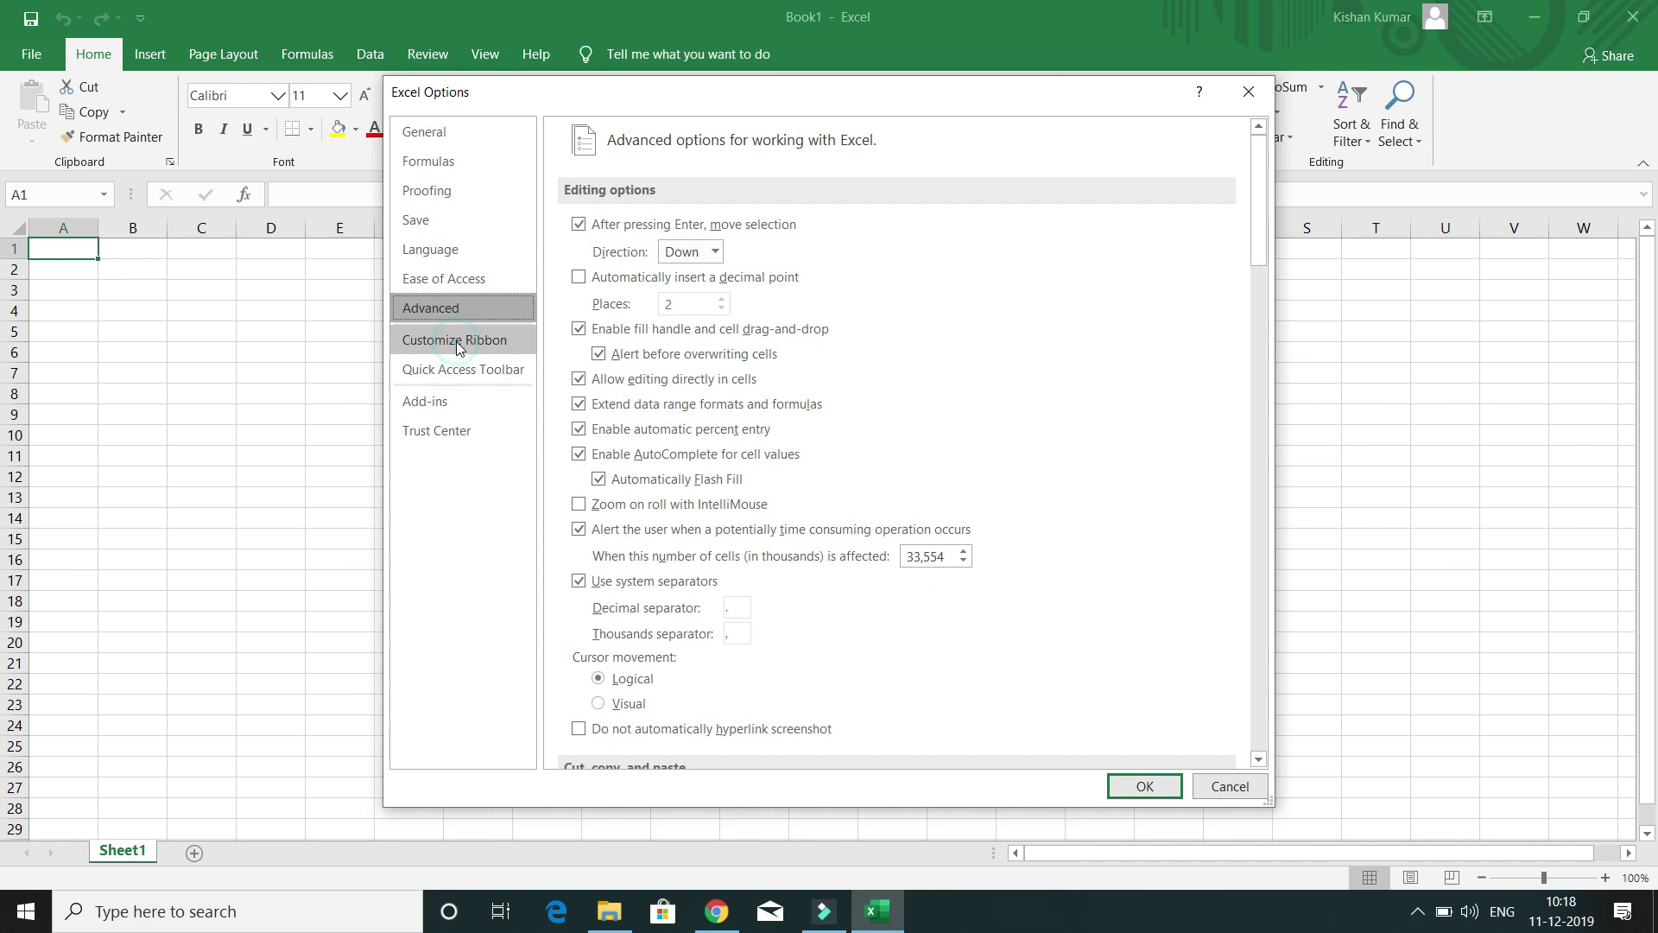
{"action": "left_click", "coordinate": [454, 342]}
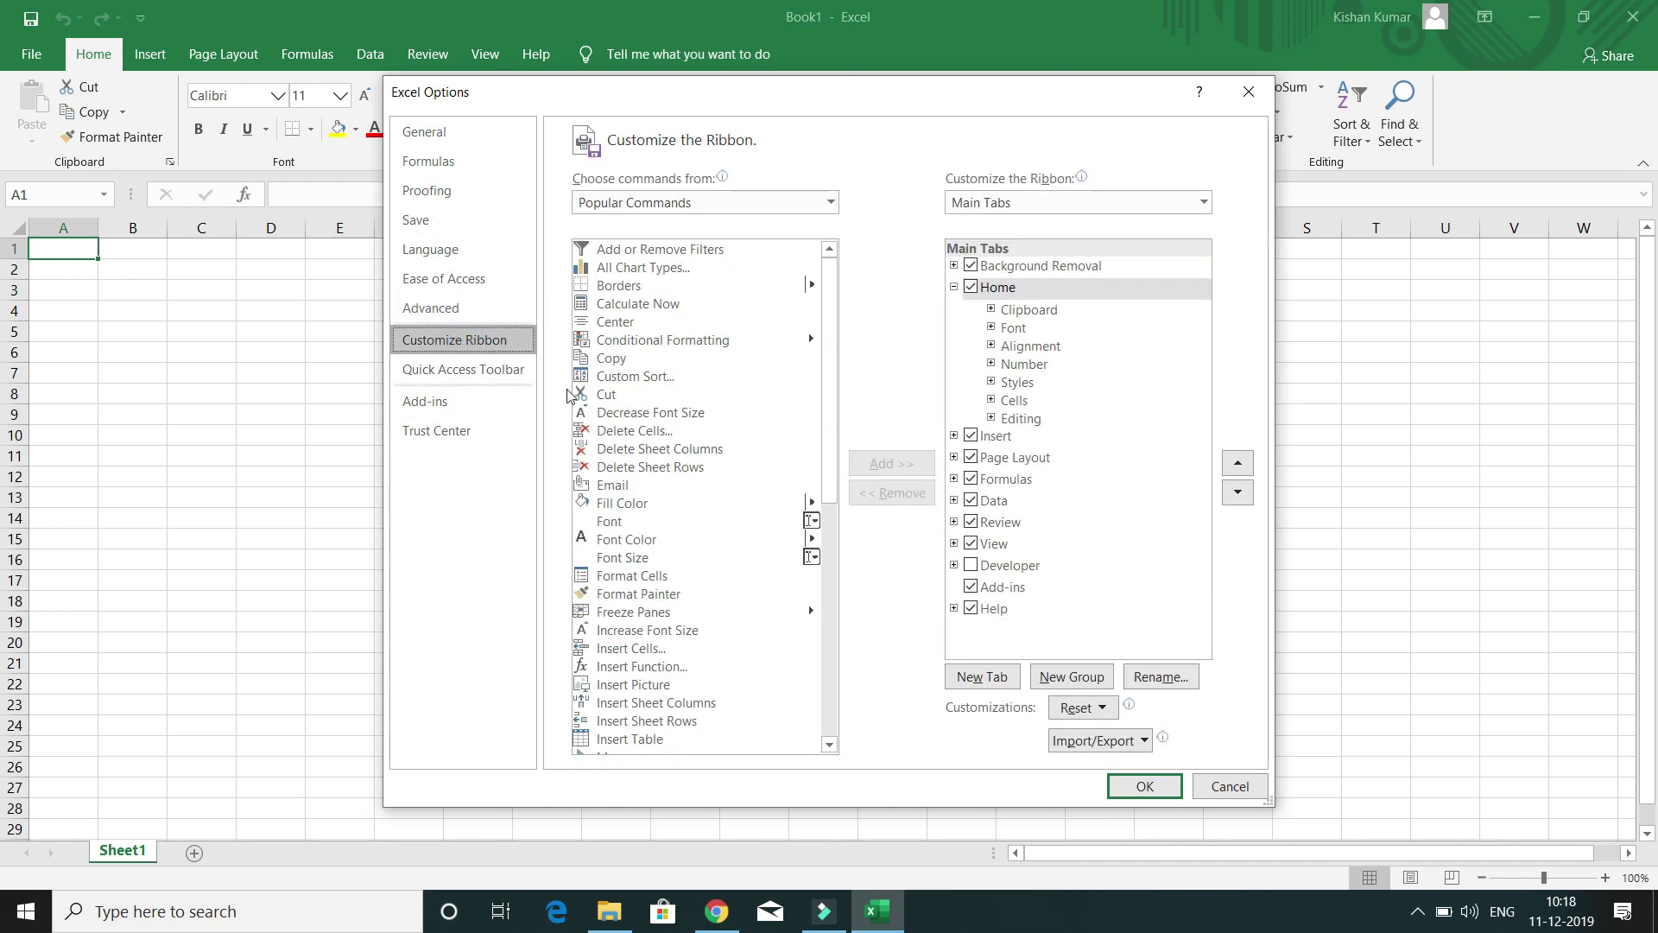
{"action": "left_click", "coordinate": [453, 376]}
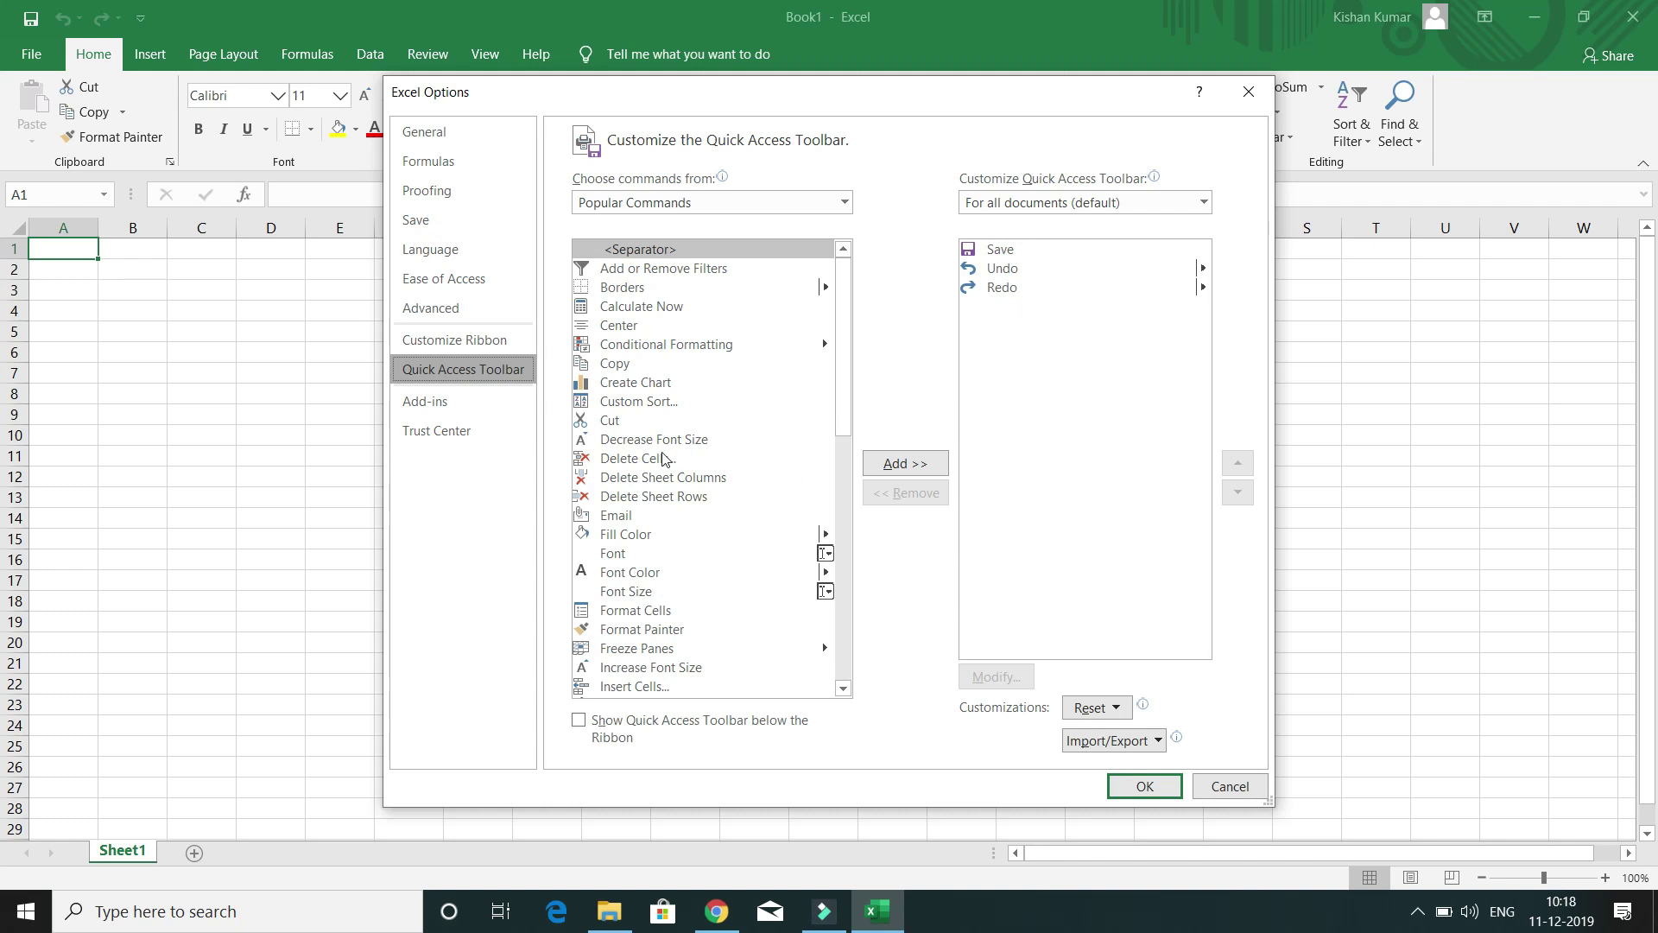
Add Cut from Popular Commands to the Quick Access Toolbar and confirm with OK
{"action": "left_click", "coordinate": [611, 423]}
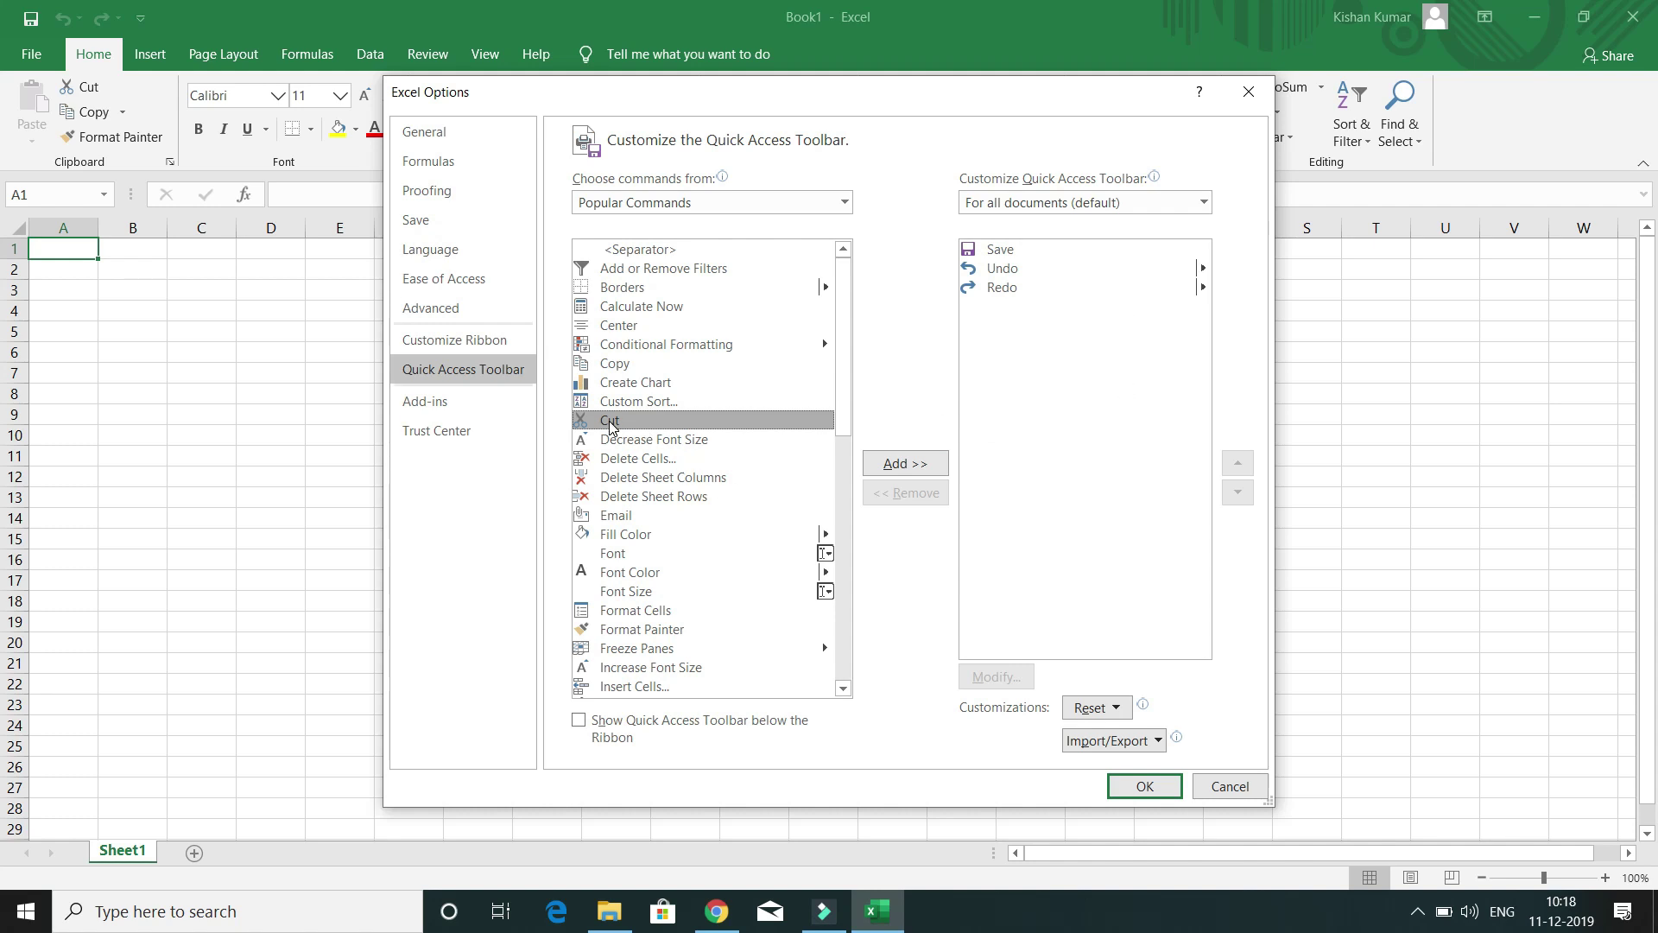
{"action": "left_click", "coordinate": [905, 463]}
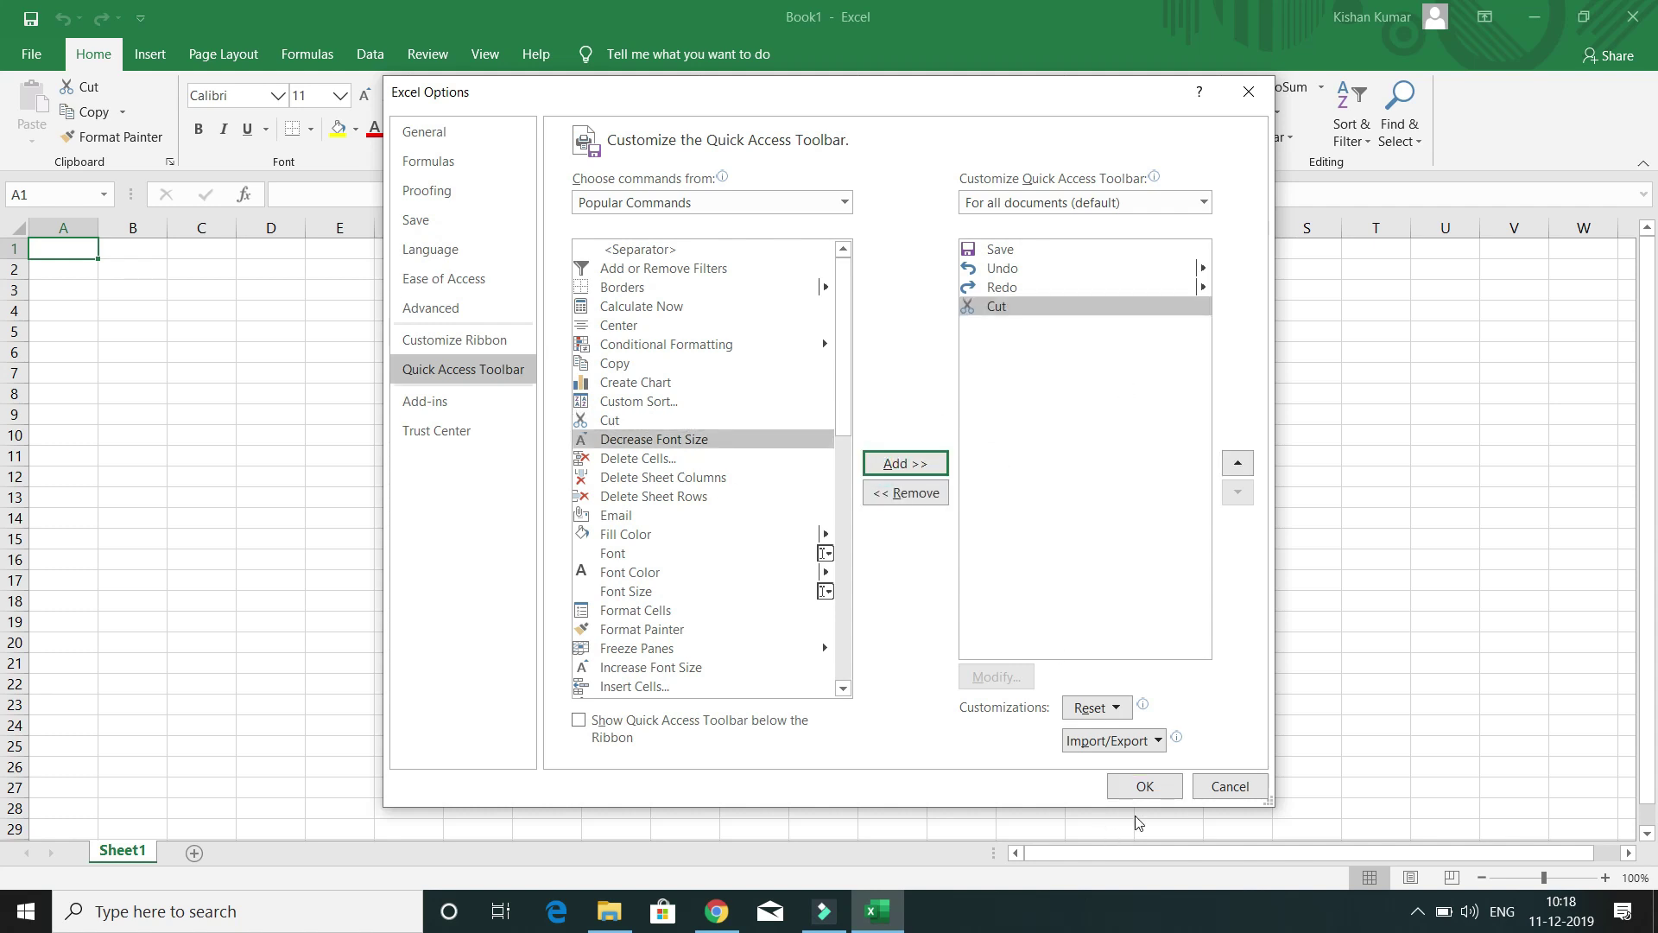
{"action": "left_click", "coordinate": [1144, 786]}
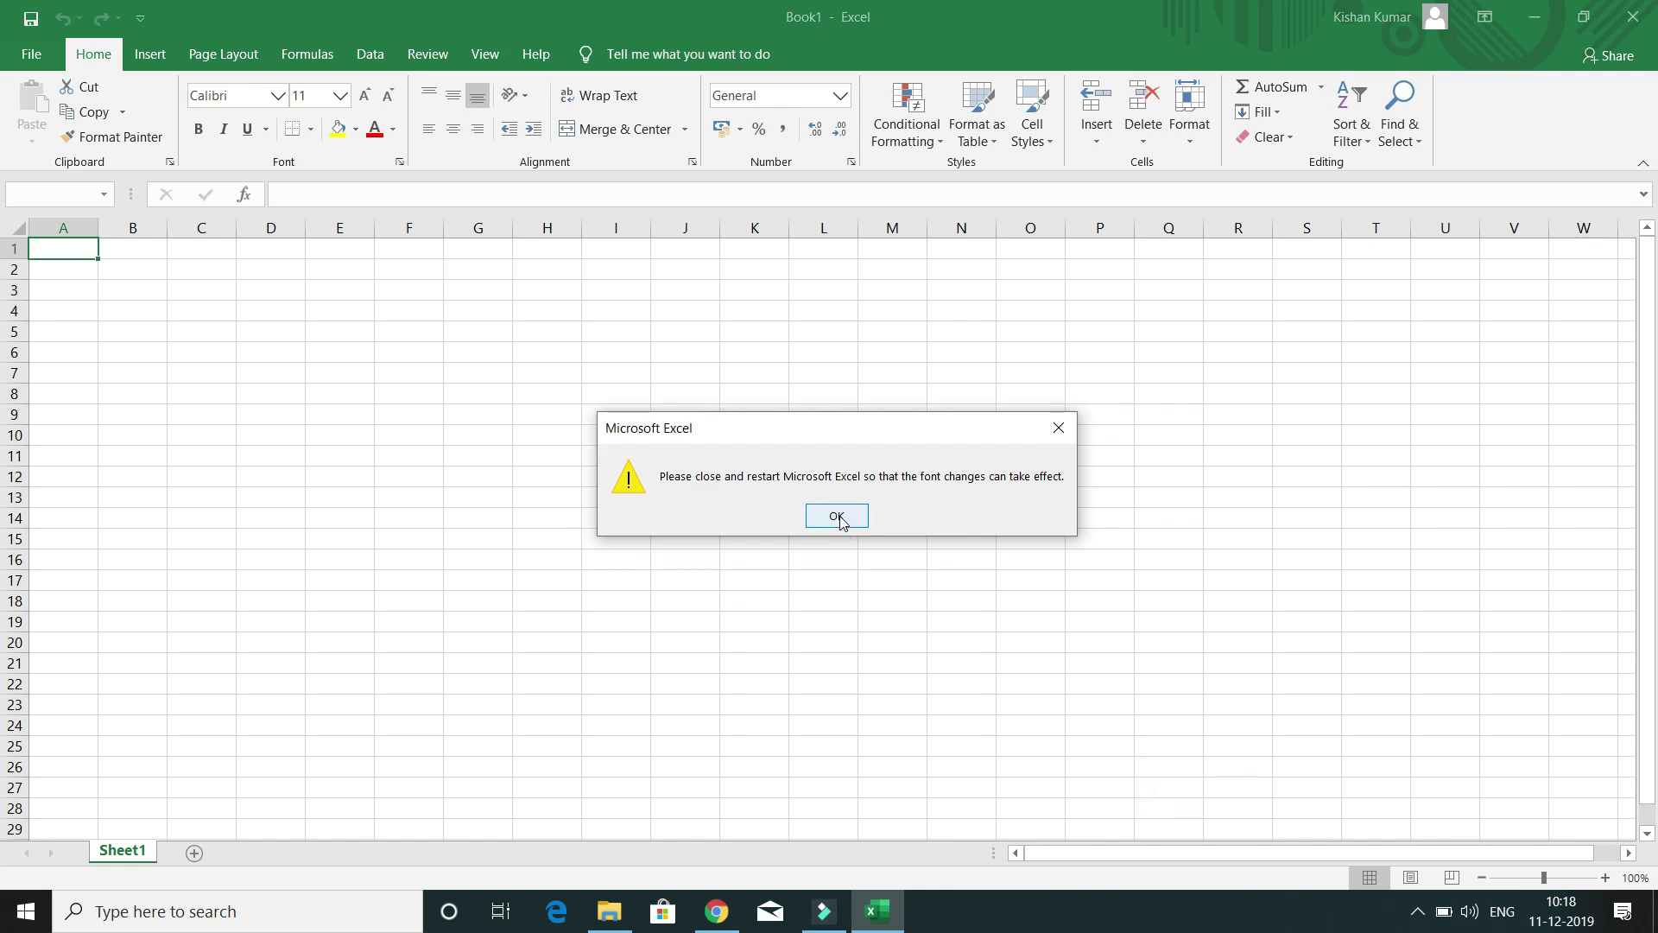
Acknowledge the restart warning and go back to the empty Book1 sheet
{"action": "left_click", "coordinate": [837, 516]}
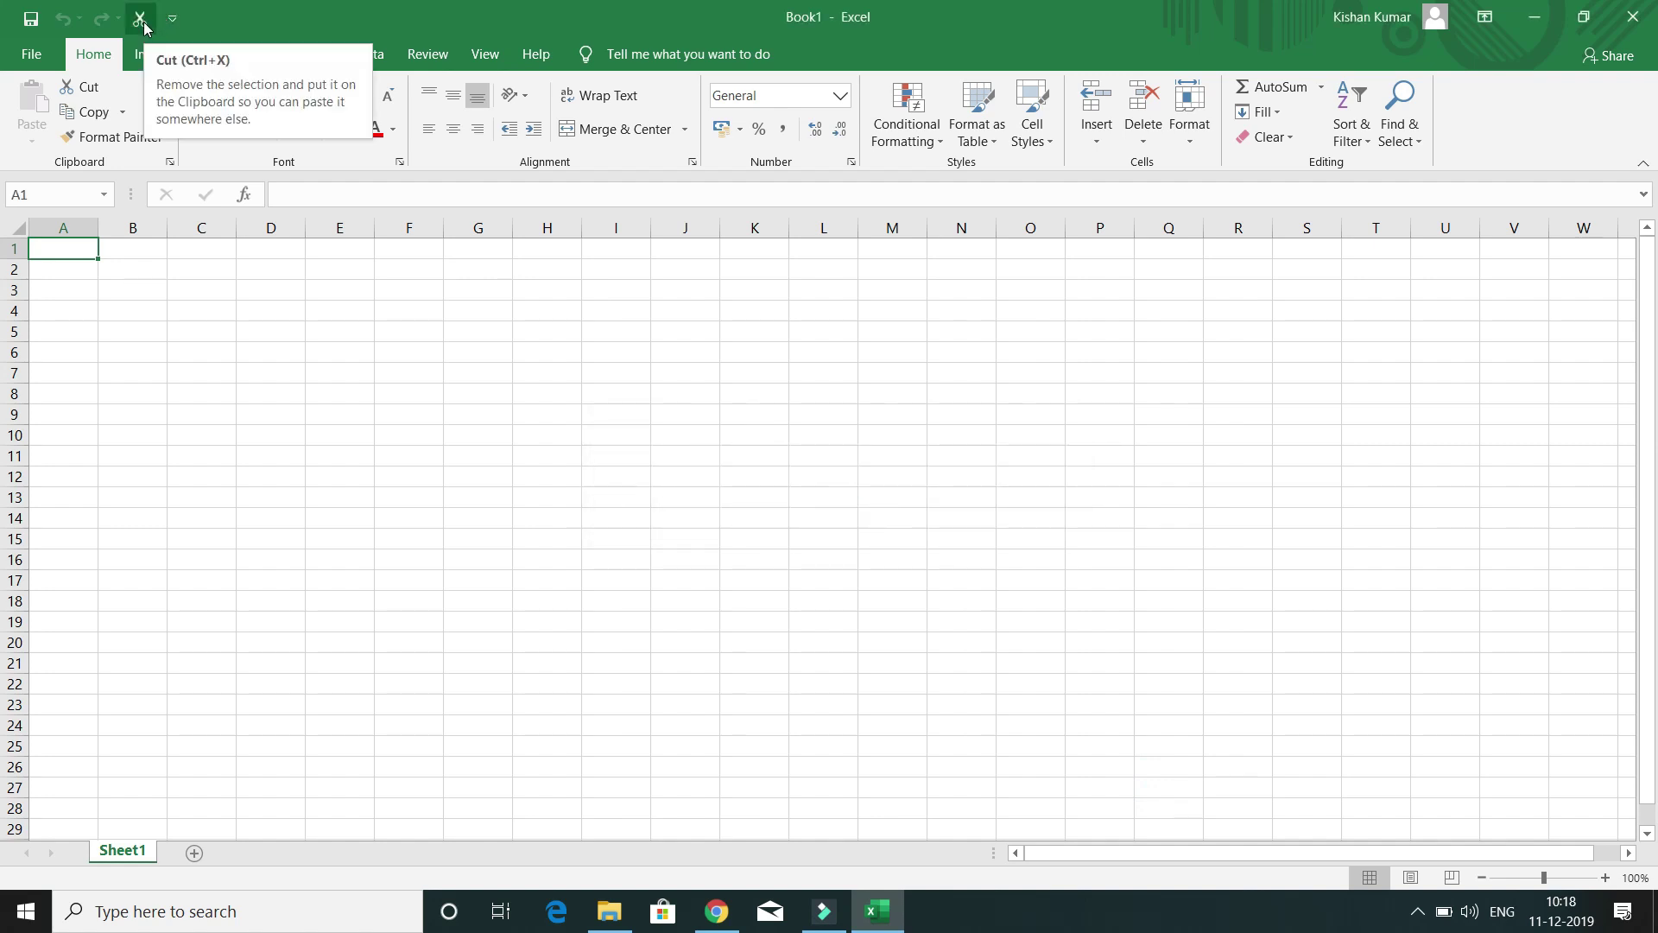
{"action": "left_click", "coordinate": [34, 55]}
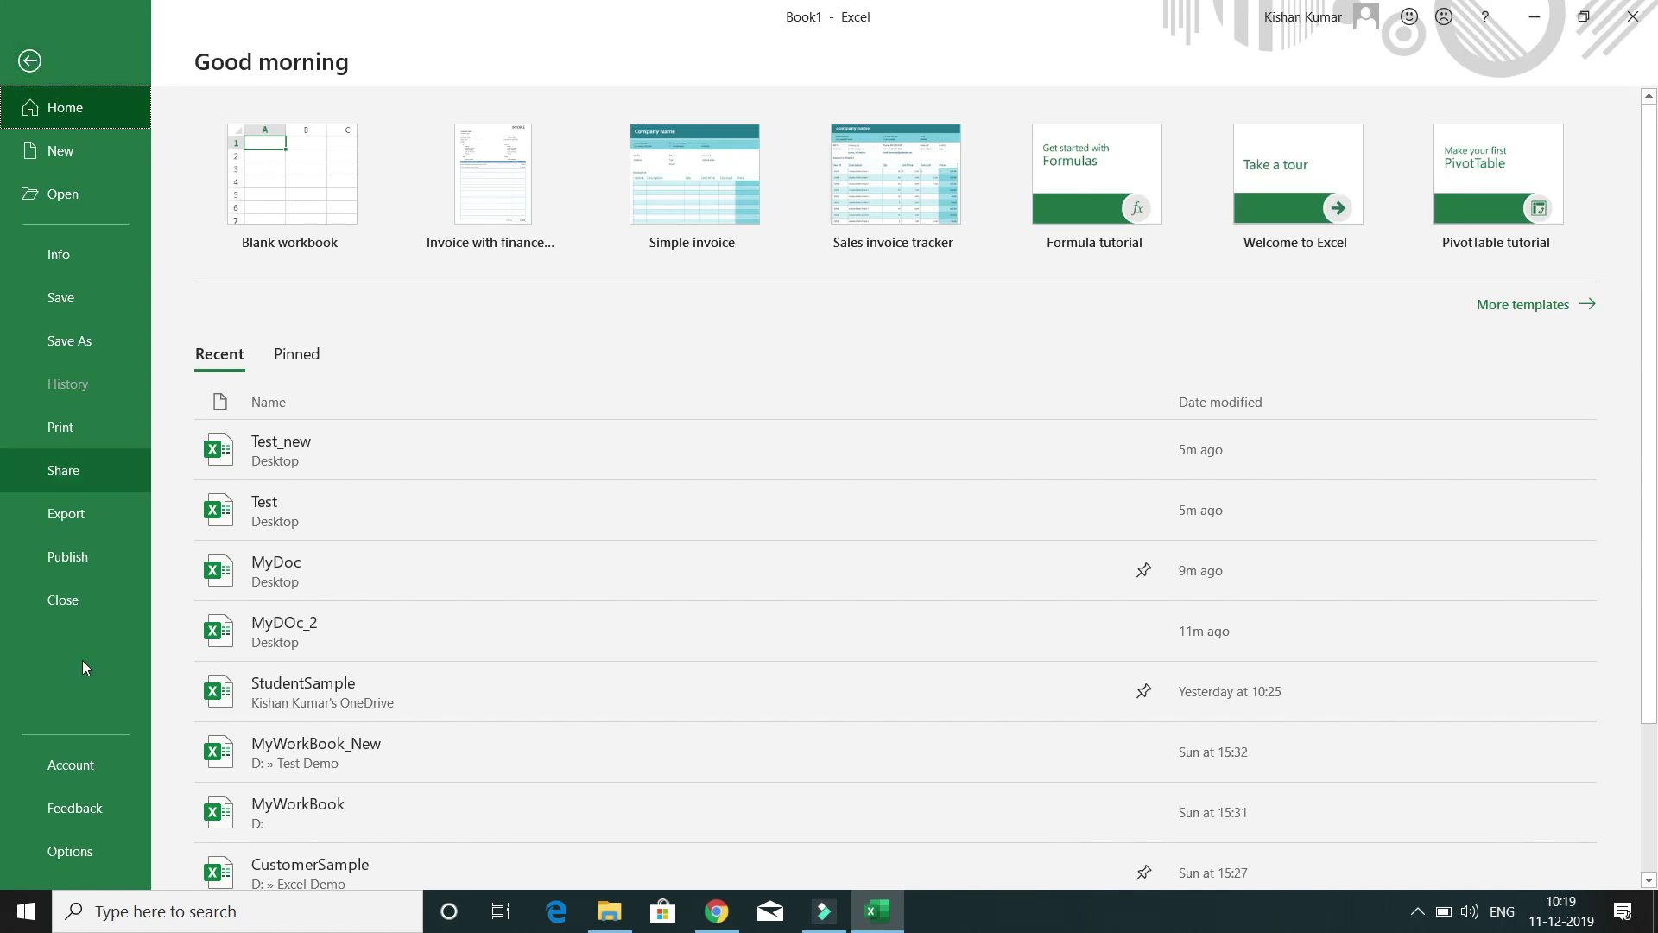
{"action": "left_click", "coordinate": [30, 60]}
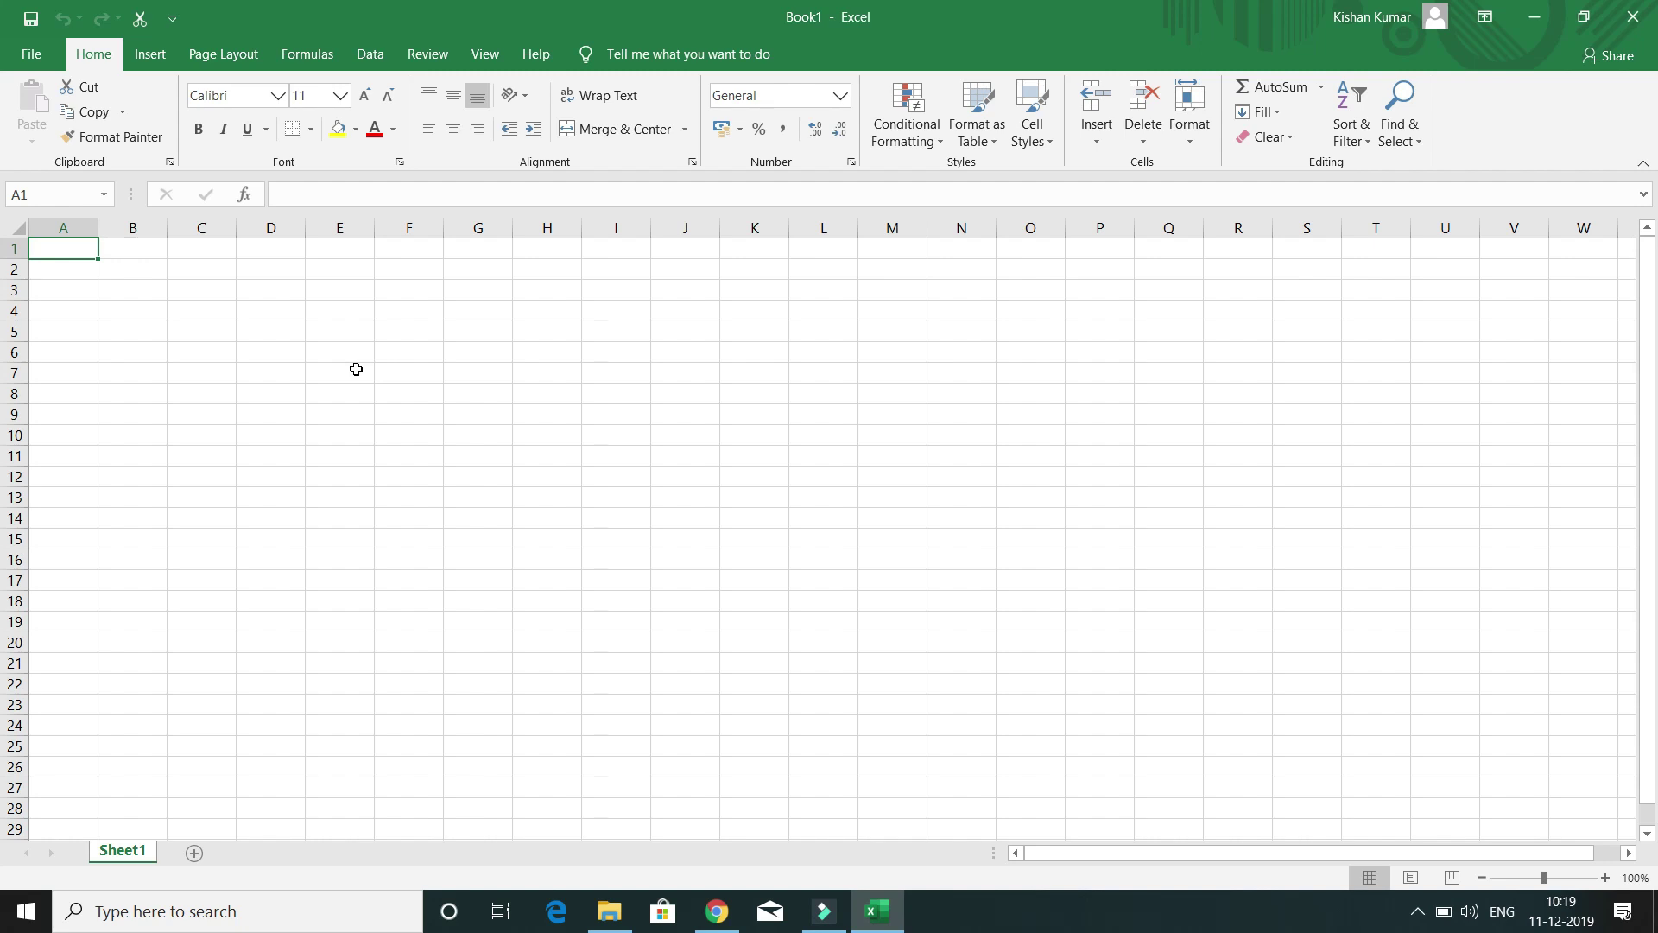